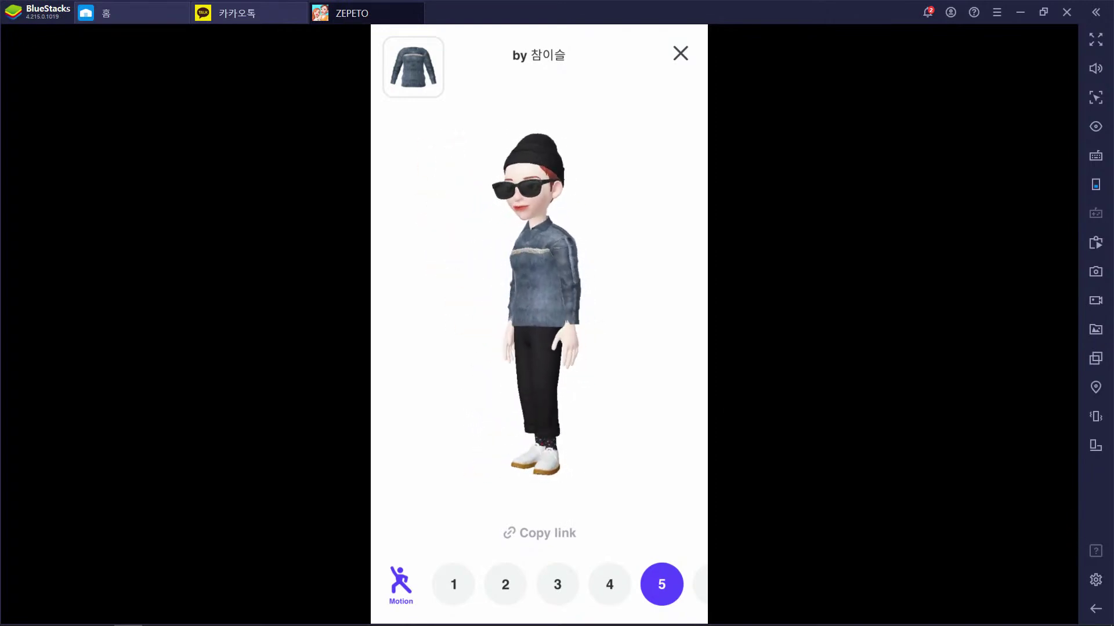
Bring up the Windows task switcher over the ZEPETO motion 5 avatar preview
key(alt+Tab)
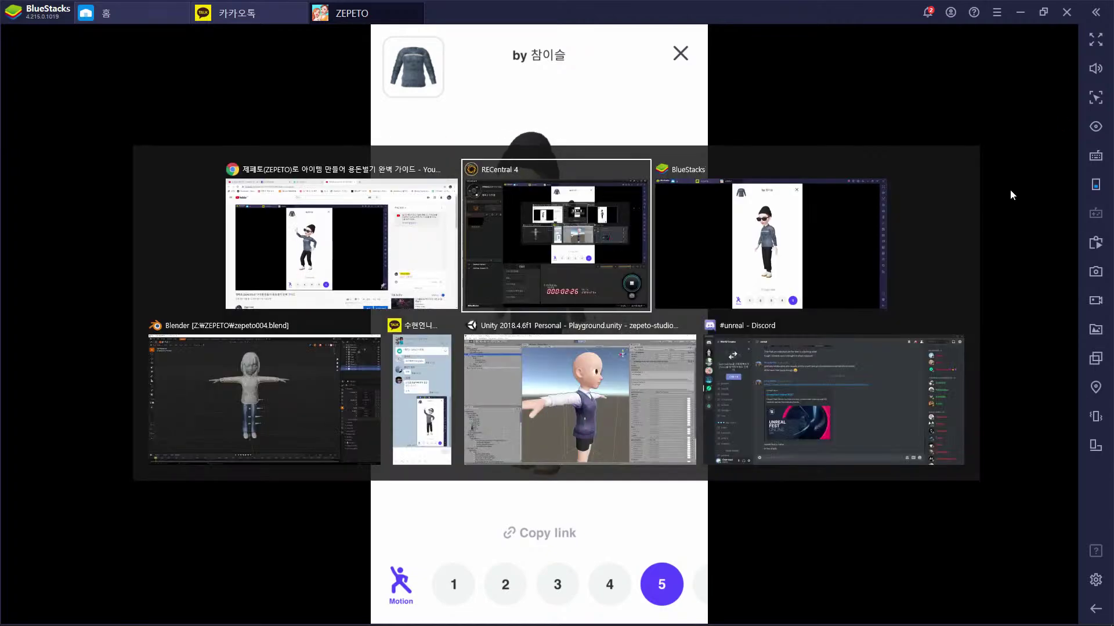
Switch to Blender and expand the scene's Units settings
key(alt+Tab)
key(alt+Tab)
middle_drag(649, 313, 587, 329)
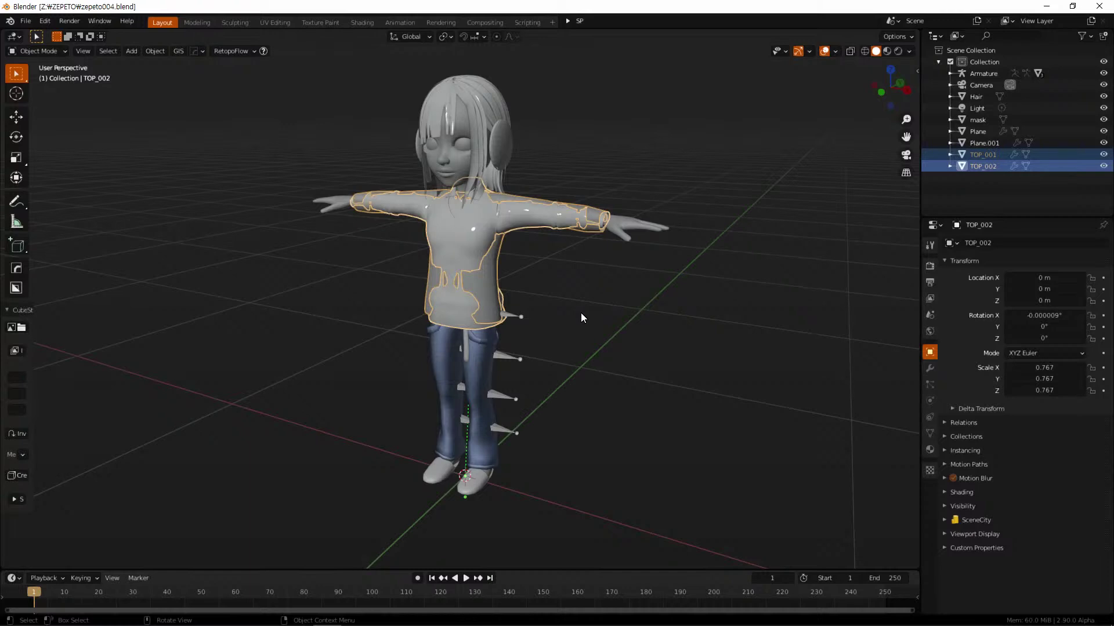
click(930, 315)
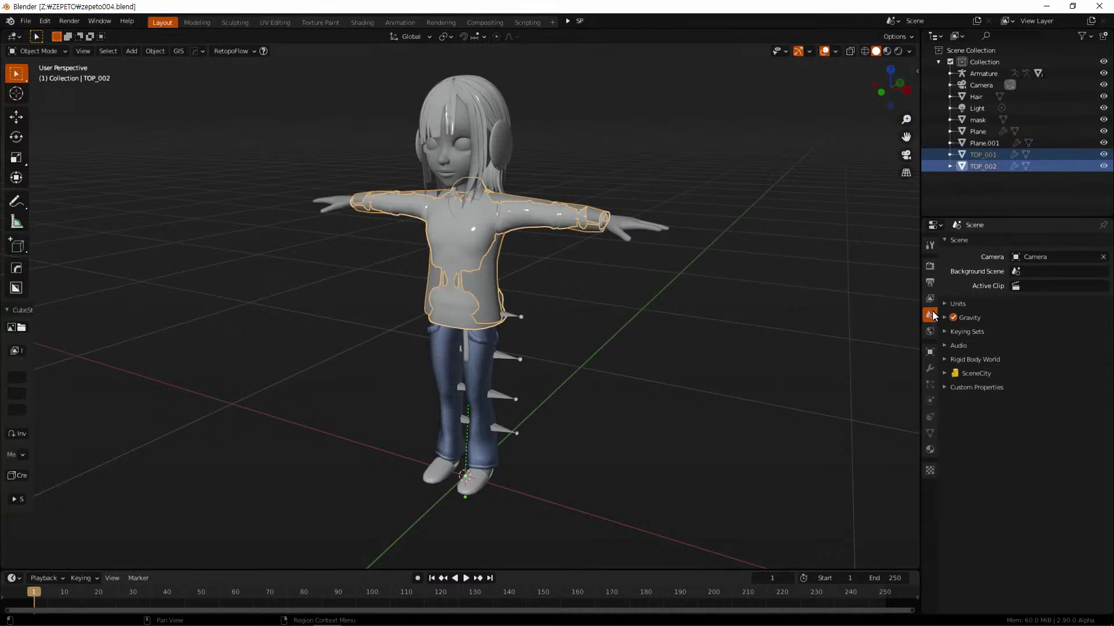
click(946, 302)
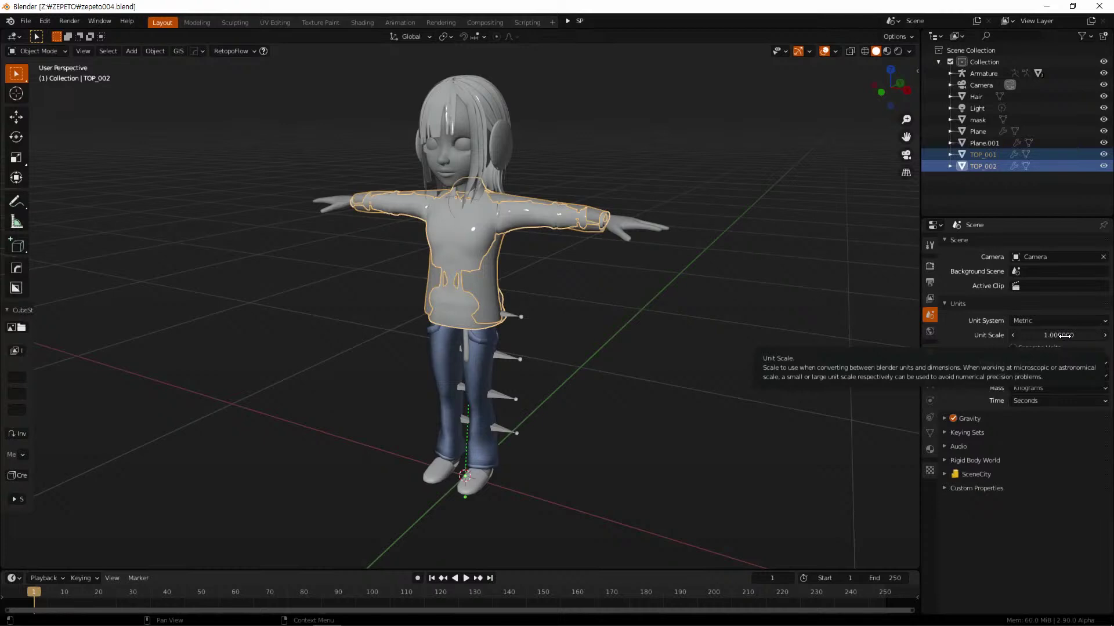
Try a Unit Scale of 0.01, restore it to 1.0, and deselect both shirts
click(1065, 335)
text(0.01)
key(Return)
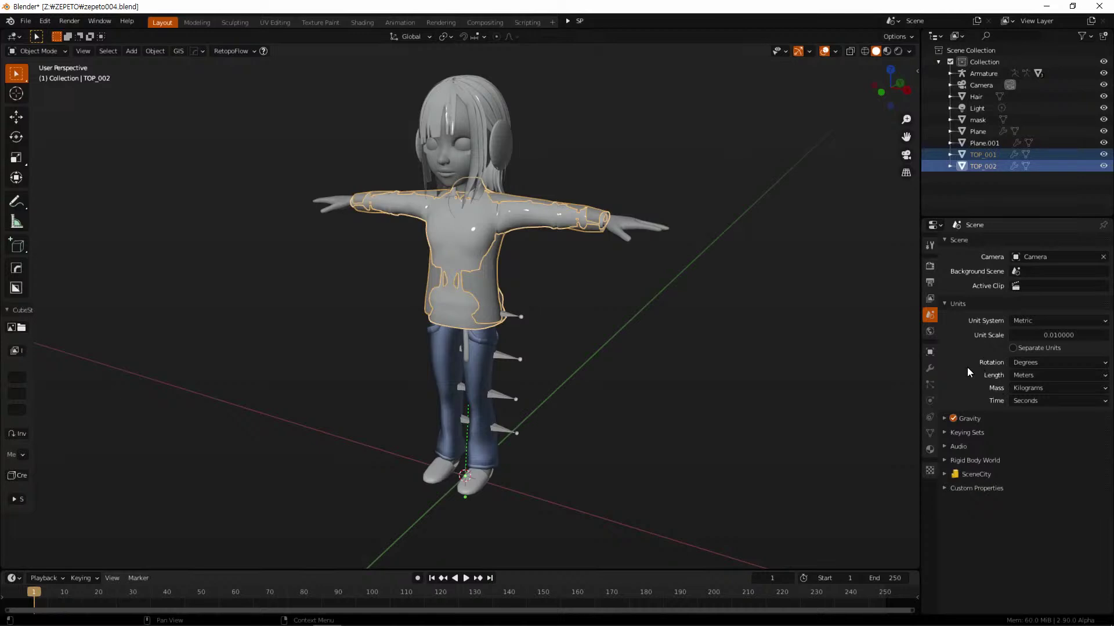
click(1053, 336)
text(1)
key(Return)
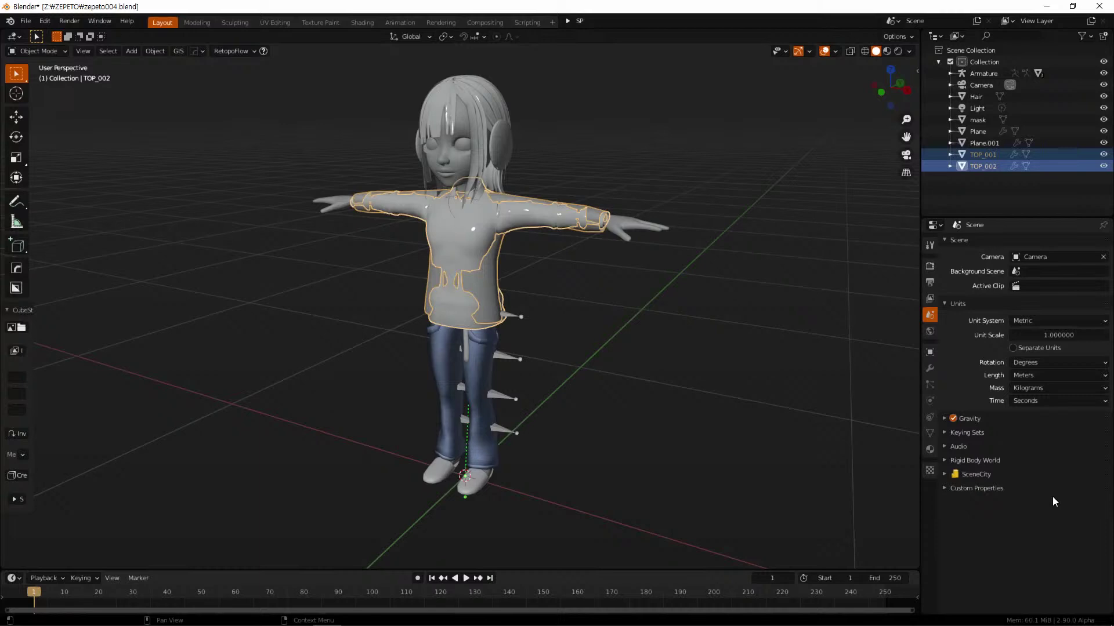
click(674, 324)
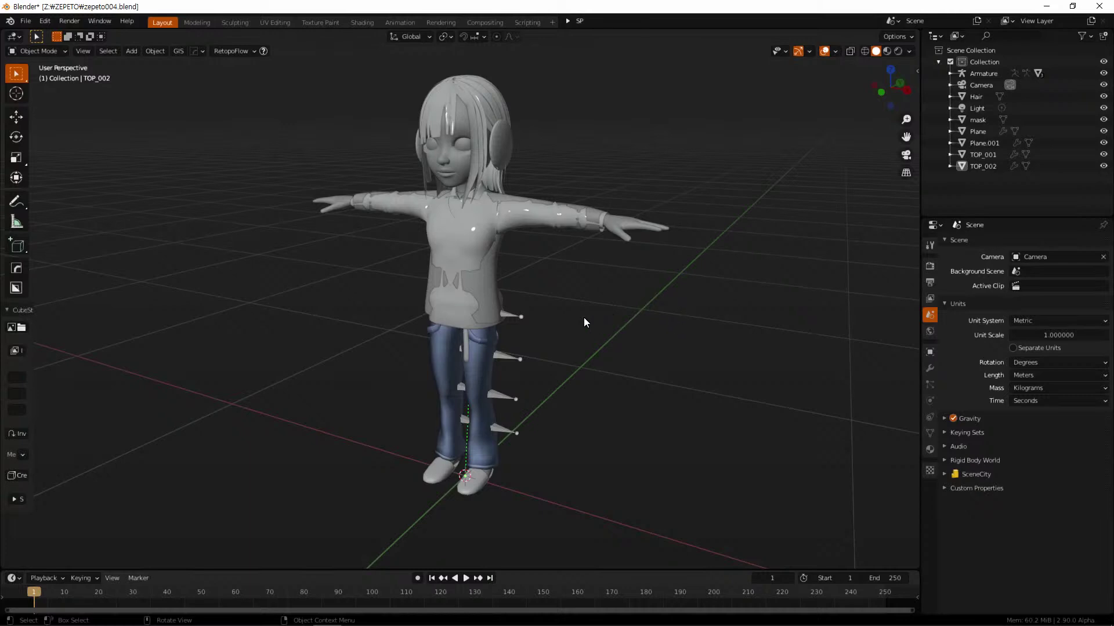
Hide both shirts, TOP_001 and TOP_002
click(487, 282)
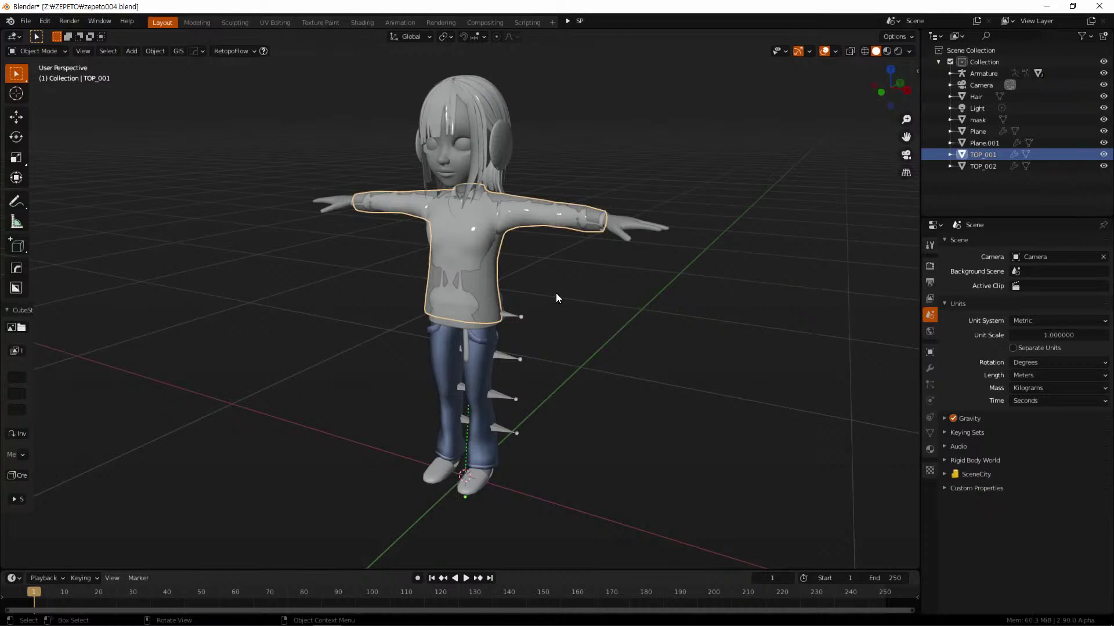
key(h)
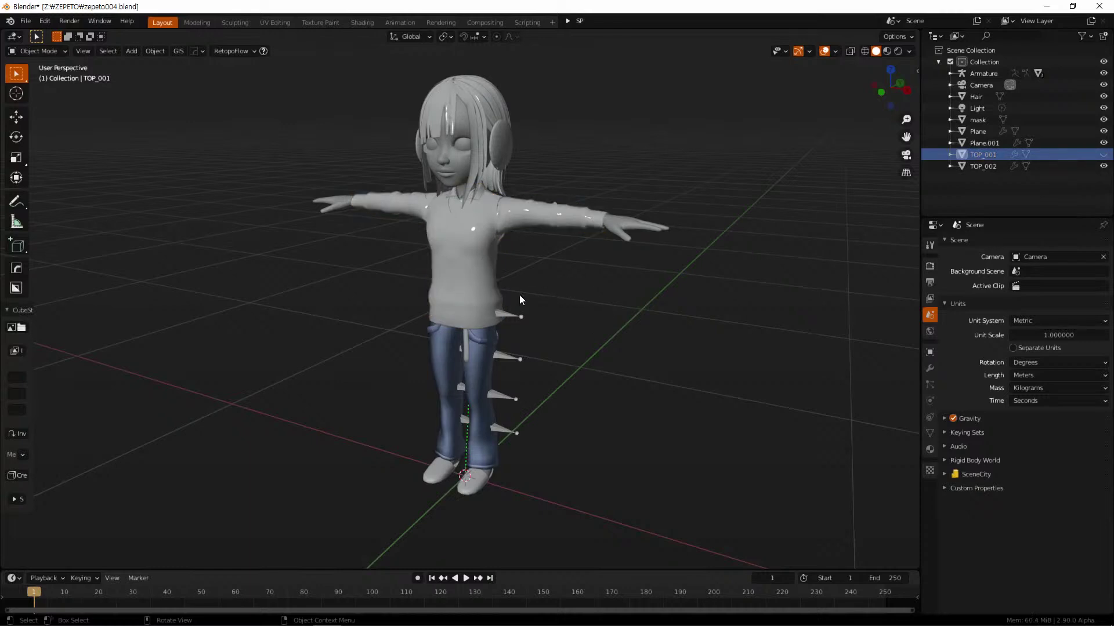
click(503, 286)
key(h)
Show the jeans BTM_005's transforms in the sidebar and compare them with the armature's
click(481, 327)
middle_drag(545, 336, 586, 295)
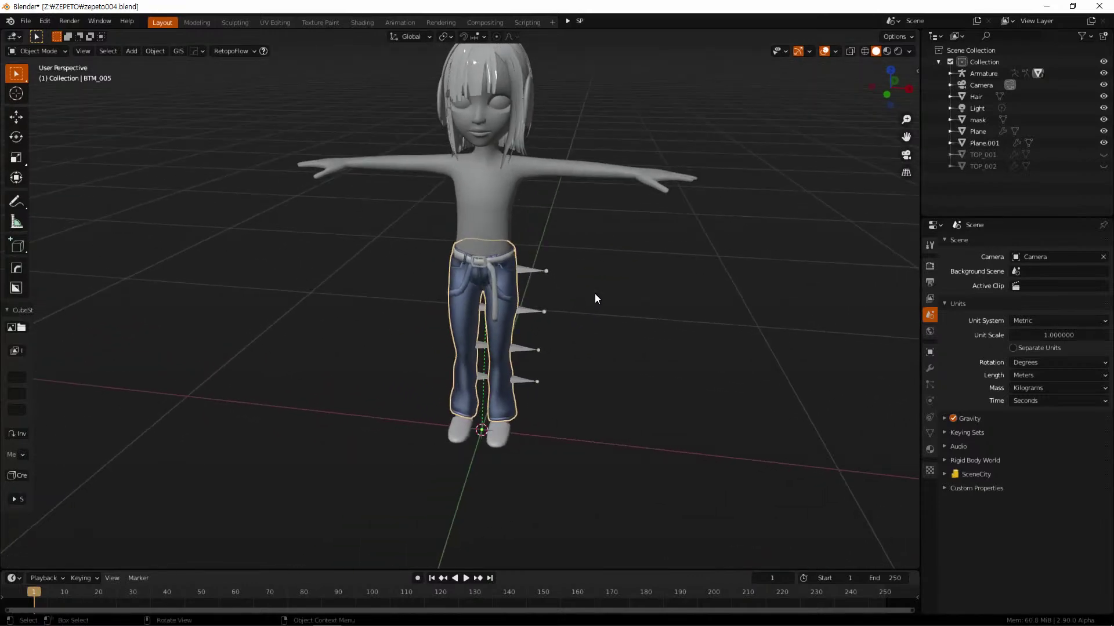
key(n)
middle_drag(652, 286, 628, 242)
scroll(551, 304, up, 5)
click(589, 288)
click(501, 281)
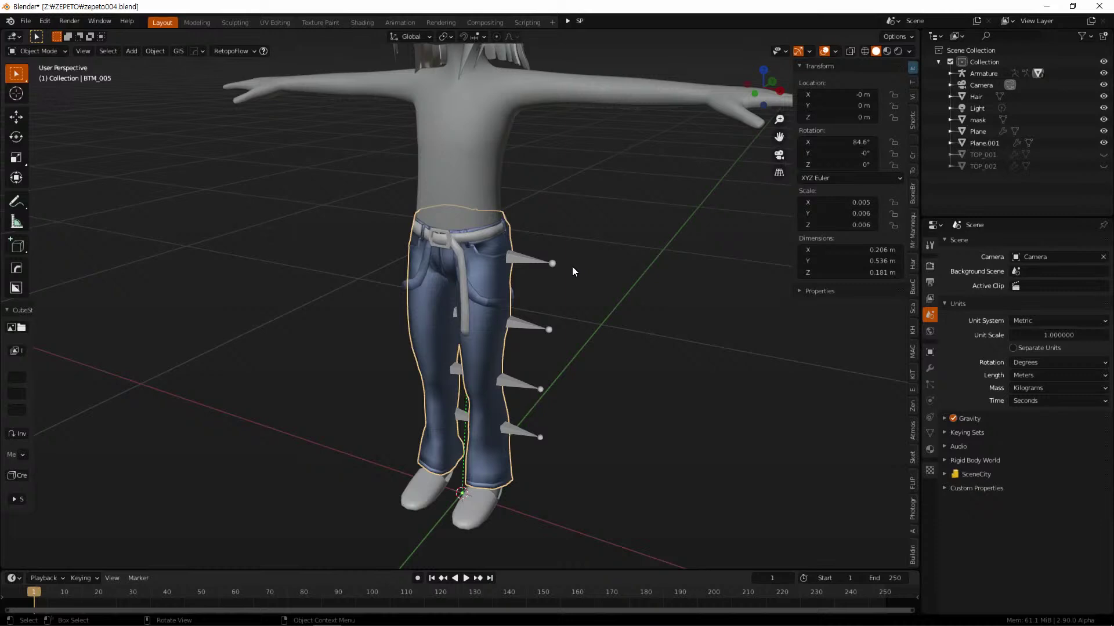
click(542, 262)
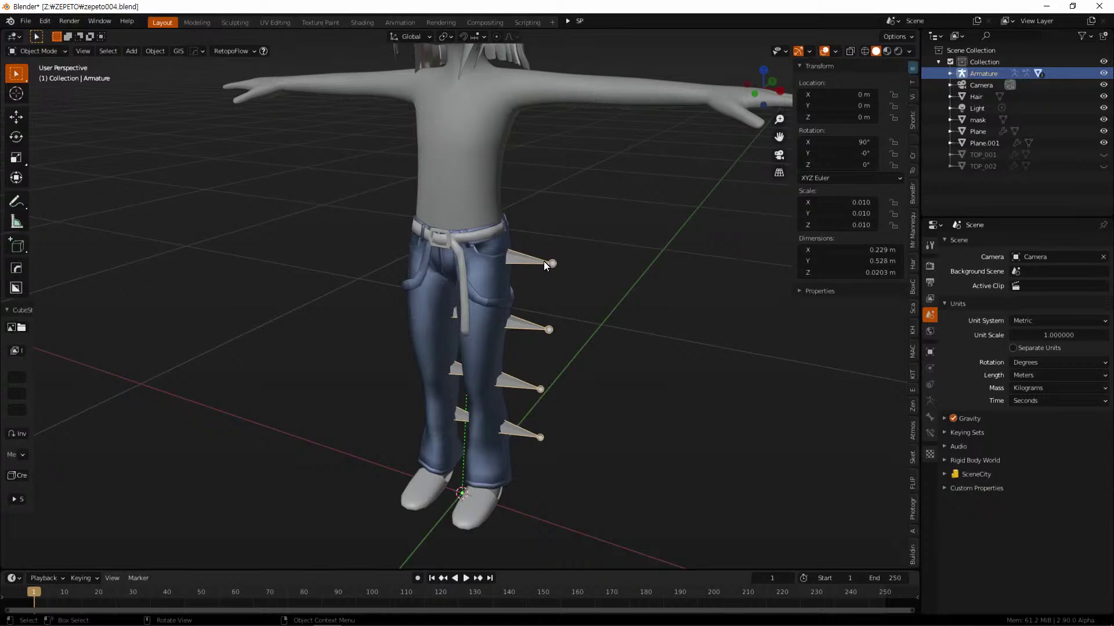
click(479, 258)
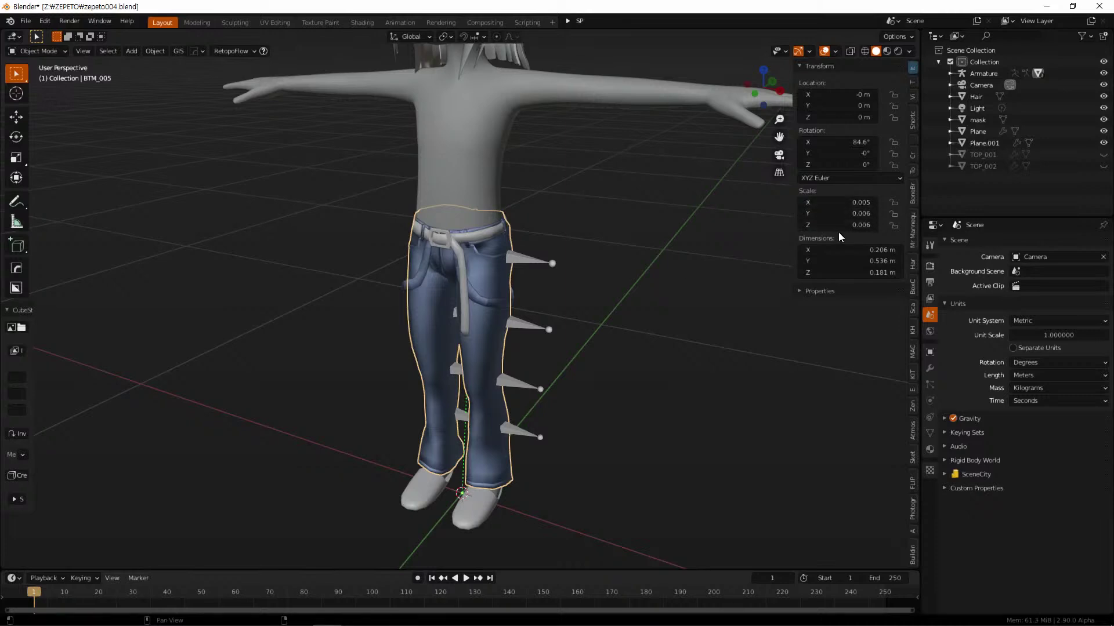
Apply all transforms to BTM_005, then select the armature, mask body and jeans together
key(ctrl+a)
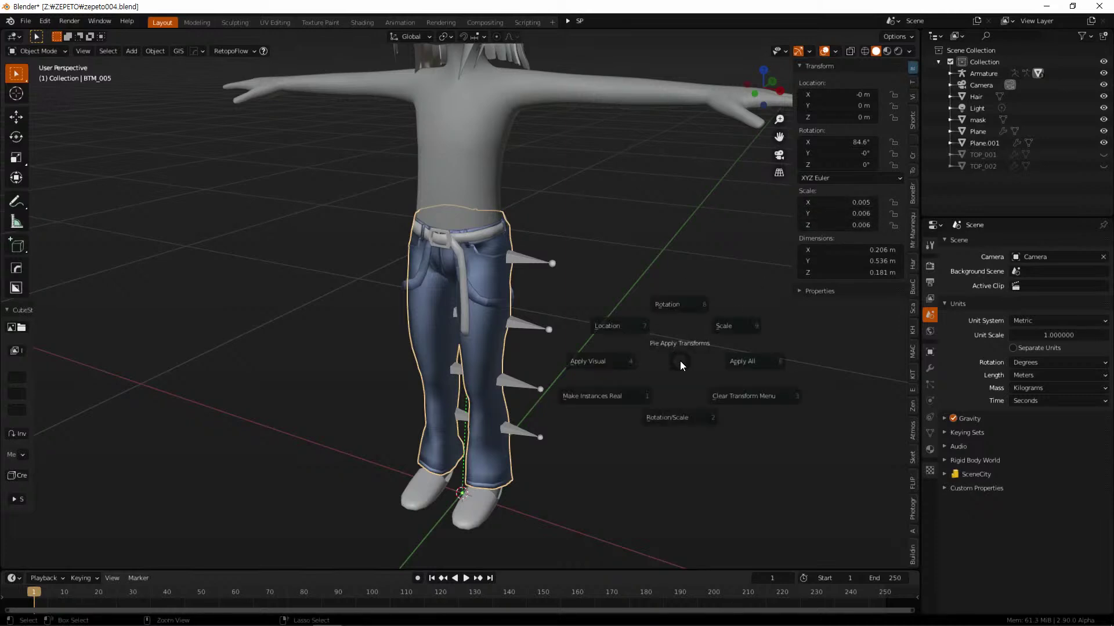
click(761, 363)
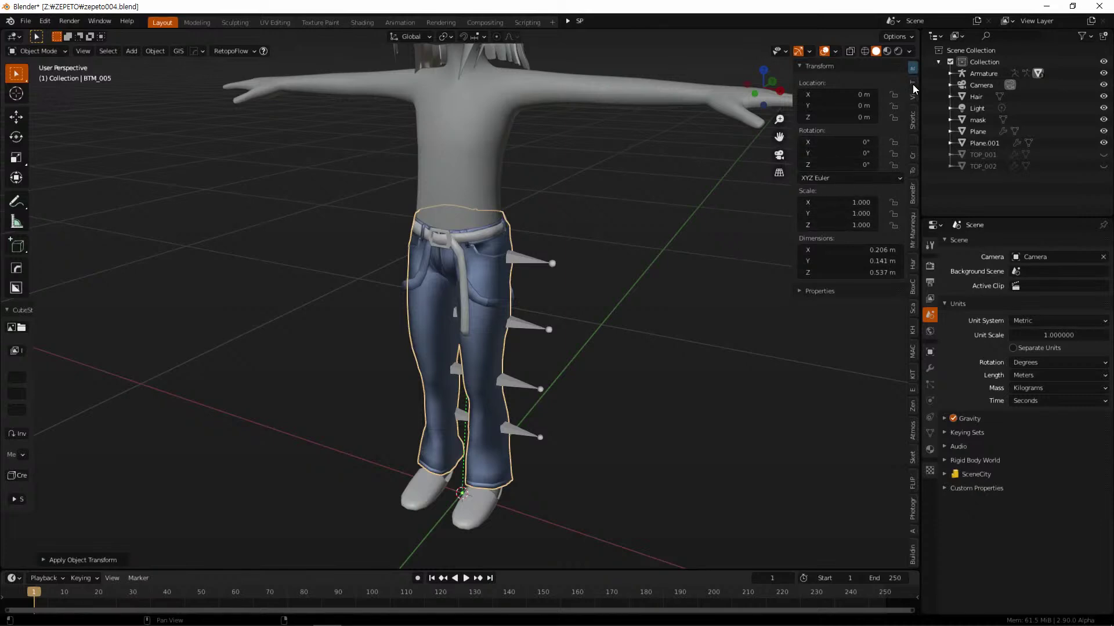
click(537, 258)
shift+click(500, 186)
shift+click(495, 252)
middle_drag(610, 273, 596, 266)
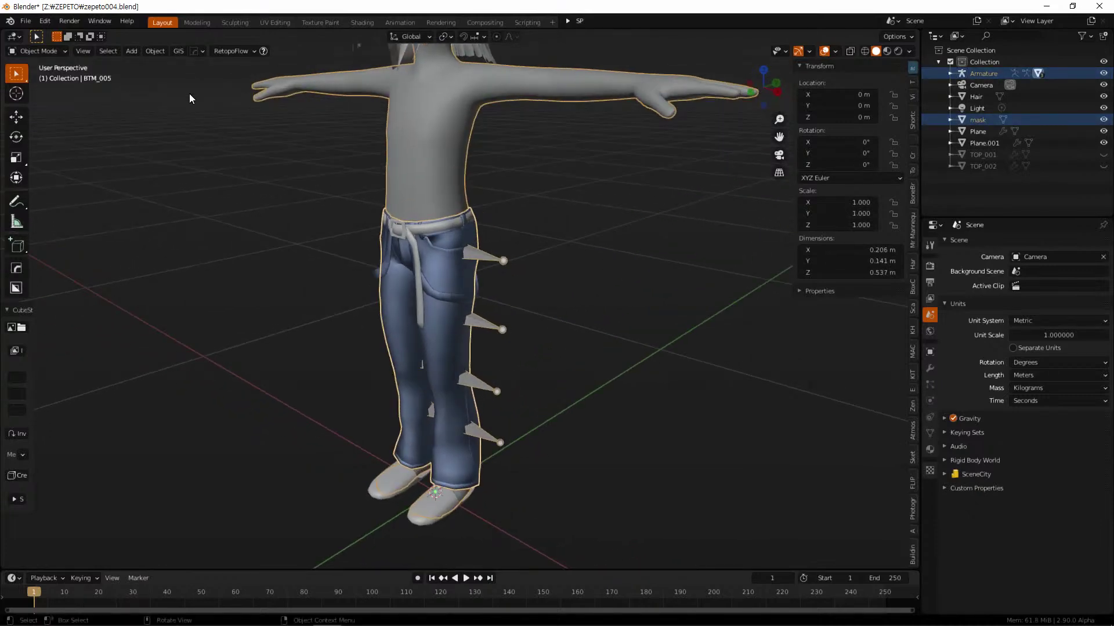
Export the armature, body and jeans as FBX, overwriting BTM_001.fbx in Assets\Contents\TEST
click(24, 24)
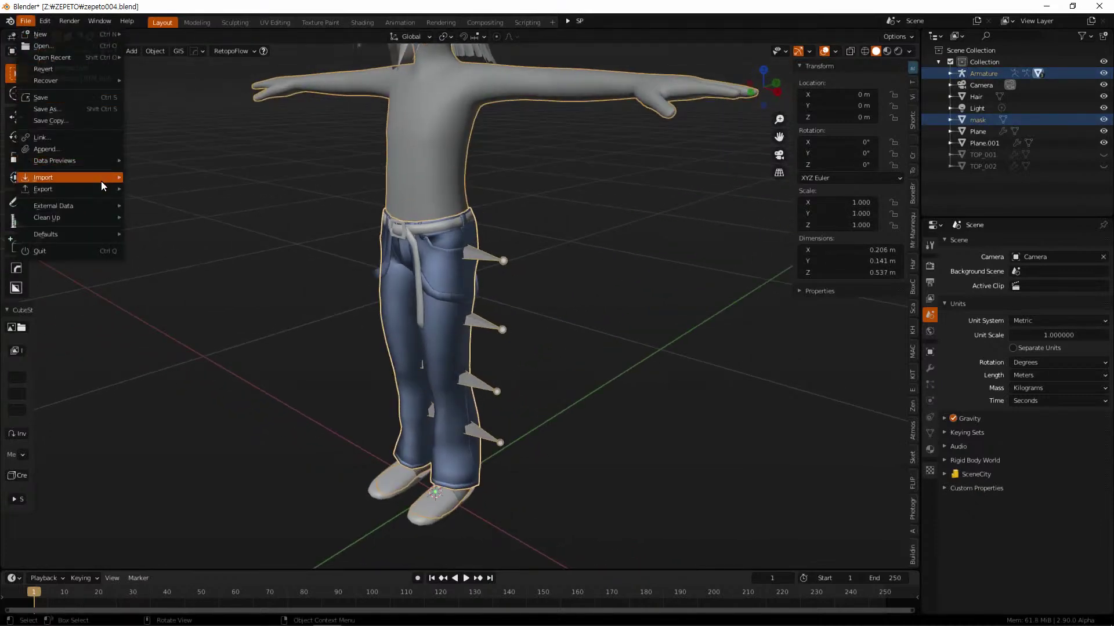
mouse_move(106, 178)
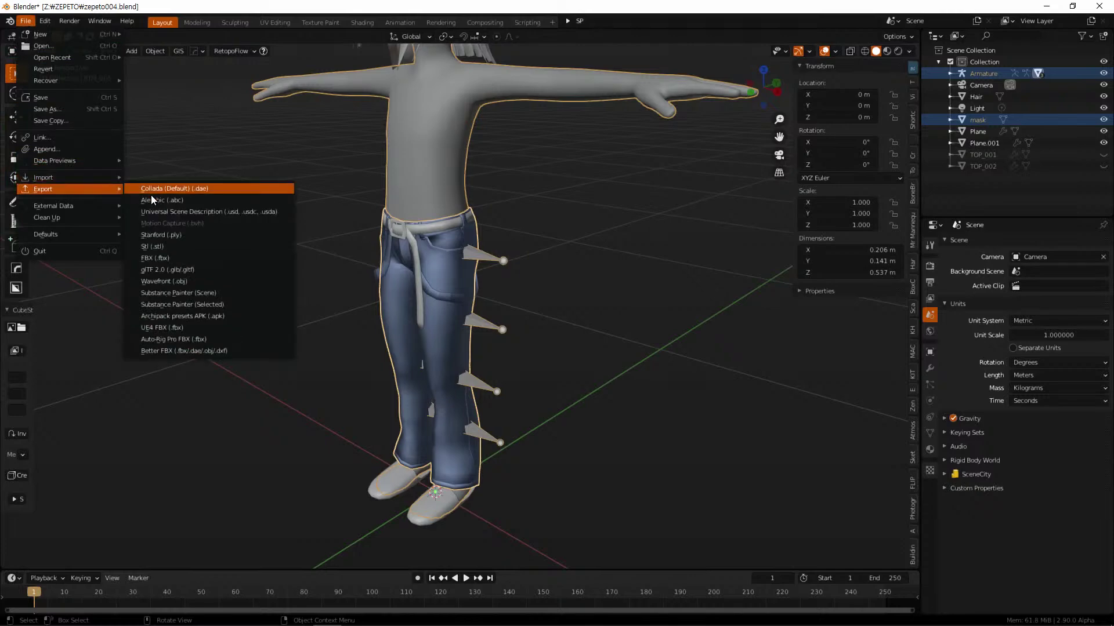
click(200, 255)
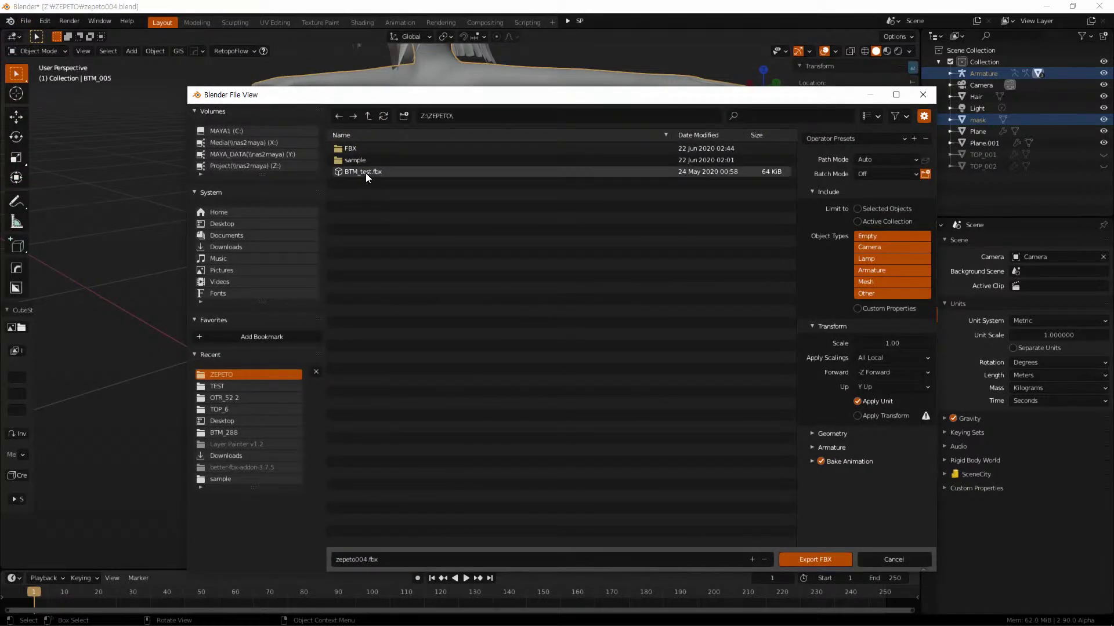
click(368, 116)
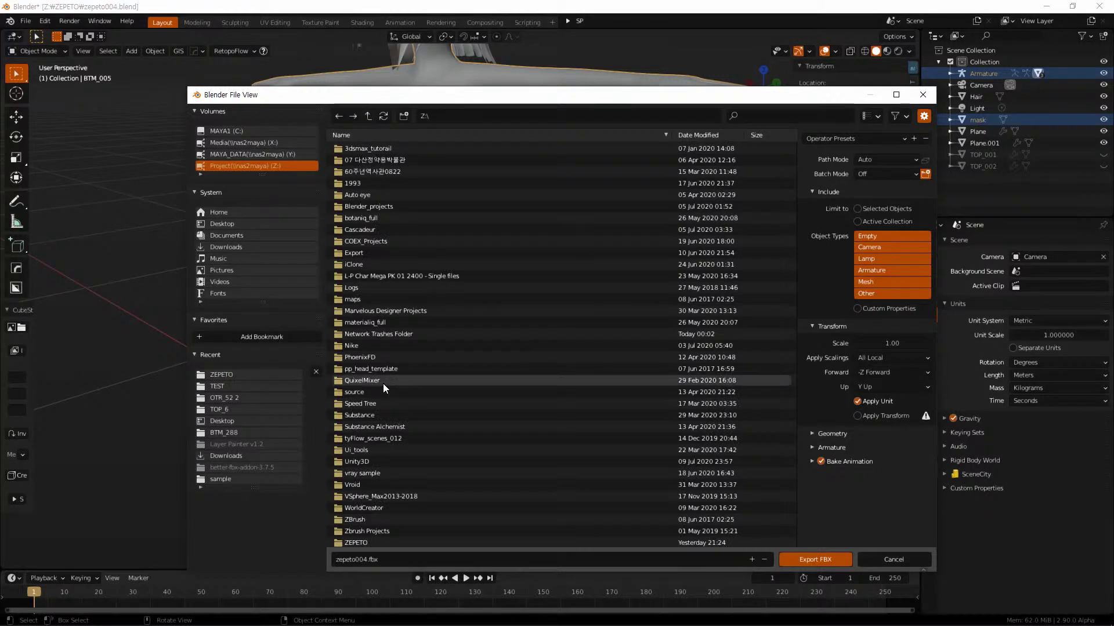
double_click(370, 393)
double_click(372, 149)
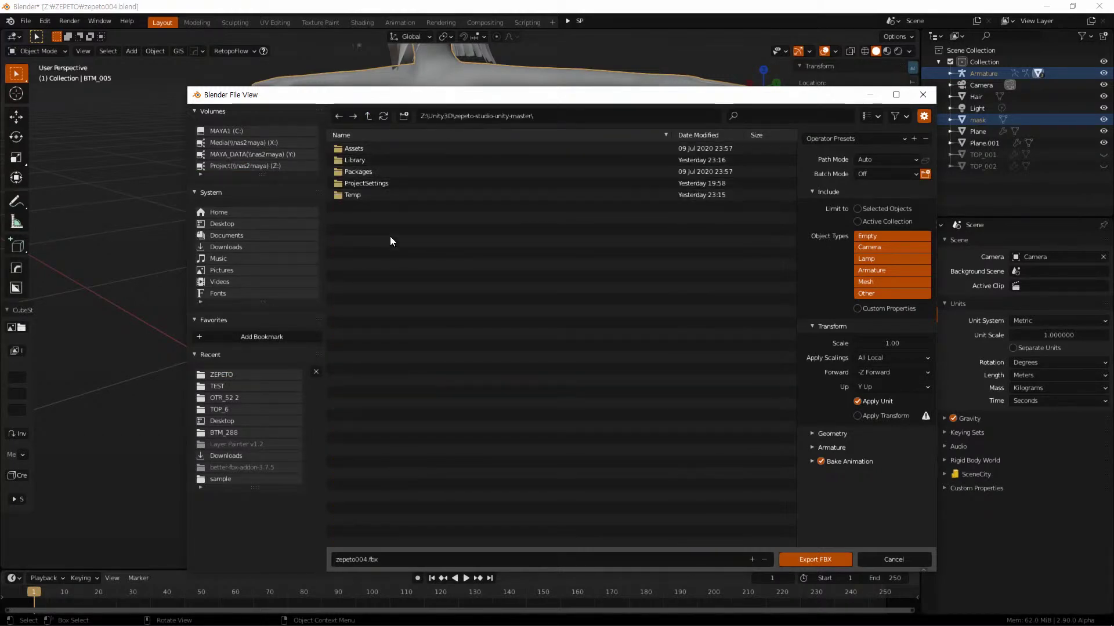
double_click(375, 149)
double_click(374, 150)
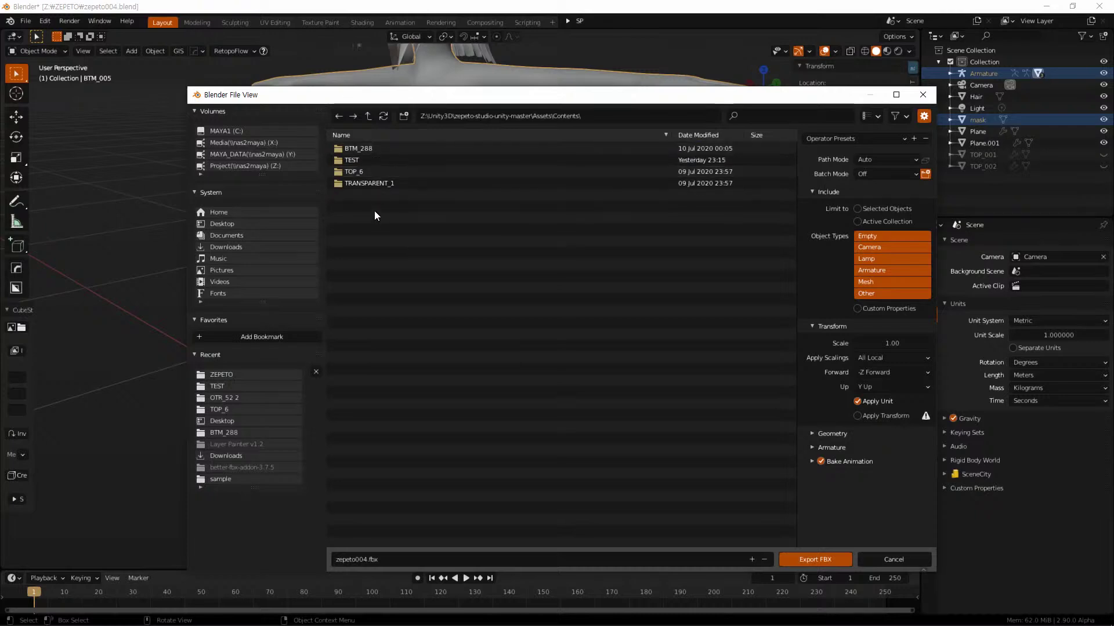
double_click(374, 160)
click(370, 148)
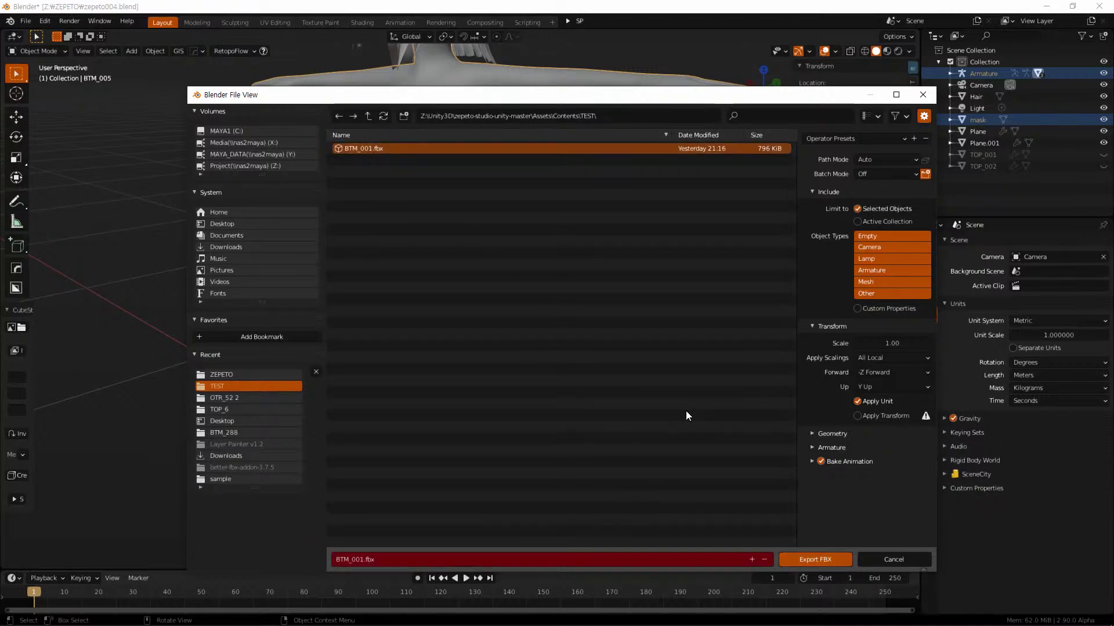
click(830, 559)
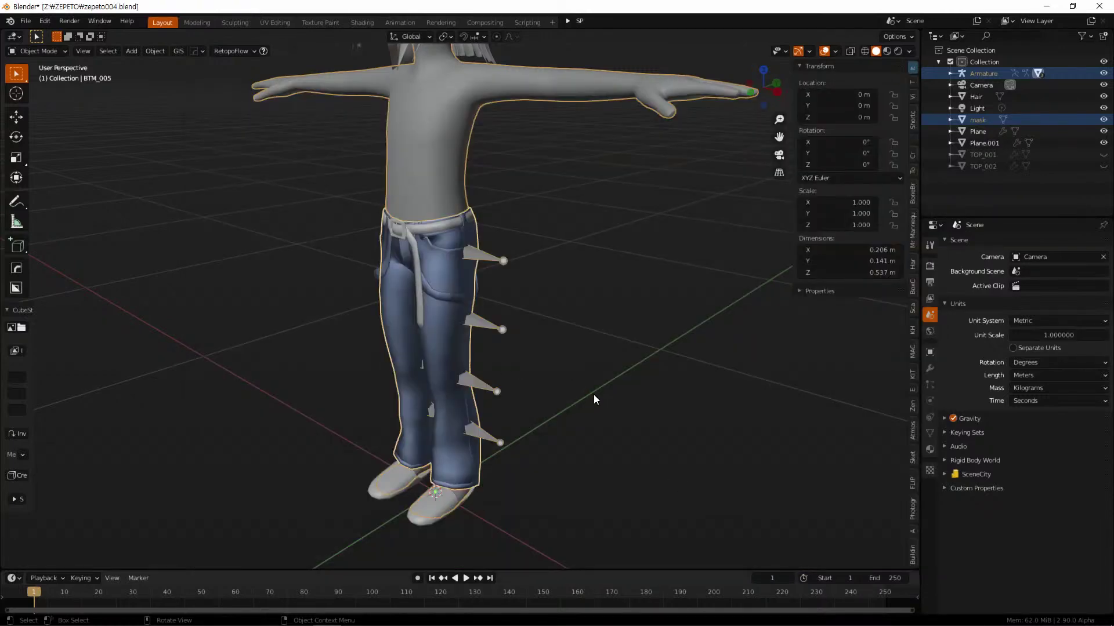
In Unity, delete the outdated BTM_001 prefab and select the BTM_001 model
key(alt+Tab)
key(alt+Tab)
key(alt+Tab)
key(alt+Tab)
key(alt+Tab)
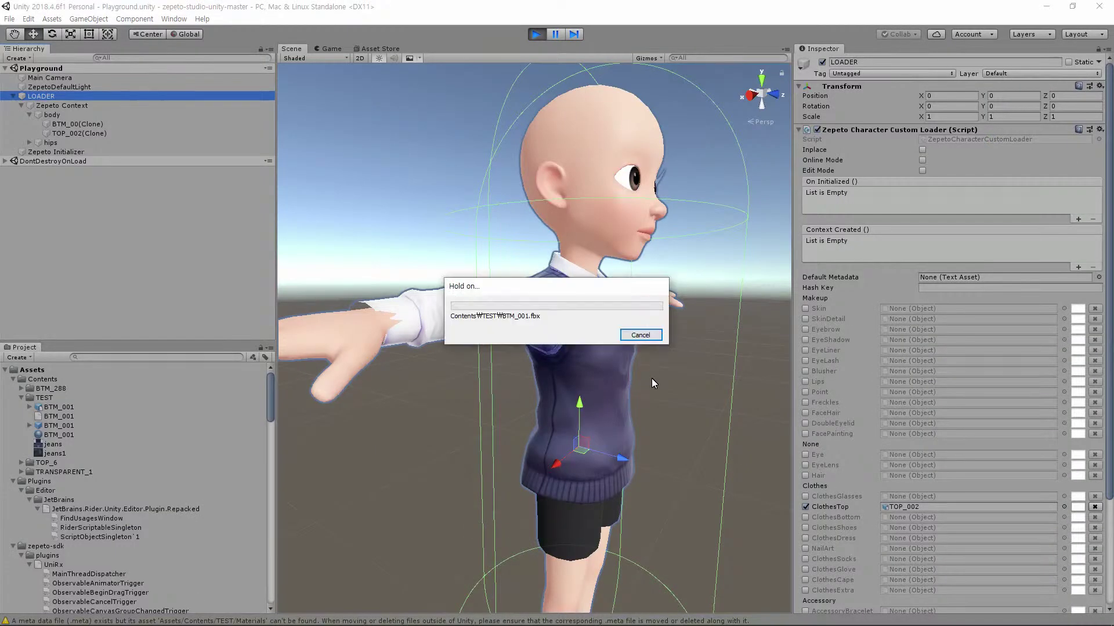
middle_drag(655, 418, 601, 301)
scroll(601, 302, down, 5)
middle_drag(601, 382, 590, 406)
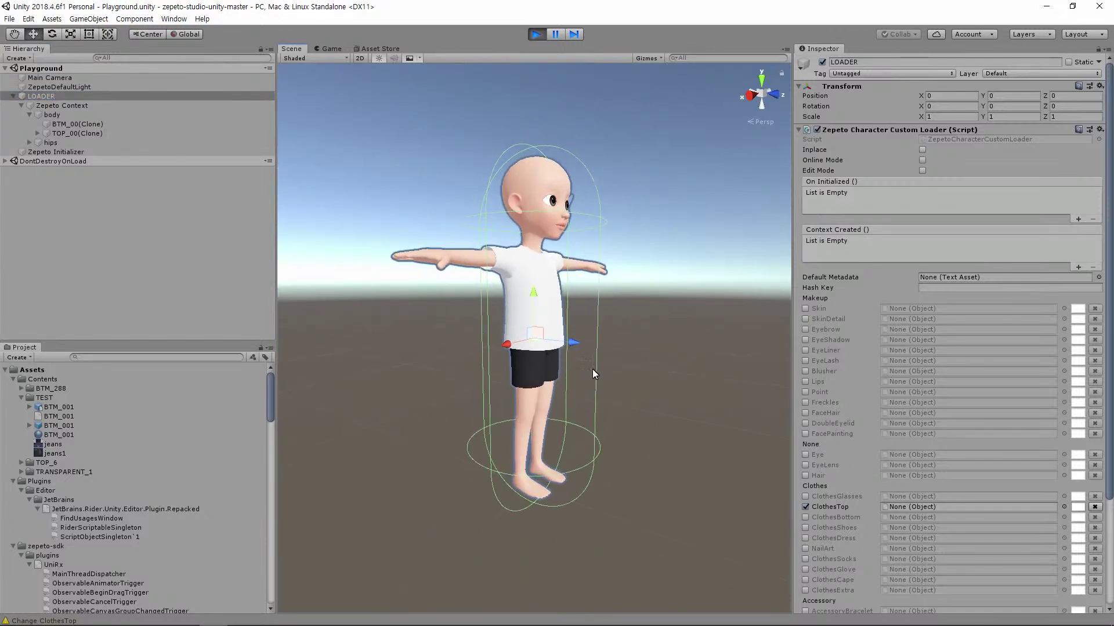
scroll(590, 397, up, 2)
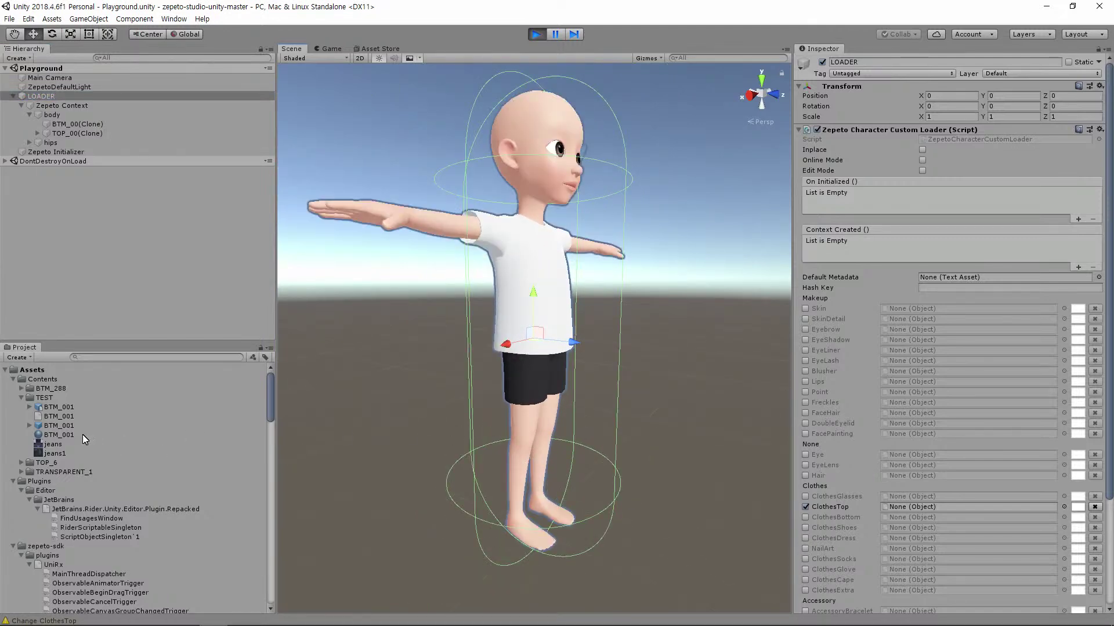
click(48, 426)
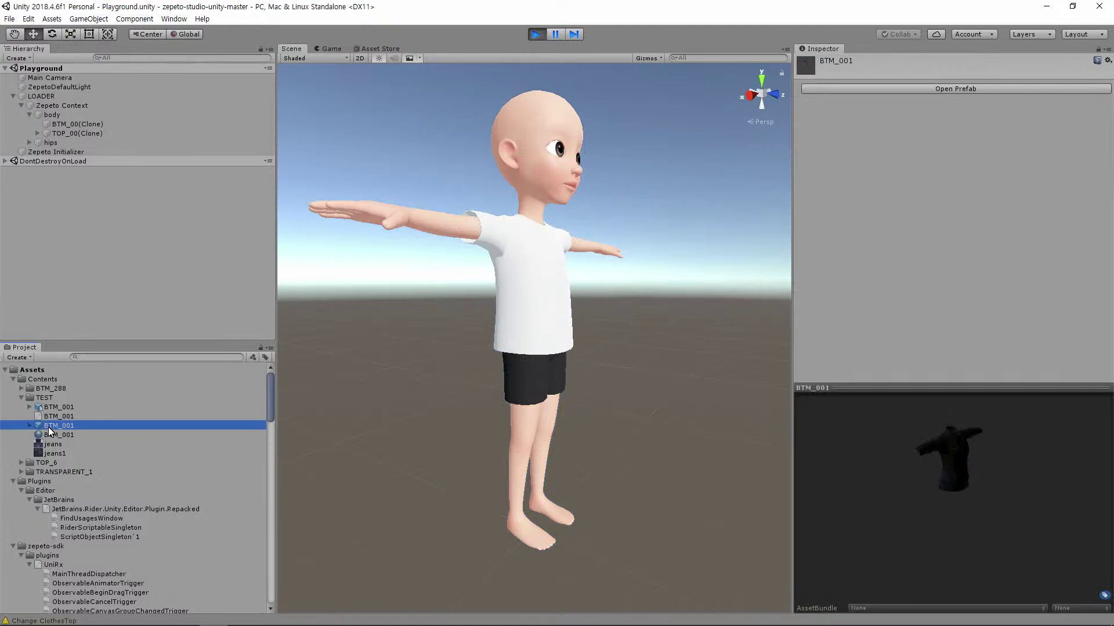
key(Delete)
click(590, 341)
click(58, 409)
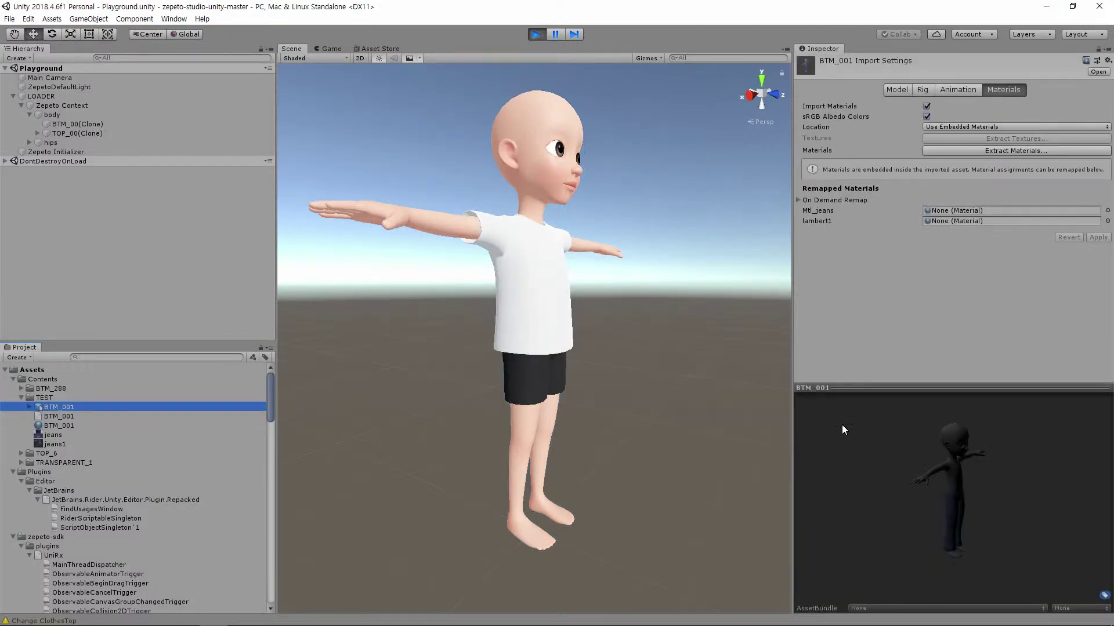
On LOADER, disable ClothesTop, enable ClothesBottom and load the BTM_005 mesh into it
click(42, 96)
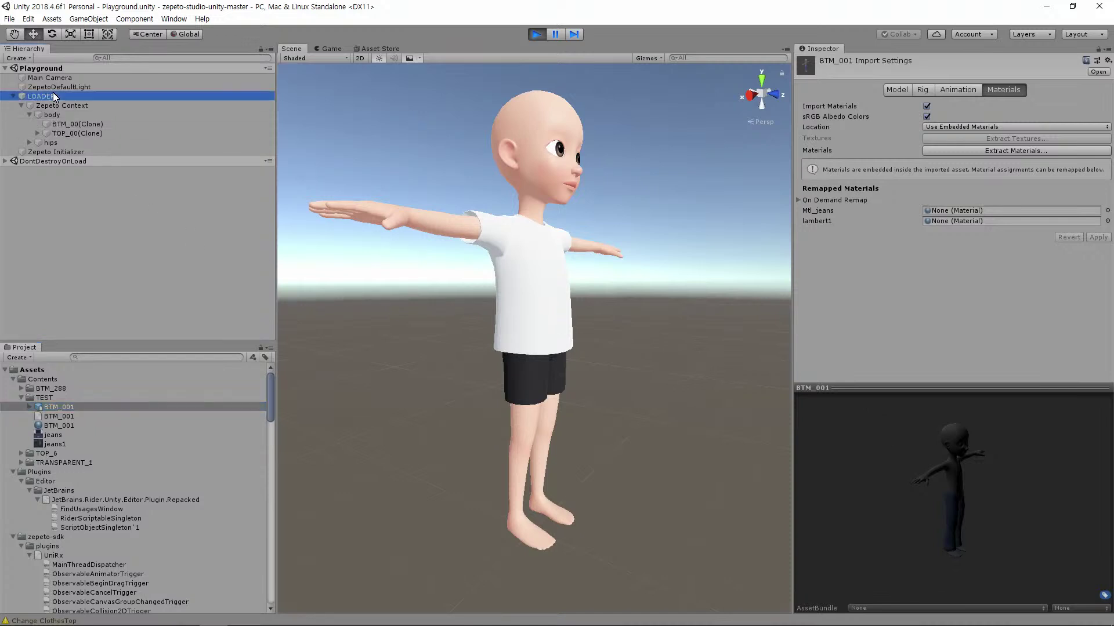
click(806, 507)
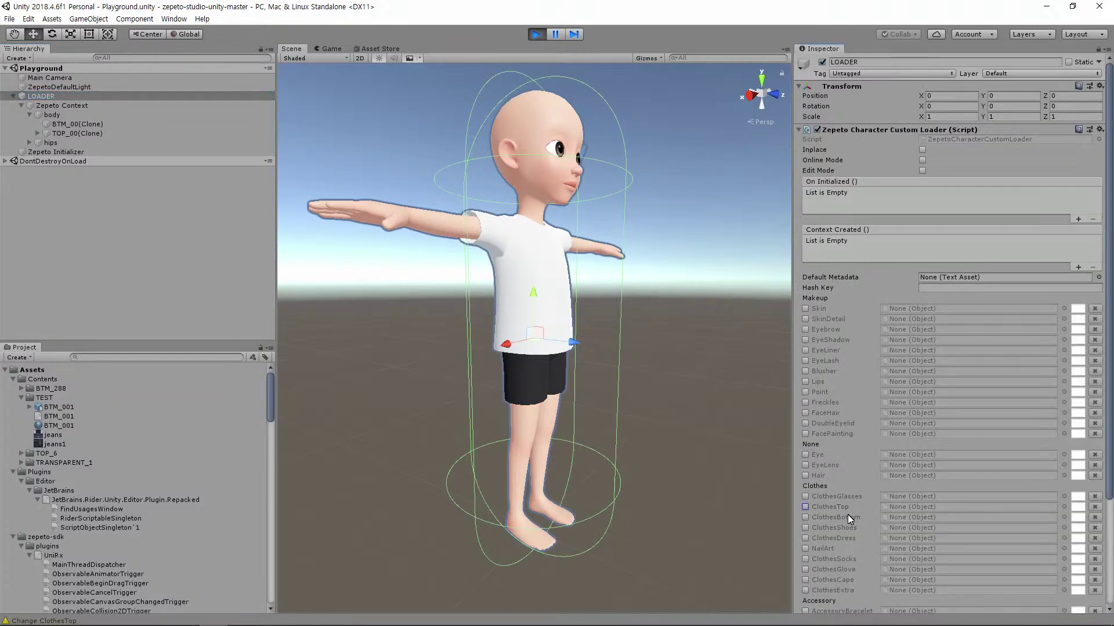
click(806, 516)
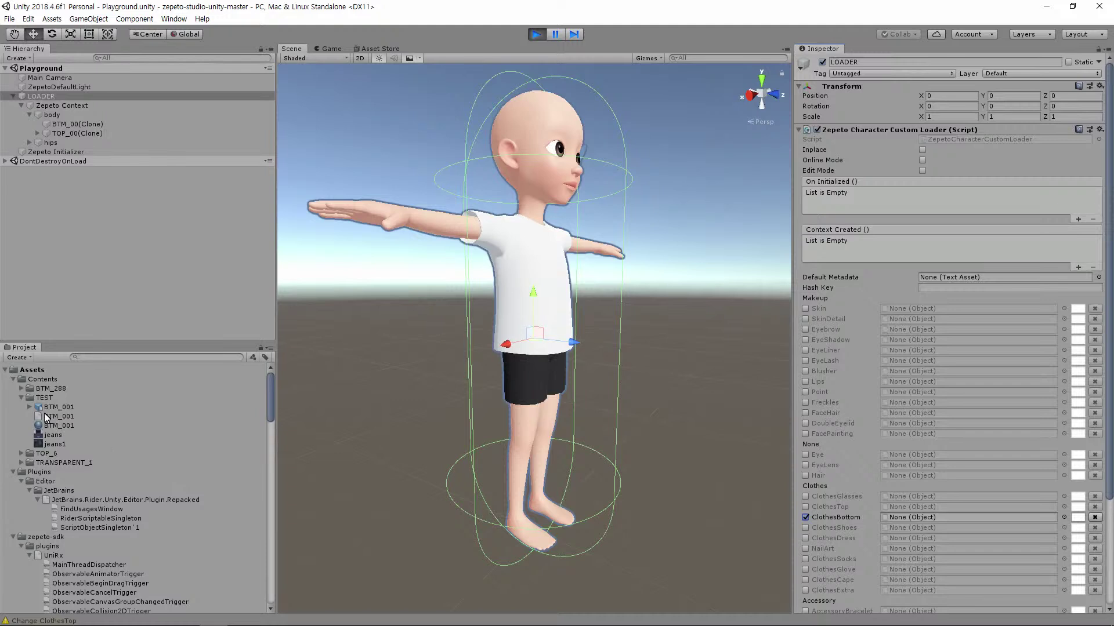
drag(54, 408, 906, 517)
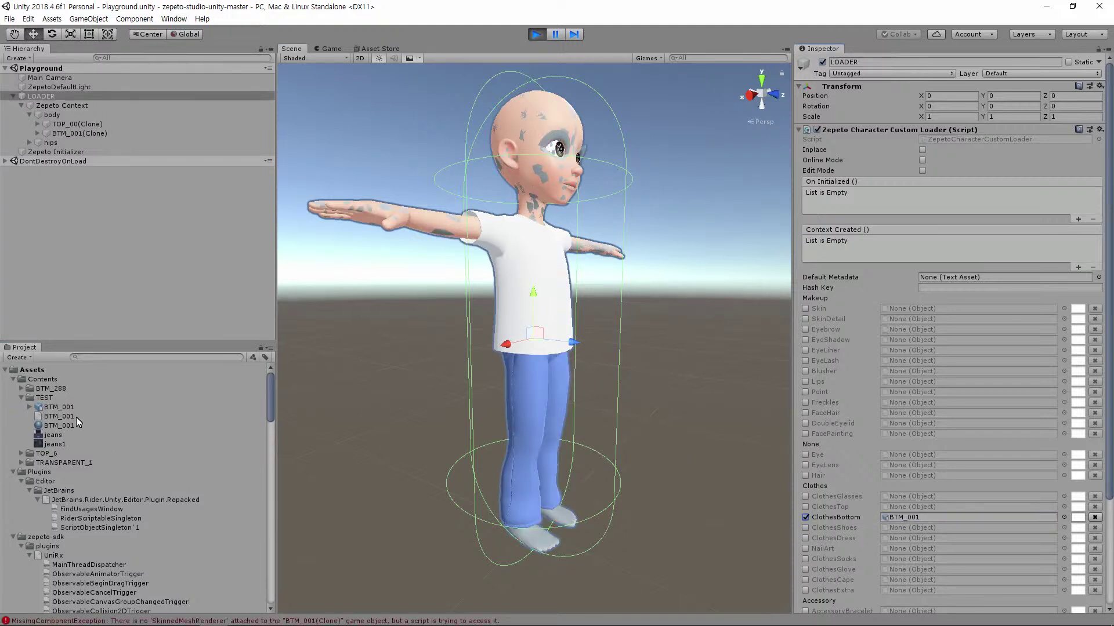
click(30, 408)
drag(56, 428, 890, 517)
alt+drag(692, 415, 618, 411)
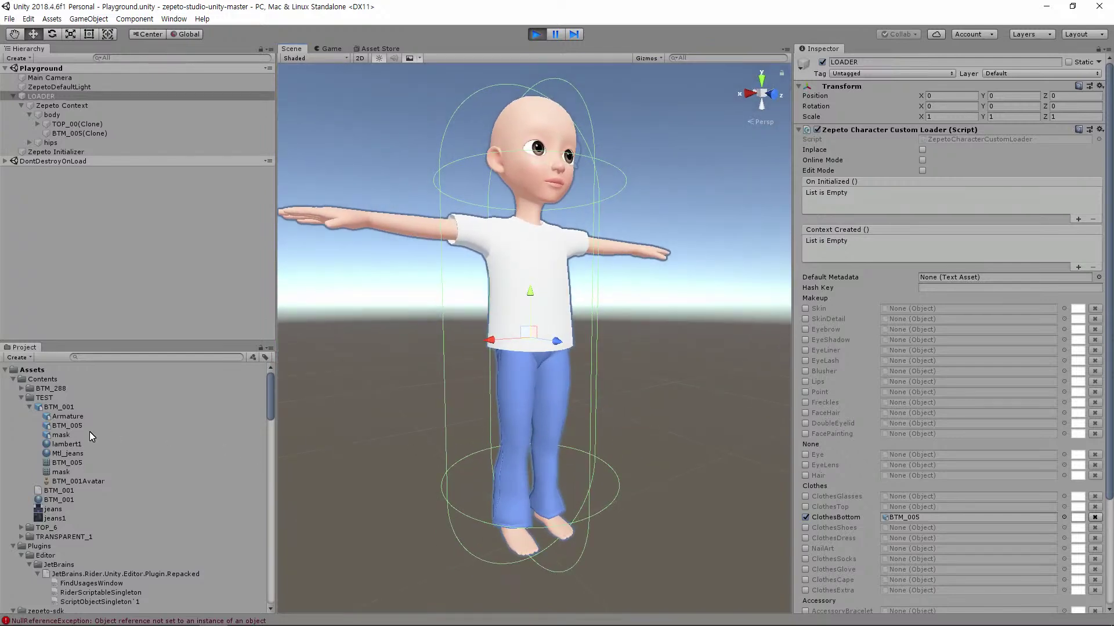
Convert the BTM_001 model with Zepeto Studio > Convert to ZEPETO style
click(69, 426)
click(49, 407)
right_click(49, 408)
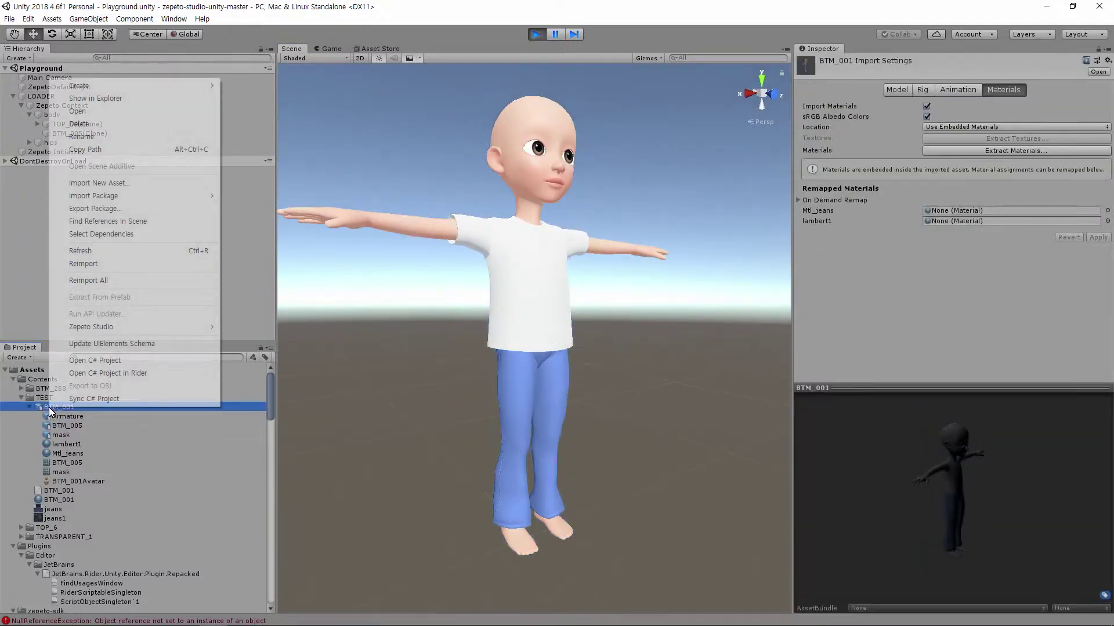
mouse_move(215, 328)
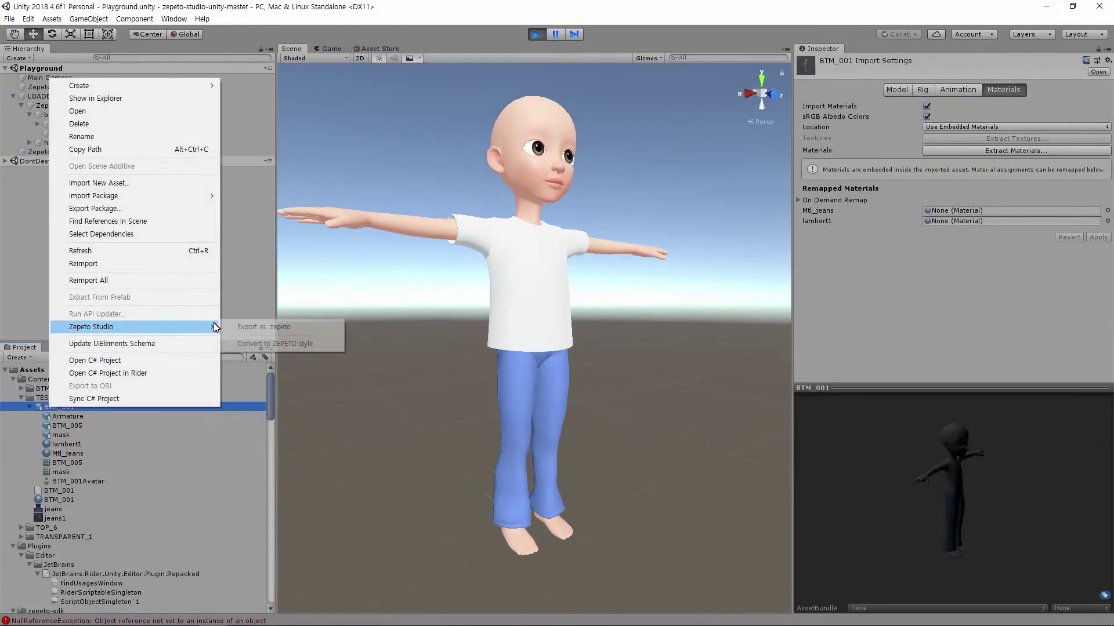
click(287, 344)
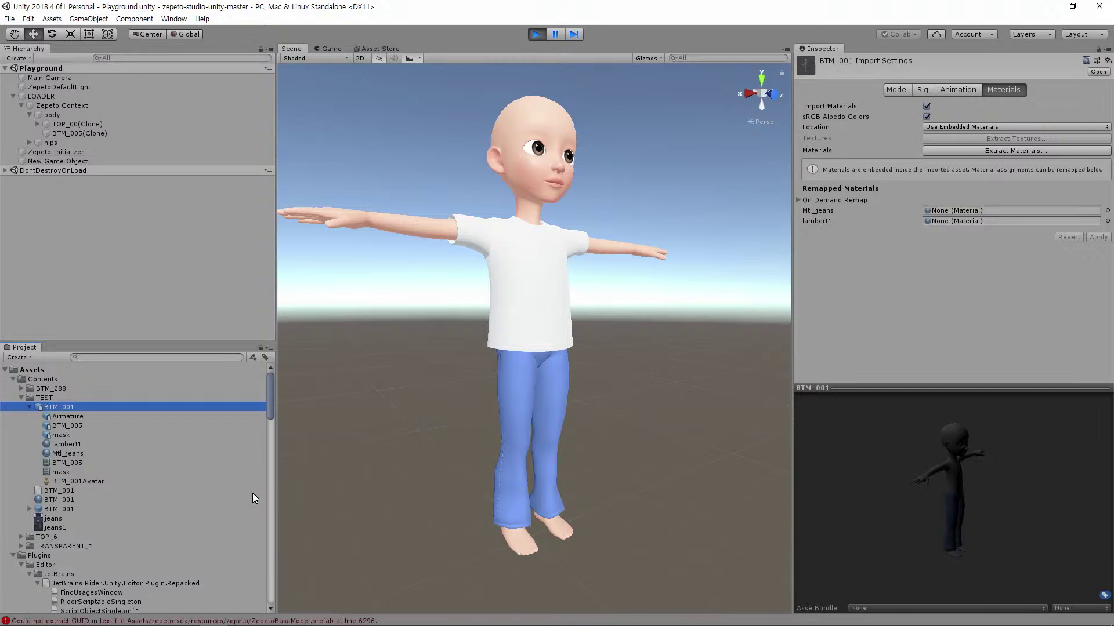
Load the converted BTM_001 prefab into LOADER's ClothesBottom, revealing hugely oversized jeans
click(51, 508)
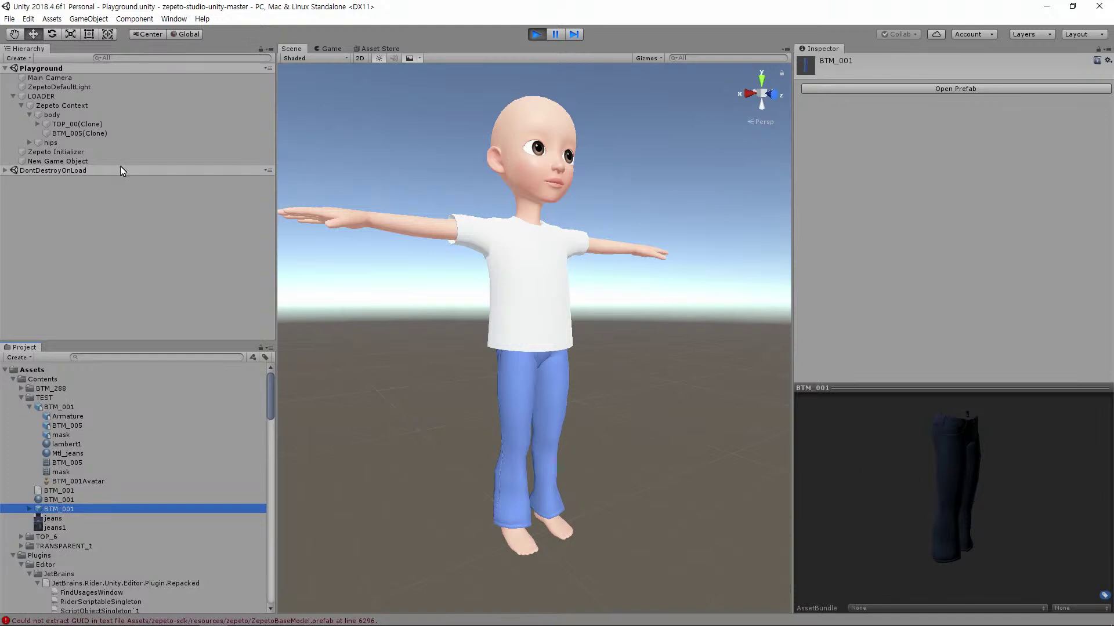
click(40, 96)
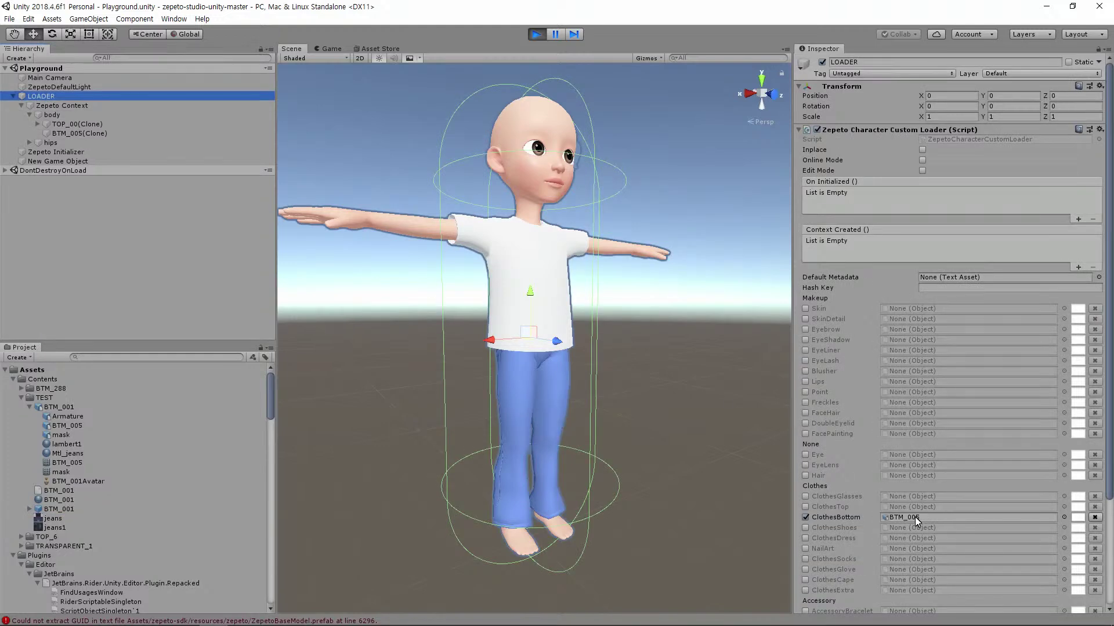
drag(51, 509, 907, 520)
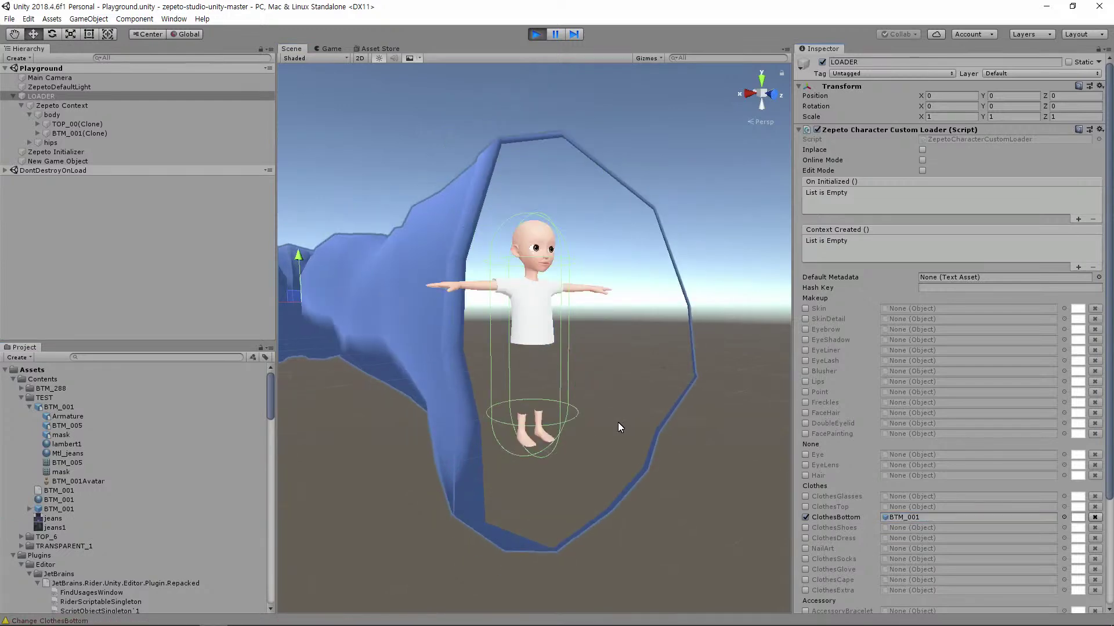
scroll(618, 424, down, 5)
alt+drag(641, 398, 649, 452)
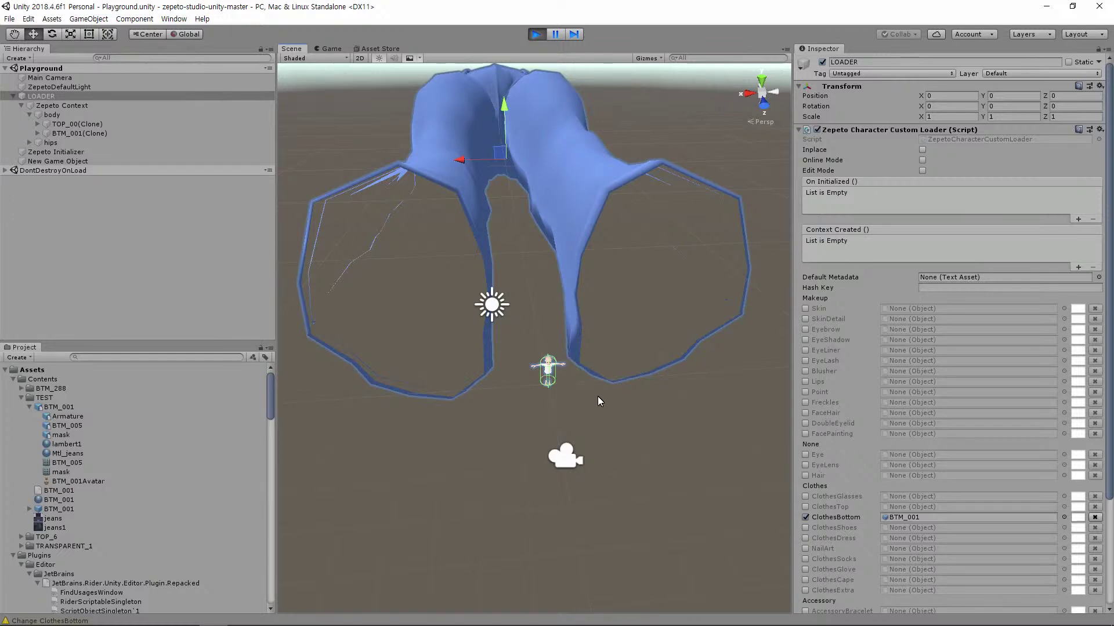
key(alt+Tab)
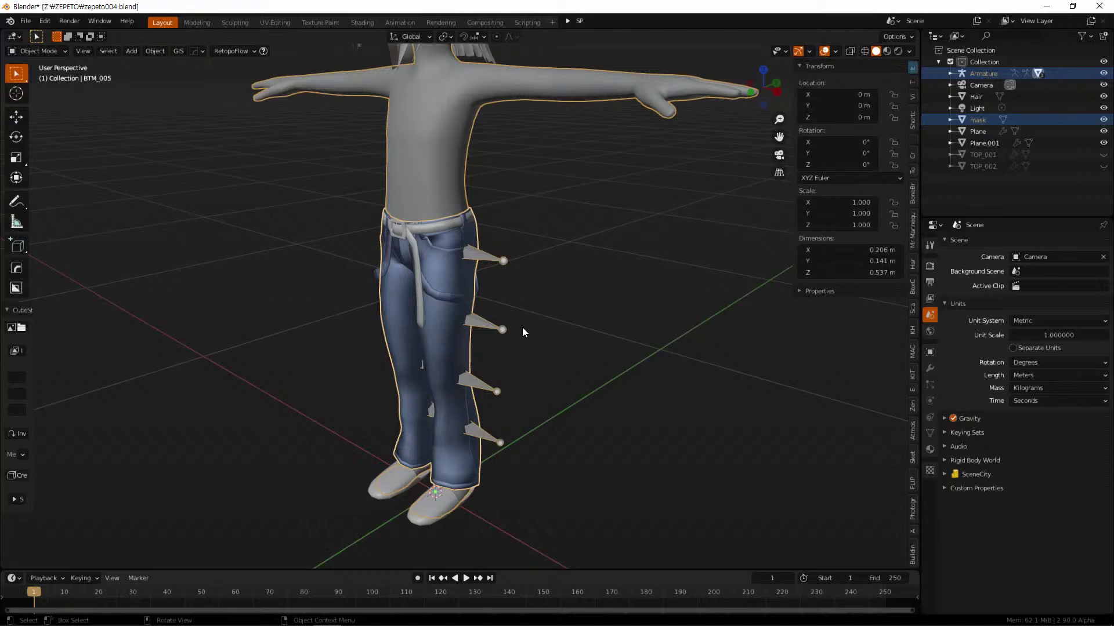
Apply all transforms so the jeans read 0° rotation and 1.000 scale
middle_drag(529, 336, 560, 381)
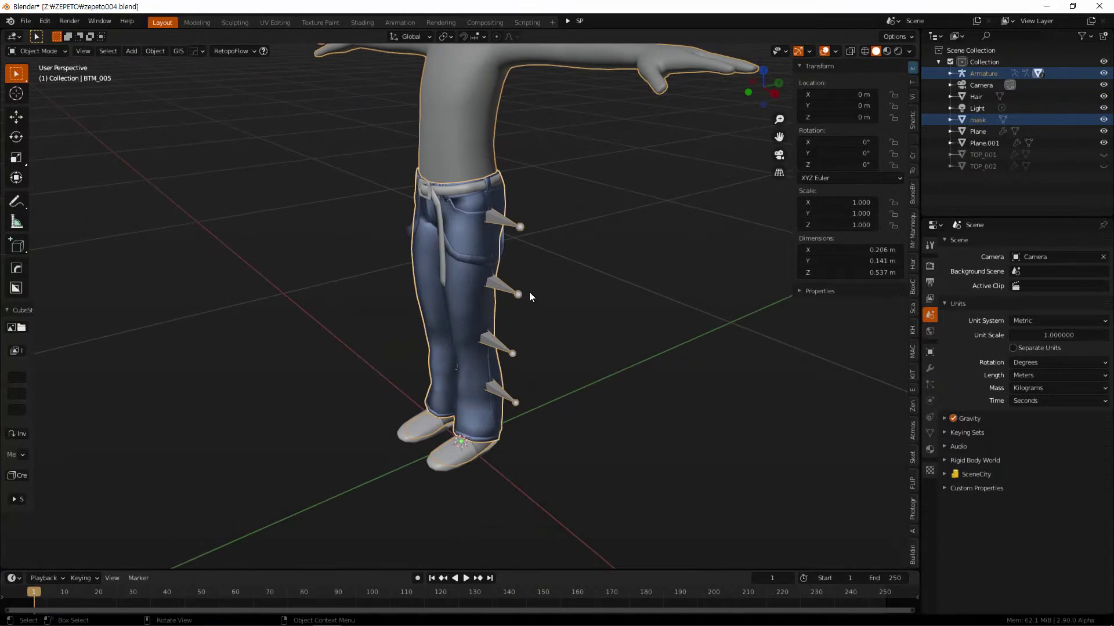
key(ctrl+a)
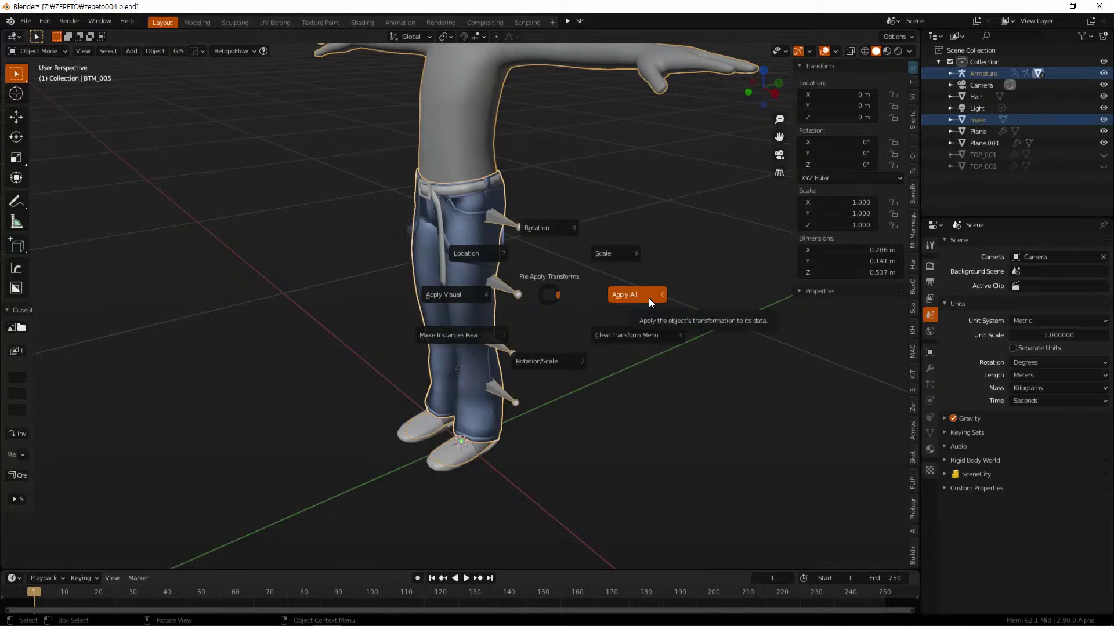
click(648, 299)
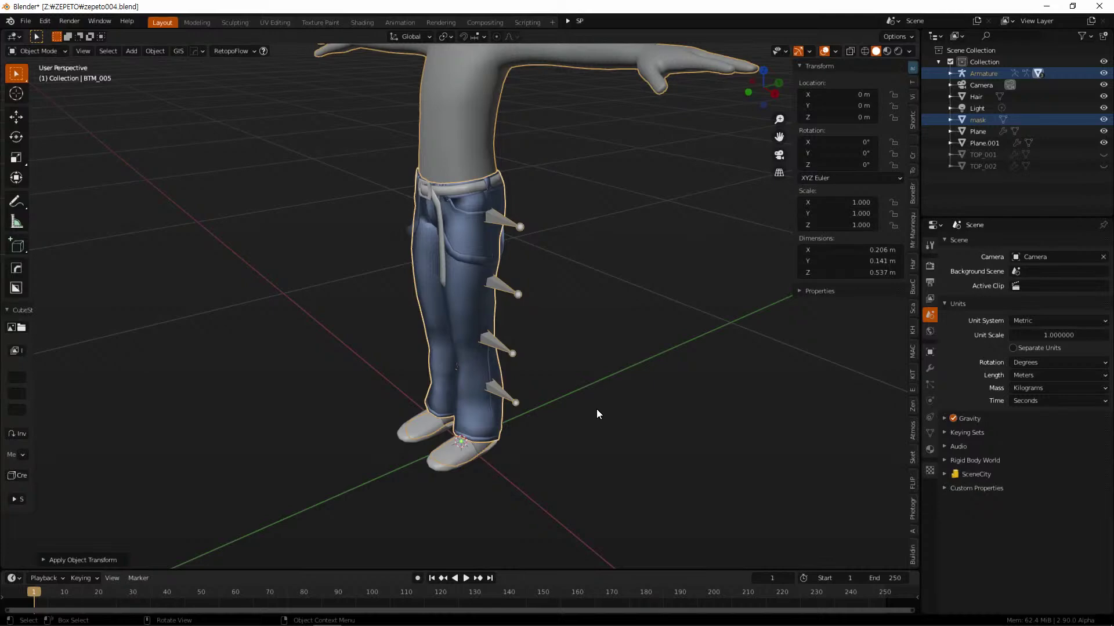
Set the jeans' X rotation to 90° and scale to 0.01 on all axes
click(859, 143)
text(90)
key(Return)
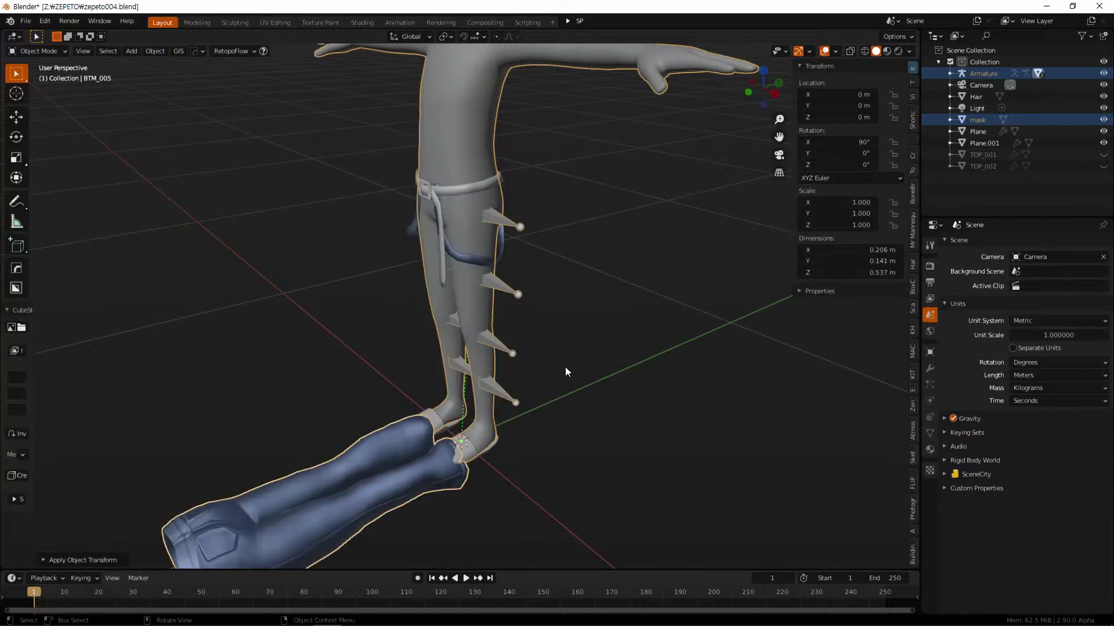
scroll(566, 366, down, 5)
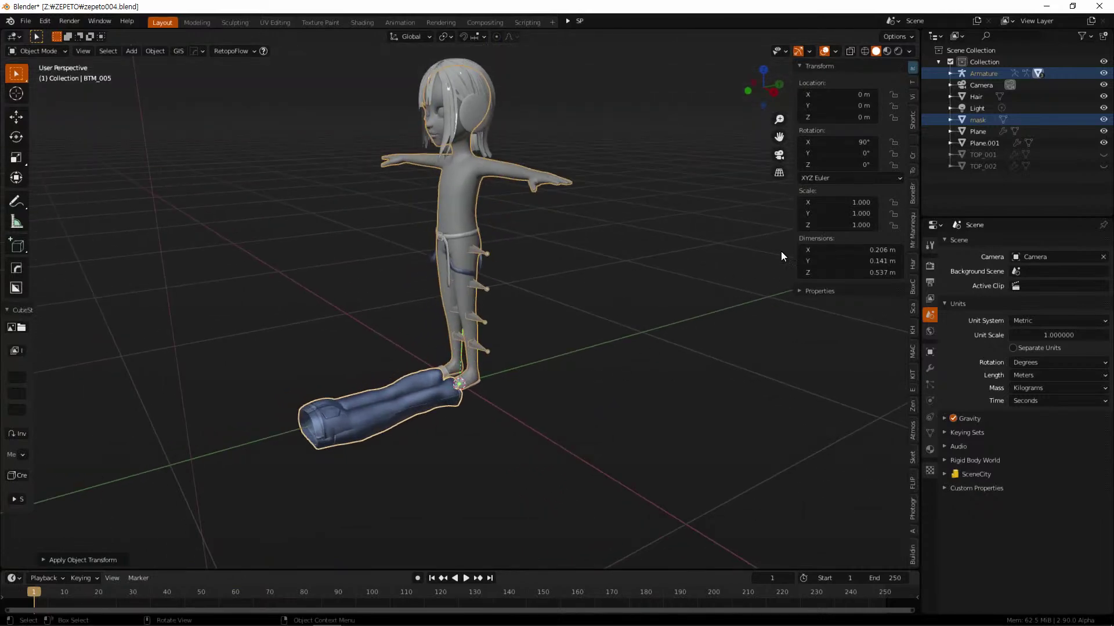
click(849, 202)
key(End)
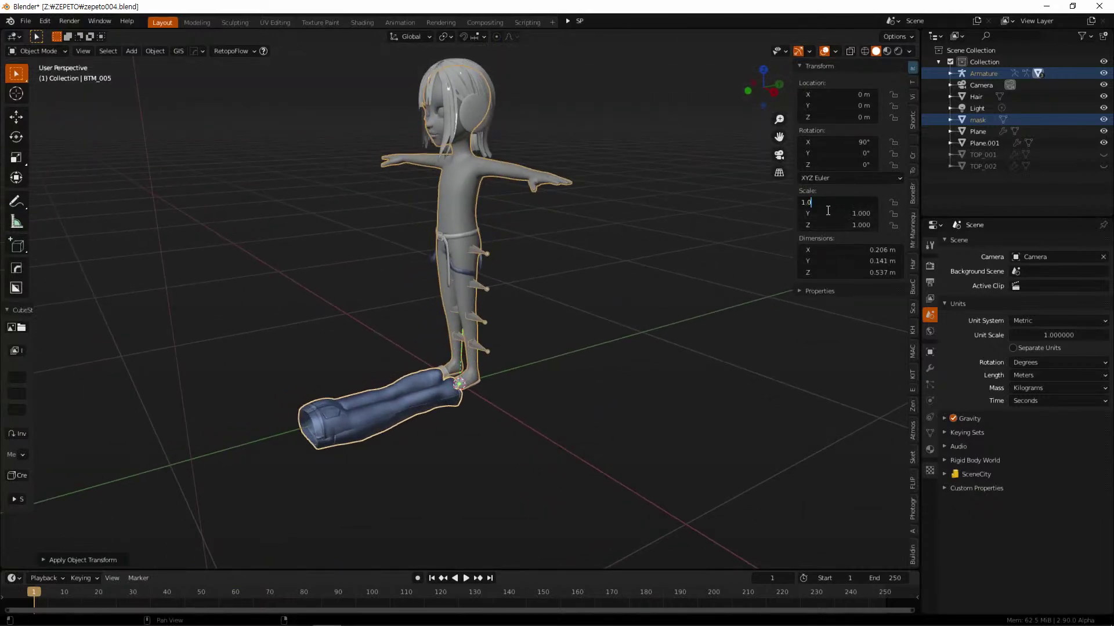
key(Return)
drag(836, 202, 784, 234)
text(0.01)
key(Return)
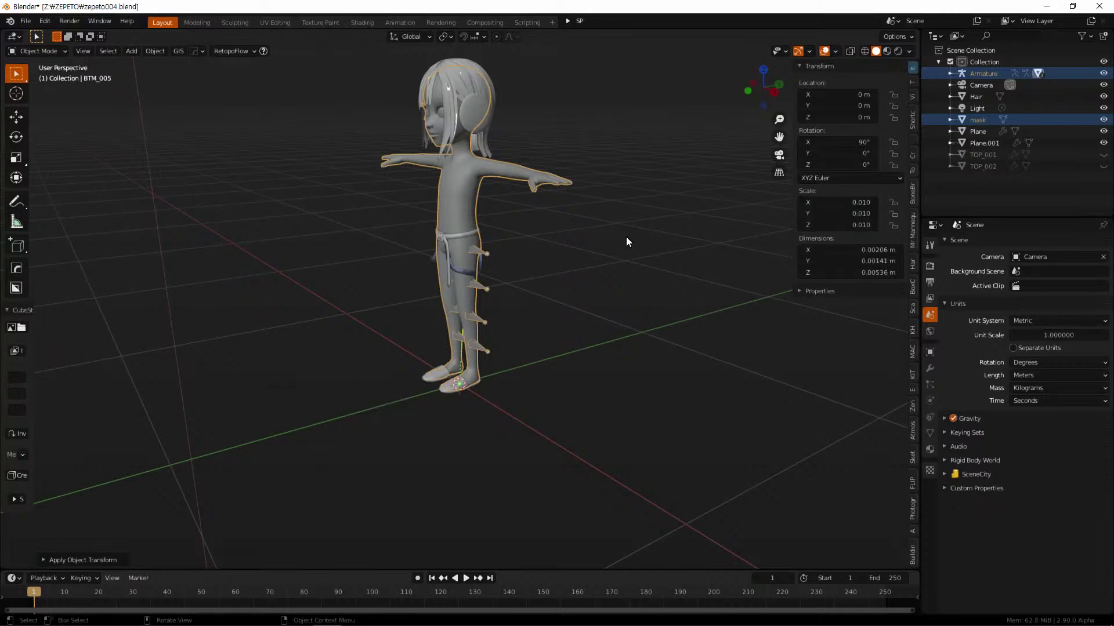
Zoom in on the origin and select the tiny jeans mesh
middle_drag(422, 370, 543, 412)
scroll(543, 413, up, 8)
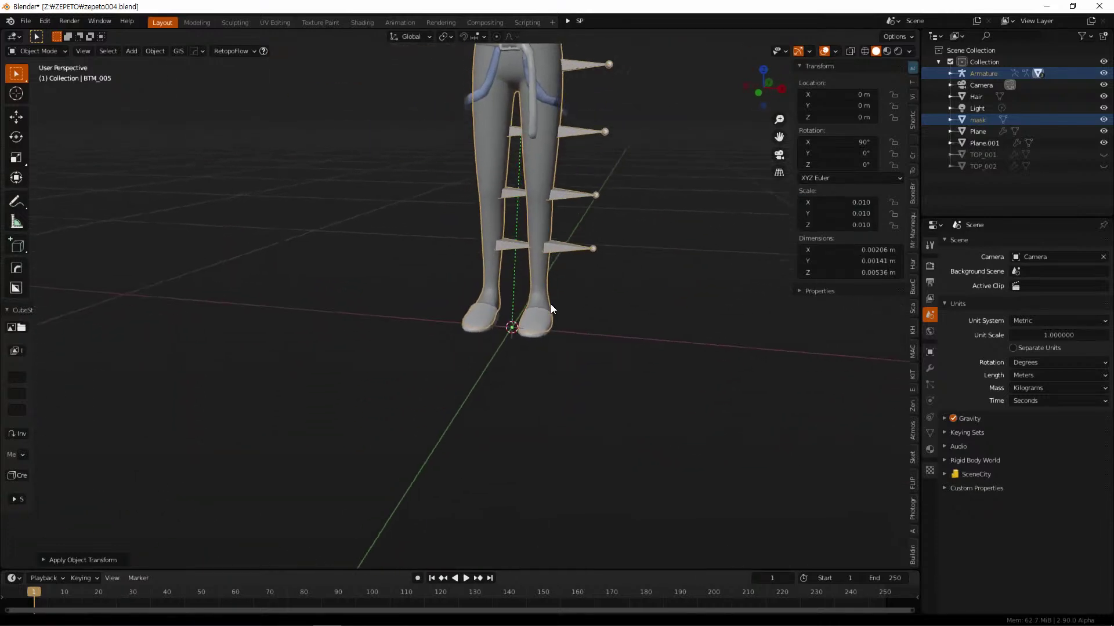
middle_drag(682, 357, 525, 364)
scroll(528, 364, up, 6)
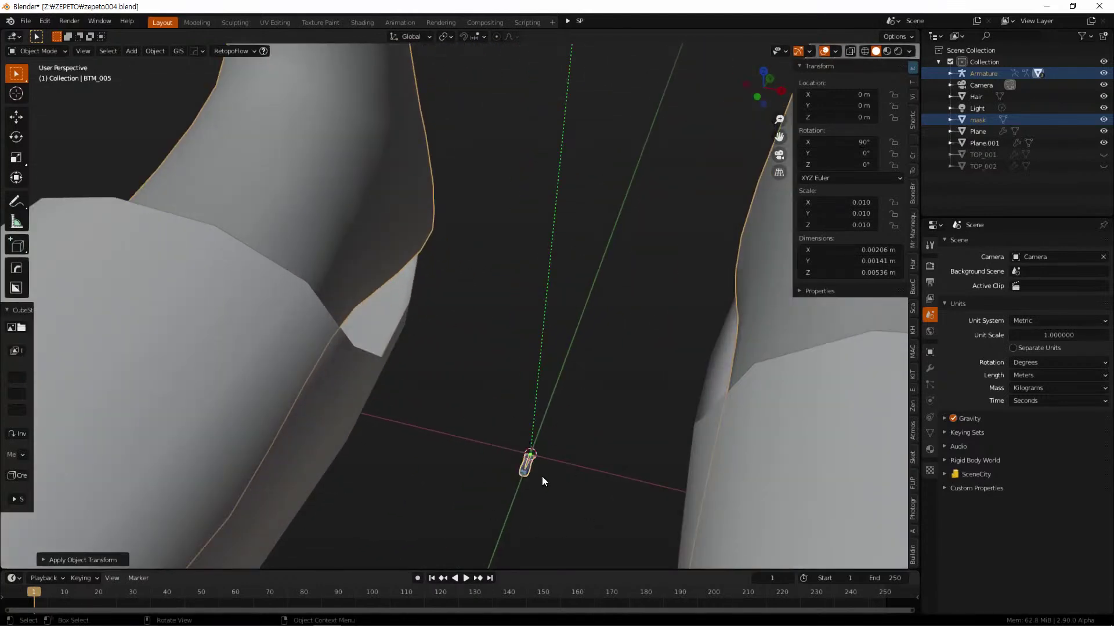
scroll(544, 468, down, 8)
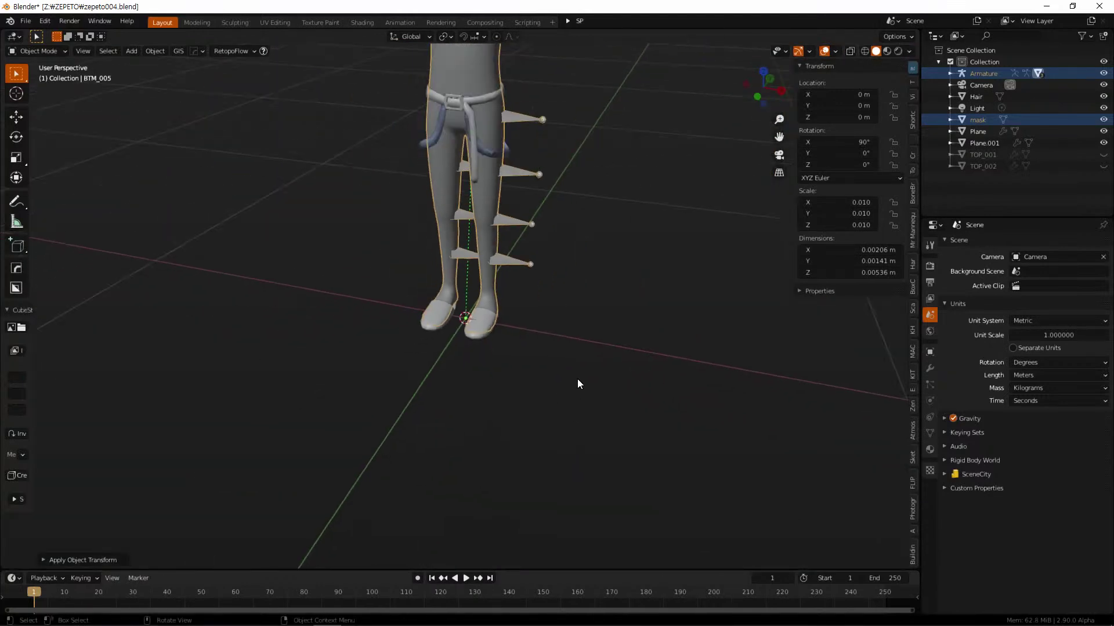
scroll(487, 342, up, 6)
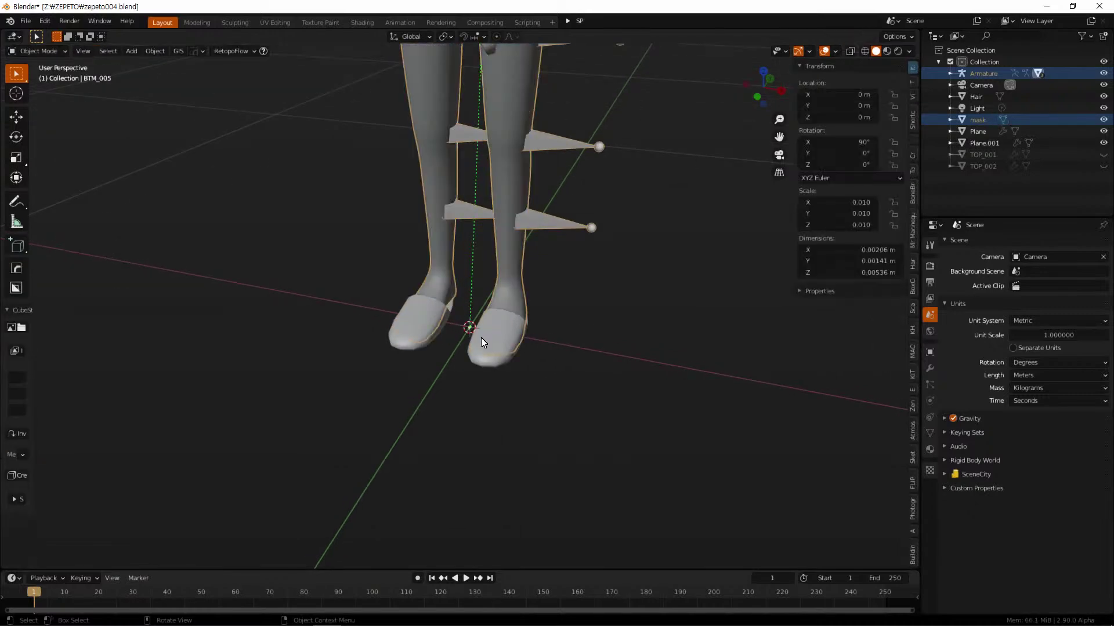
scroll(493, 382, up, 3)
click(506, 415)
scroll(520, 423, up, 5)
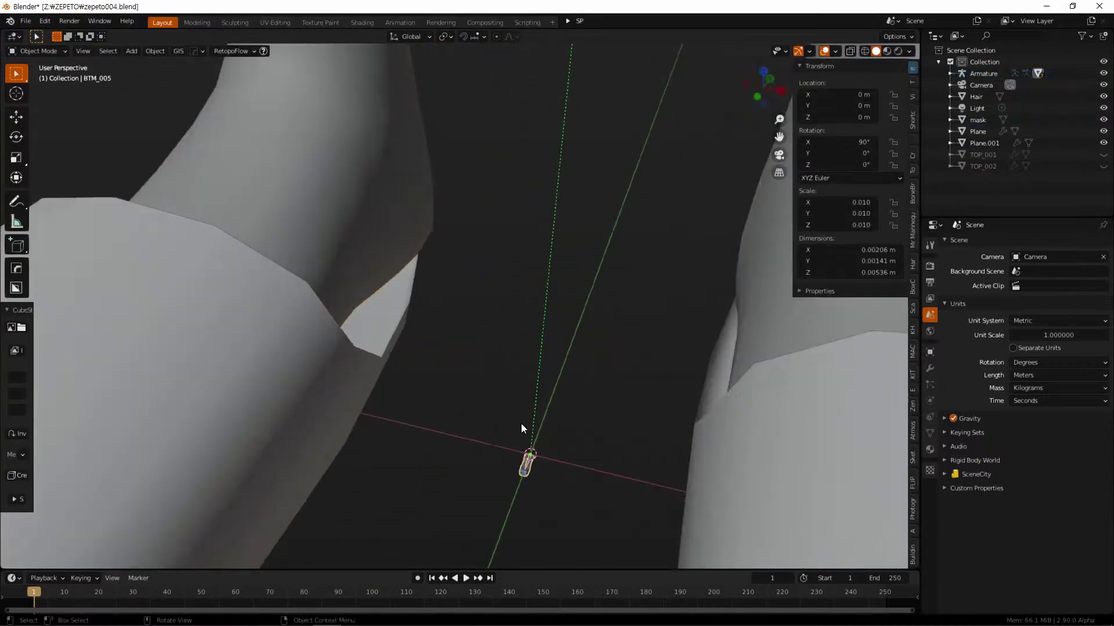
scroll(580, 434, down, 2)
scroll(554, 381, up, 4)
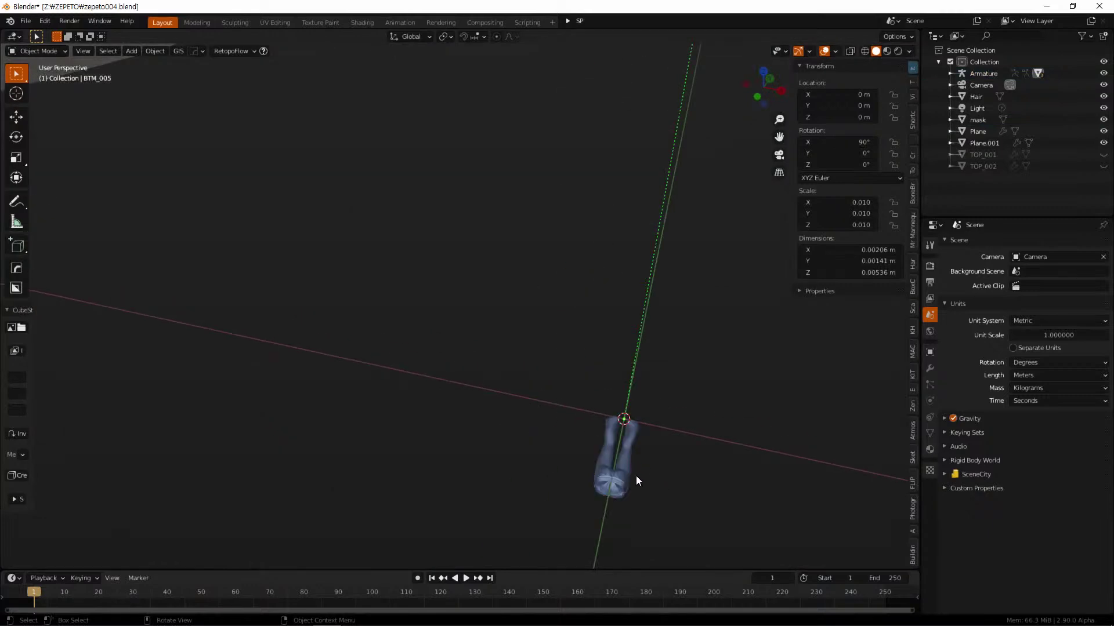
scroll(628, 472, up, 6)
In Edit Mode, scale all the jeans geometry up by a factor of 10
key(Tab)
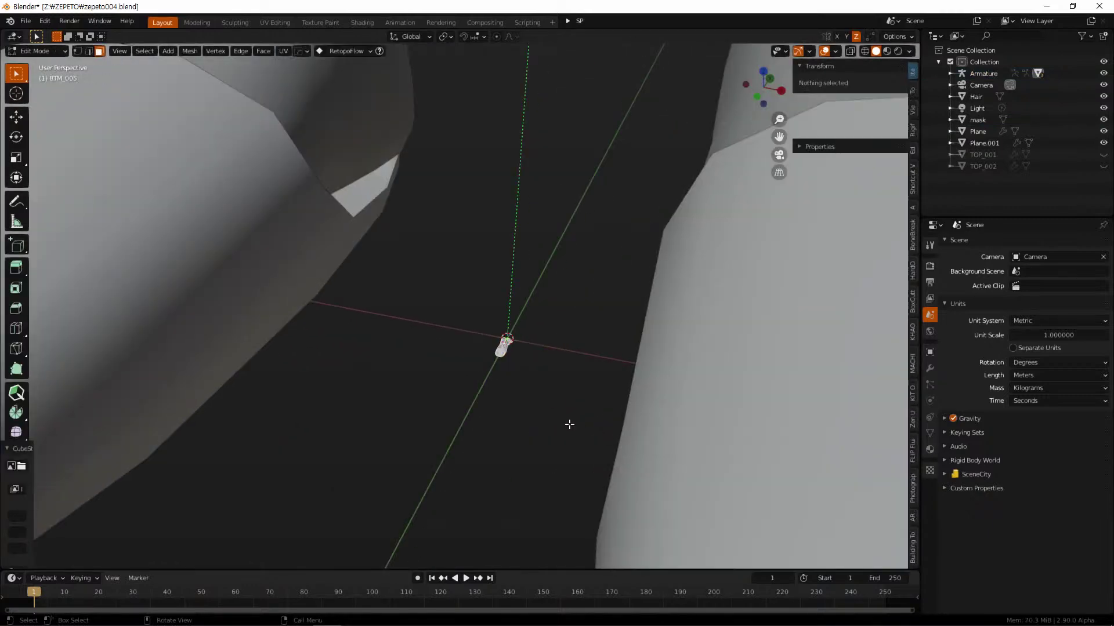
scroll(557, 406, down, 2)
scroll(540, 386, down, 4)
key(a)
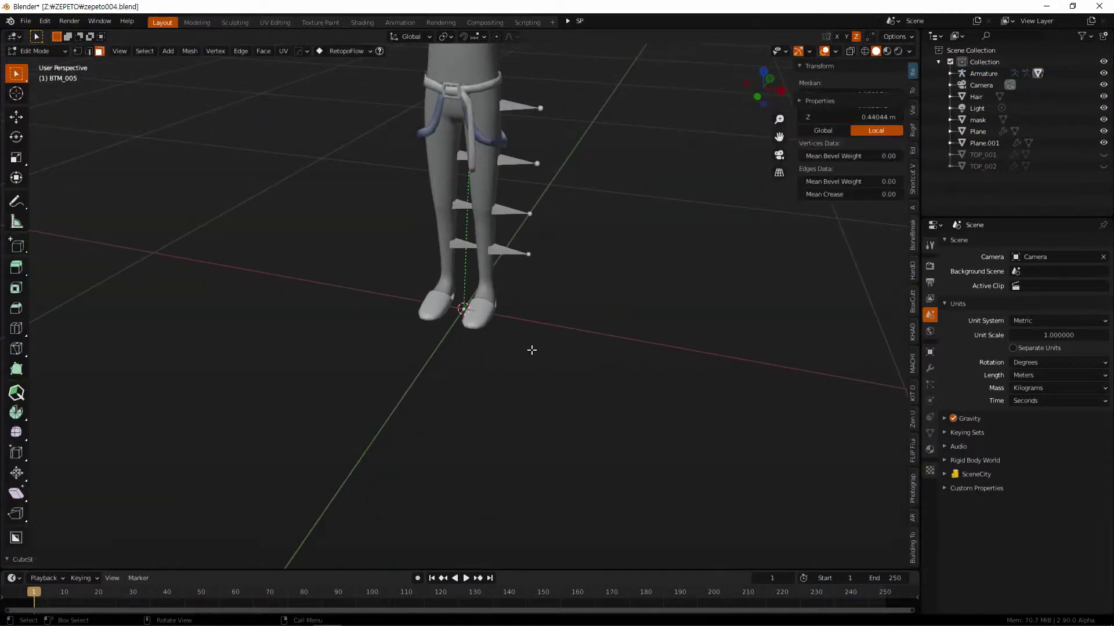
key(s)
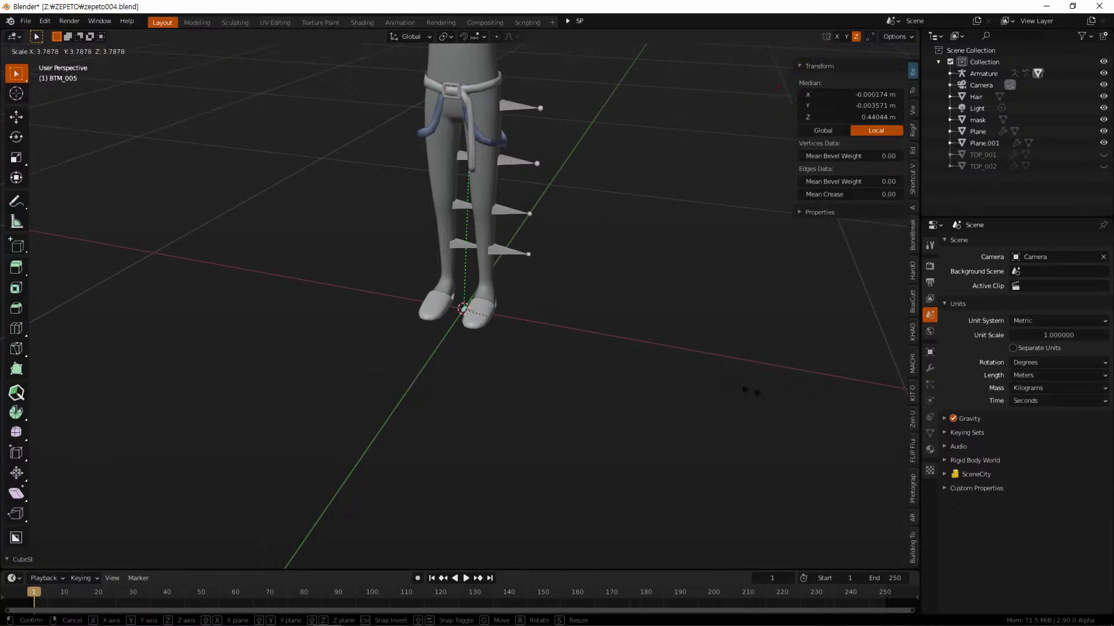
key(1)
key(0)
key(Return)
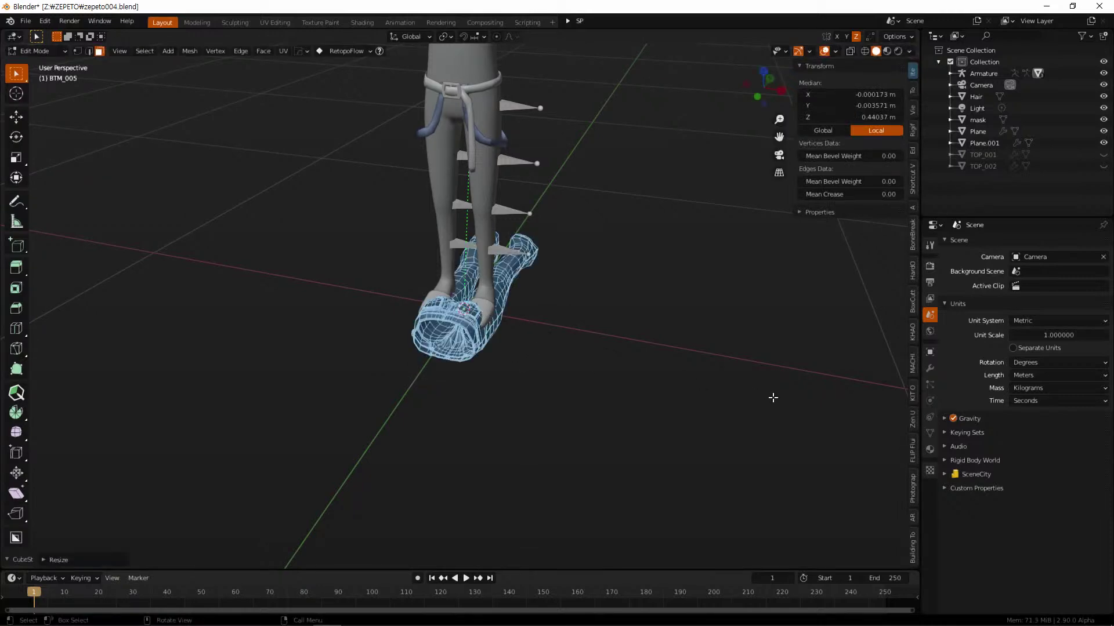
middle_drag(684, 346, 592, 344)
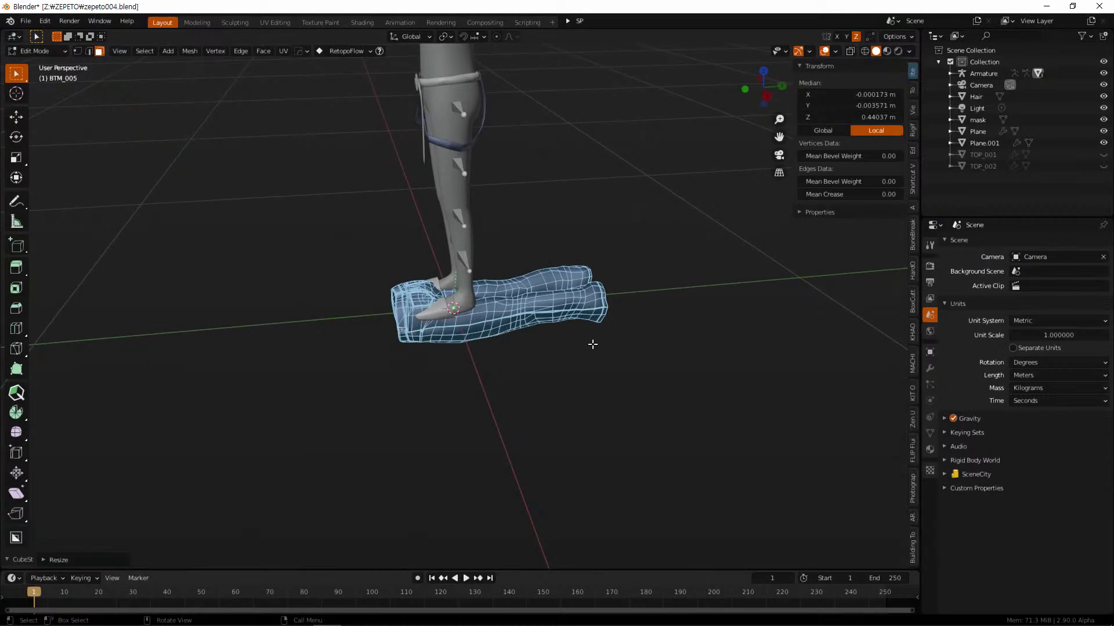
Rotate the jeans mesh 90° upright in Right orthographic view
key(KP_3)
key(r)
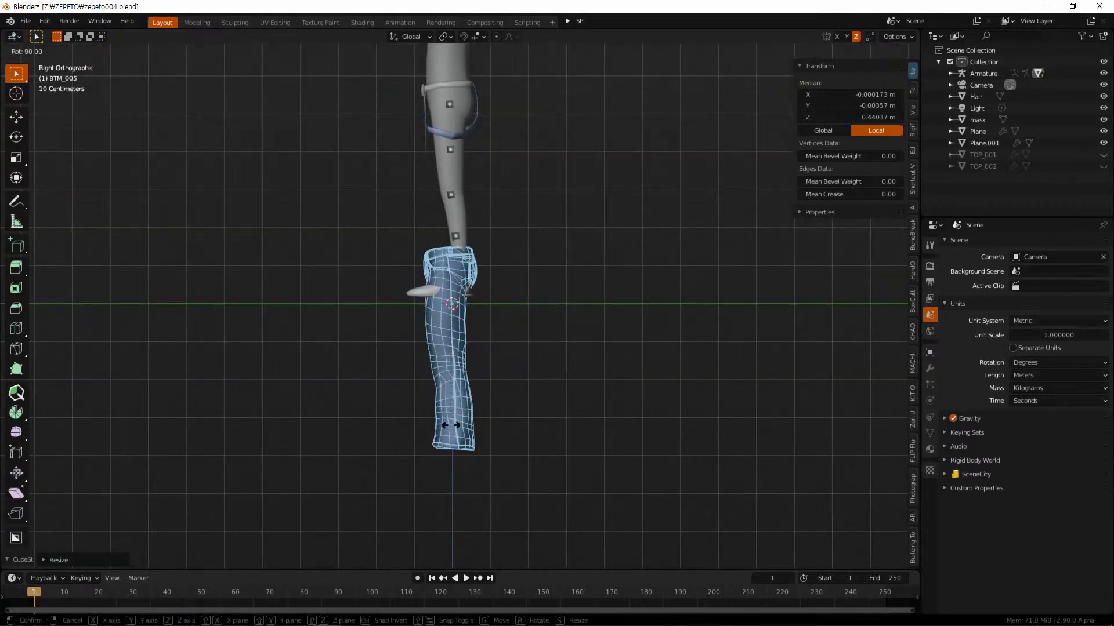
click(493, 428)
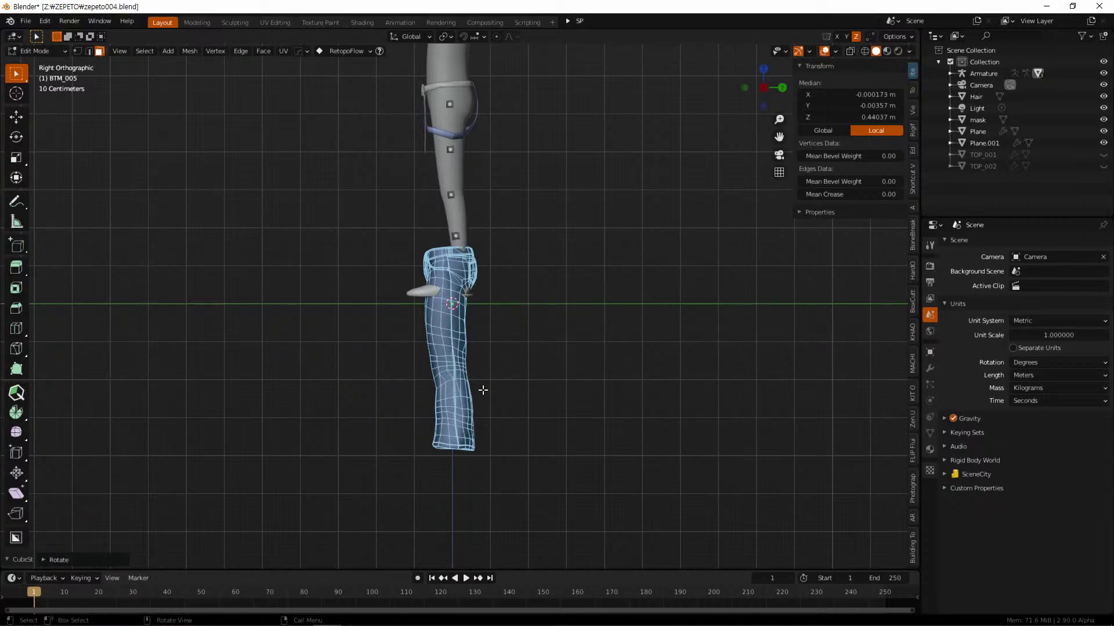
click(92, 559)
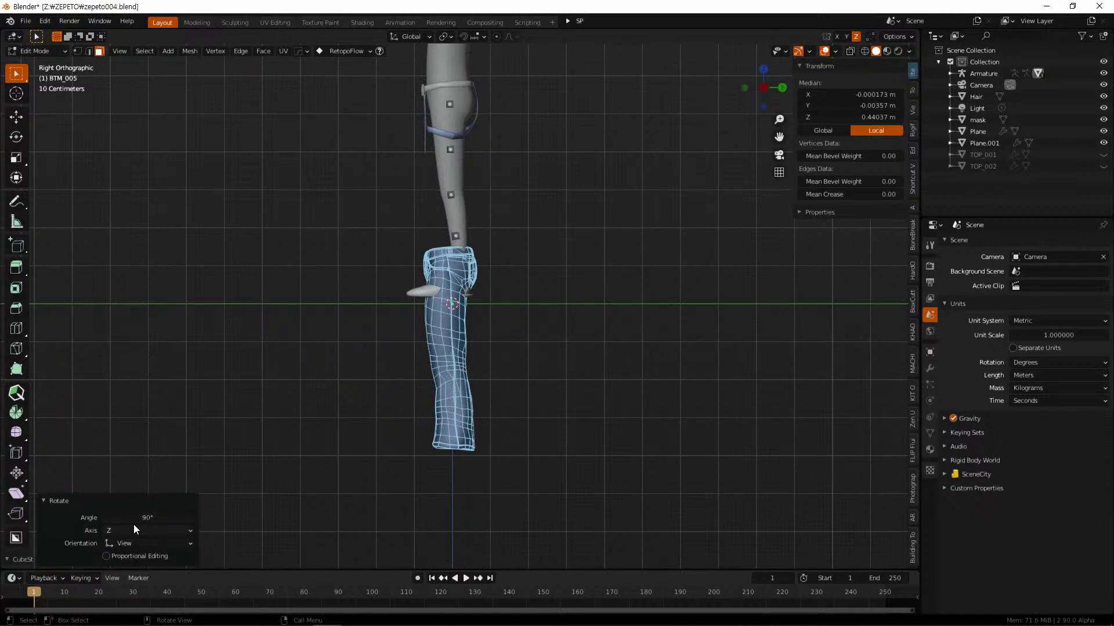
Raise the jeans 0.43653 m along Z onto the legs and return to Object Mode
click(581, 378)
key(a)
key(g)
key(z)
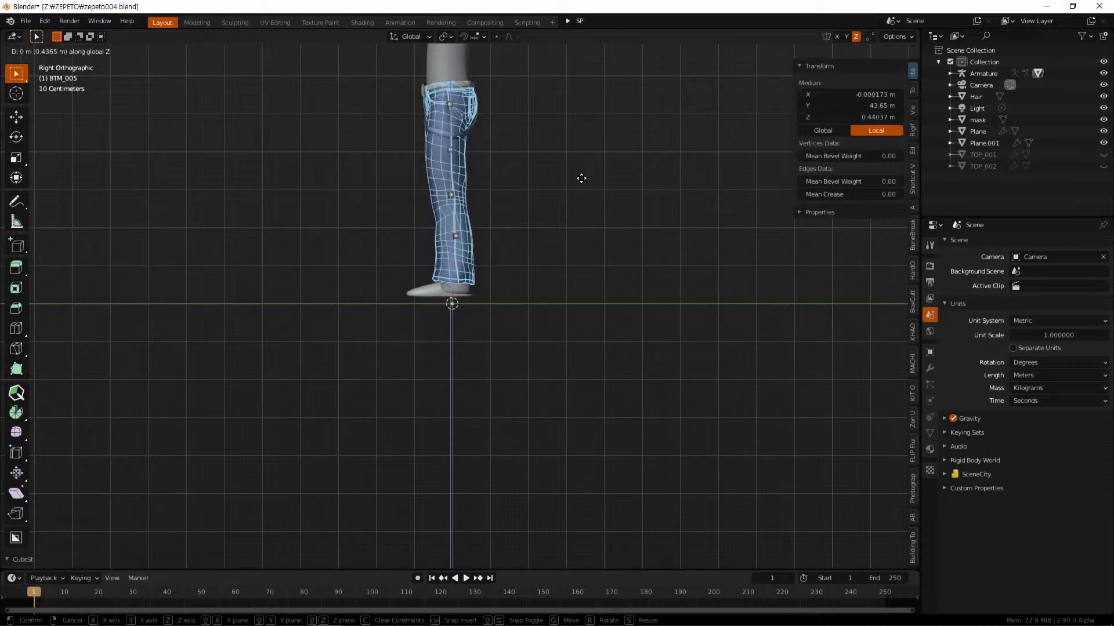
click(581, 178)
scroll(612, 255, up, 3)
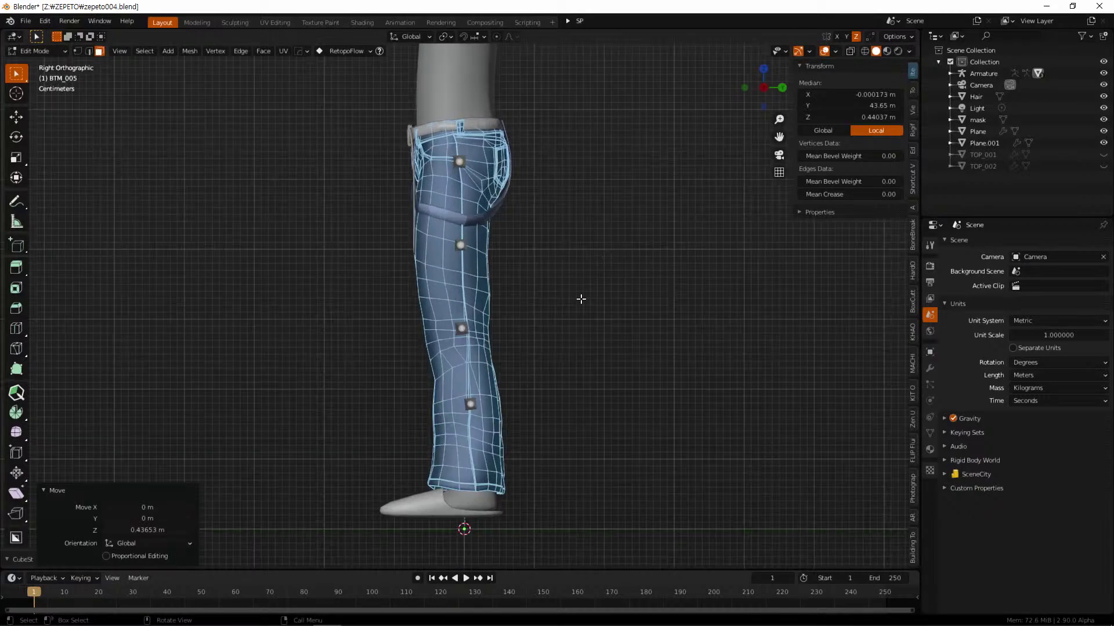
middle_drag(545, 271, 575, 299)
key(g)
key(Escape)
key(Tab)
Join the belt and strap into the jeans as one object with Ctrl+J
click(473, 198)
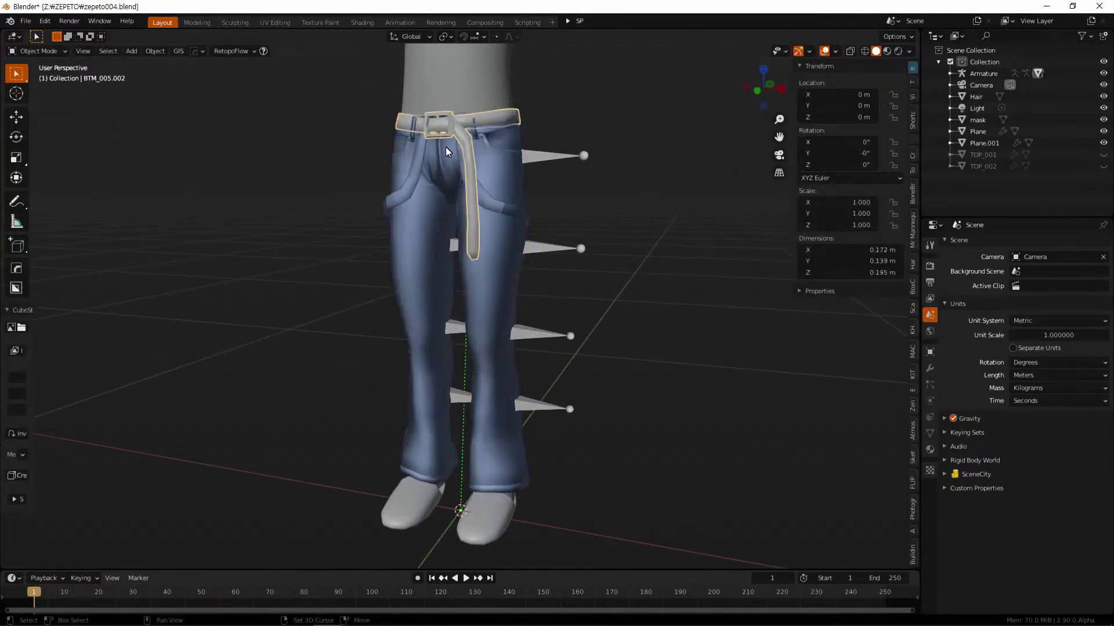
shift+click(493, 193)
shift+click(497, 246)
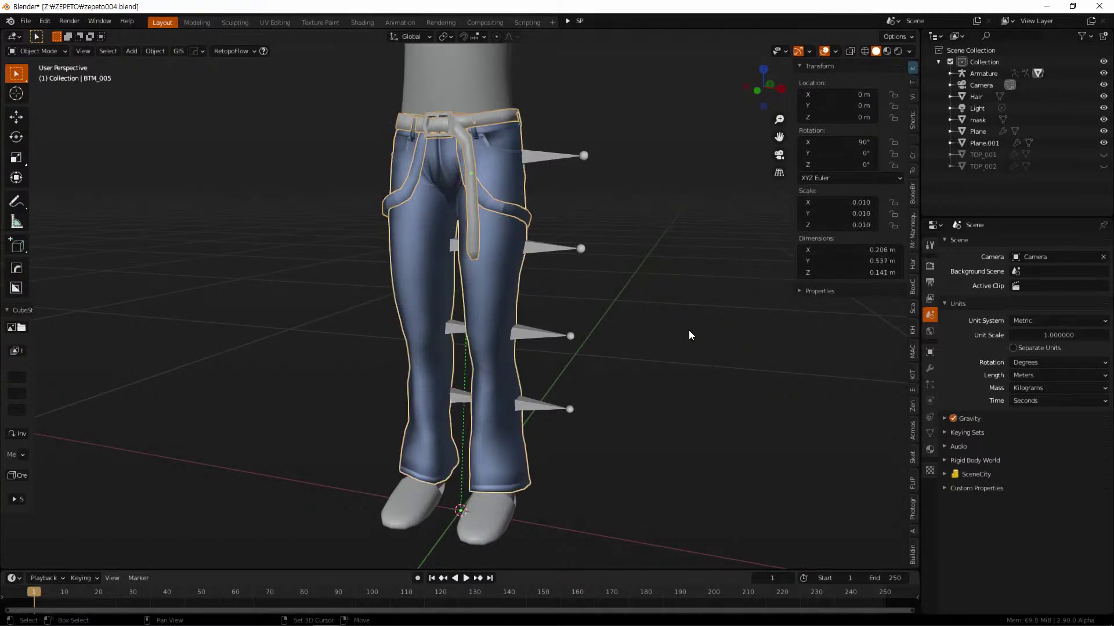
key(ctrl+p)
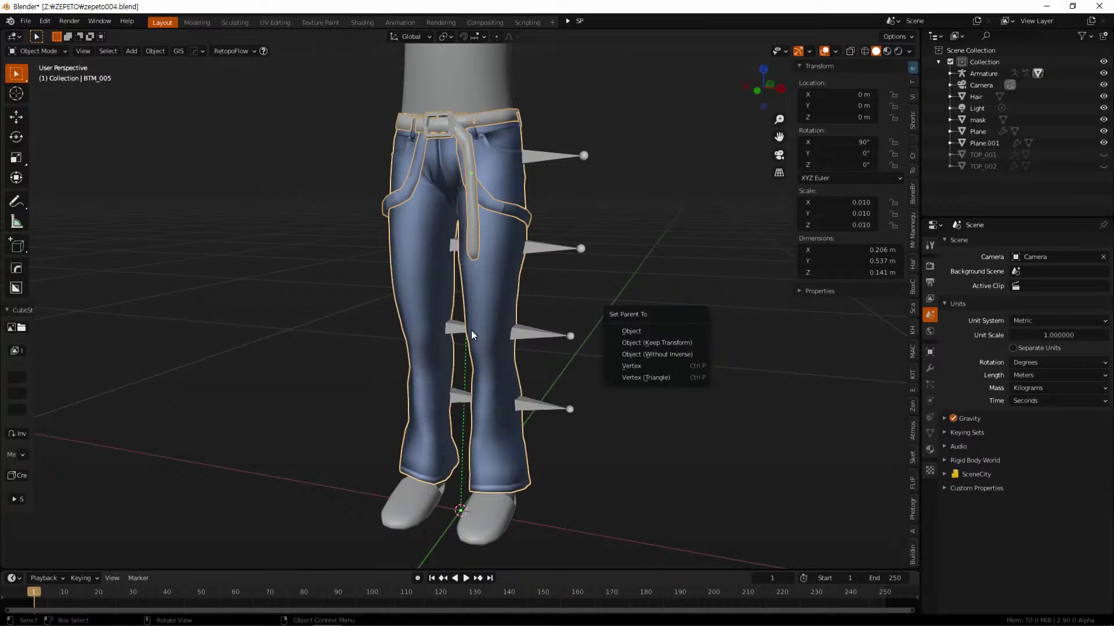
key(Escape)
key(ctrl+j)
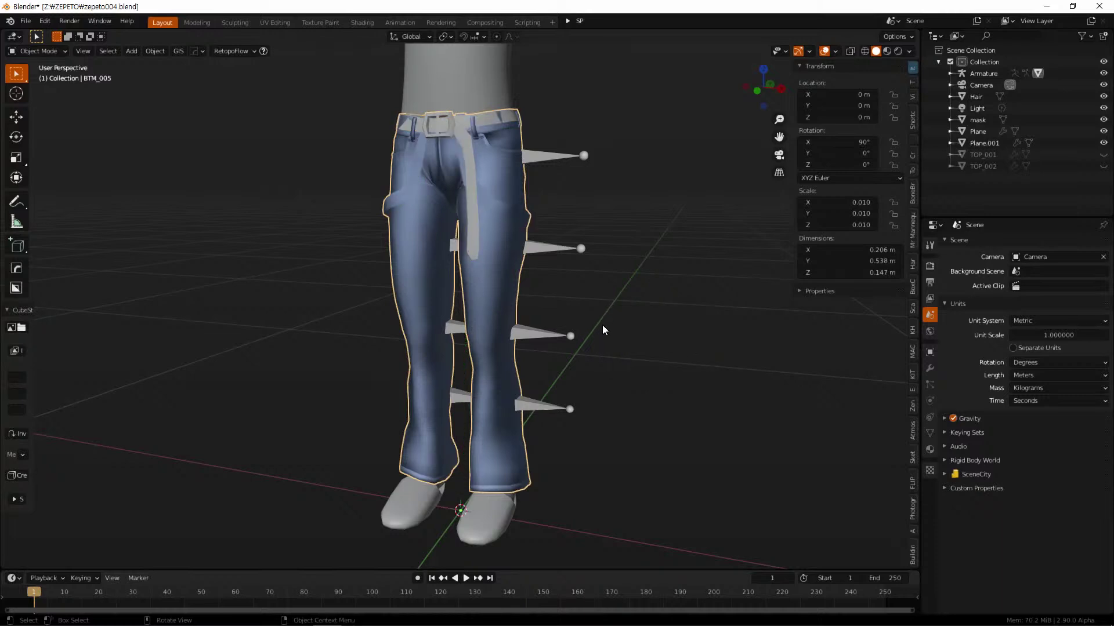
Reselect the jeans and then the armature while orbiting around the model
middle_drag(594, 329, 577, 336)
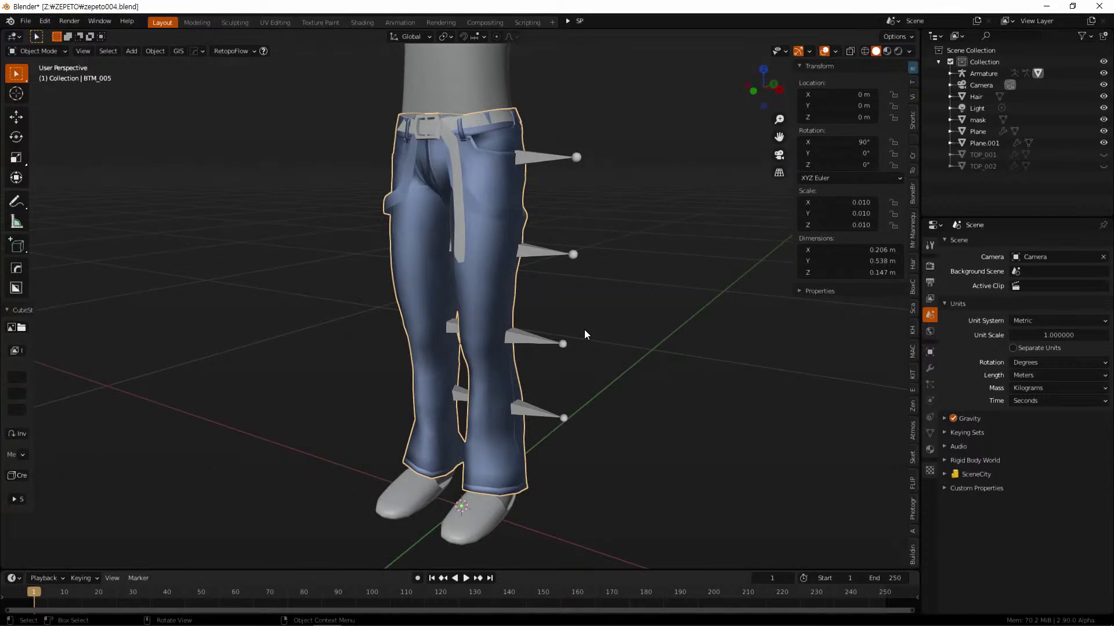
click(572, 304)
click(504, 281)
click(542, 256)
middle_drag(542, 256, 572, 281)
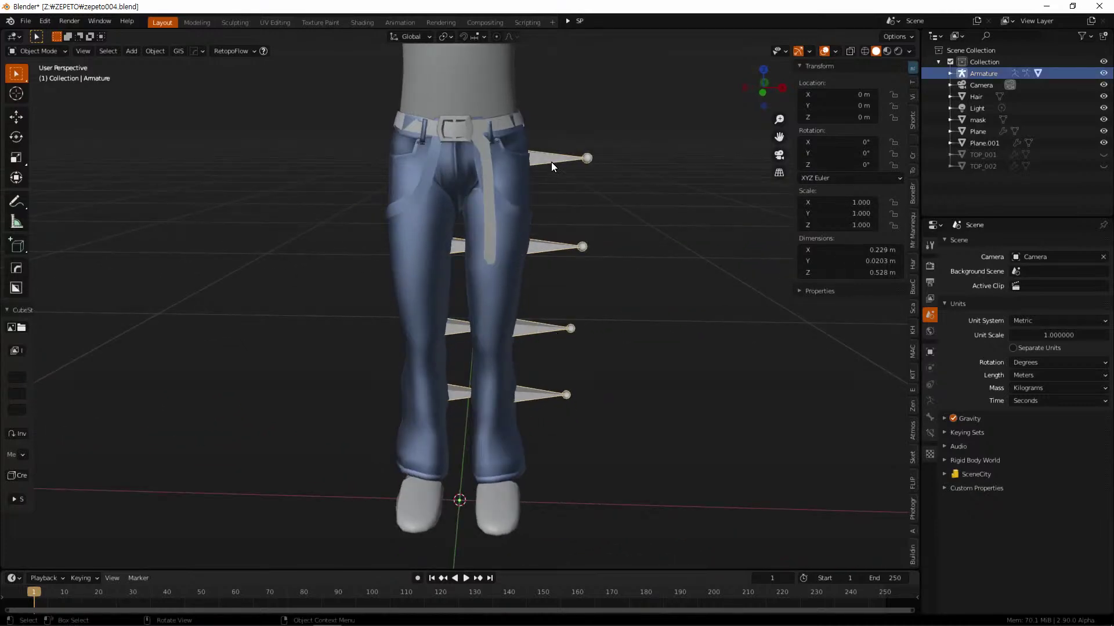
key(ctrl+Tab)
click(639, 172)
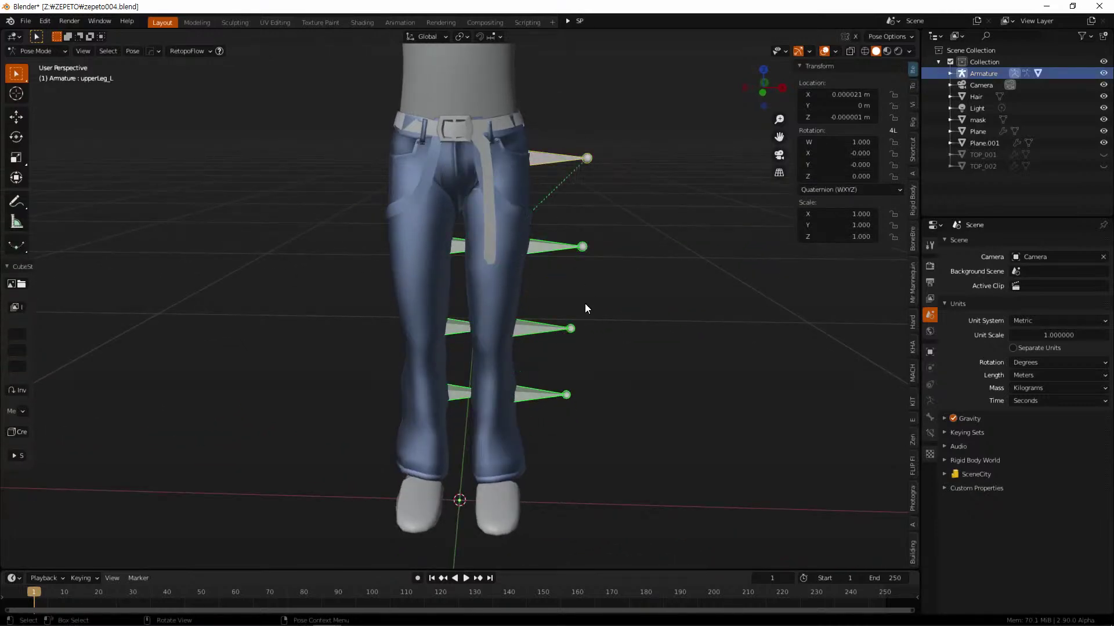
key(r)
right_click(635, 160)
middle_drag(655, 281, 505, 355)
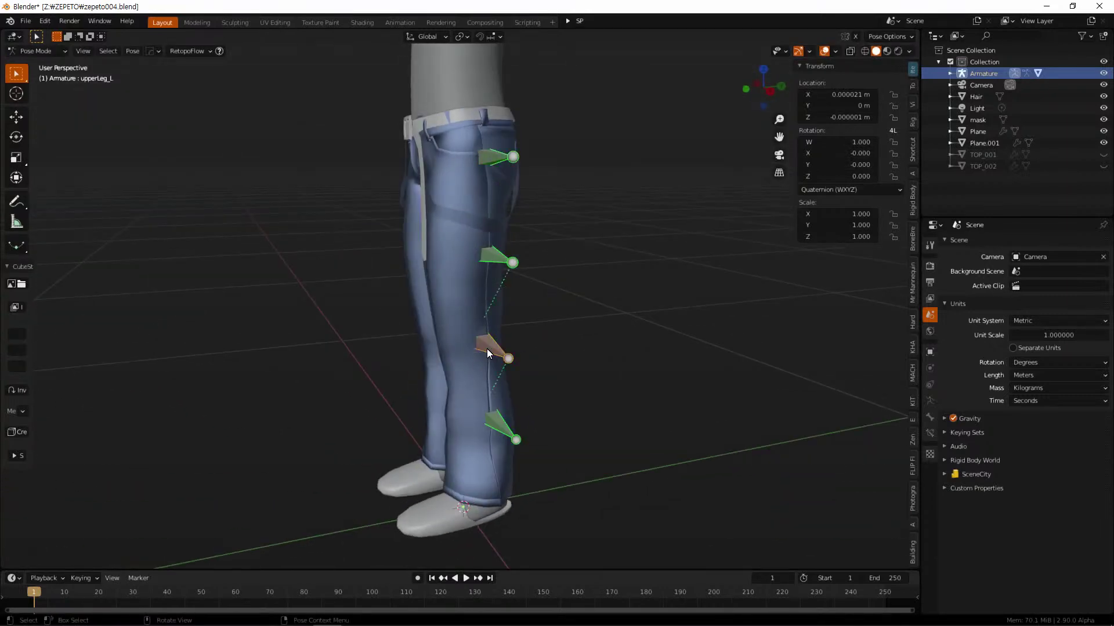
key(r)
right_click(563, 336)
middle_drag(562, 337, 686, 326)
click(482, 342)
middle_drag(519, 356, 485, 357)
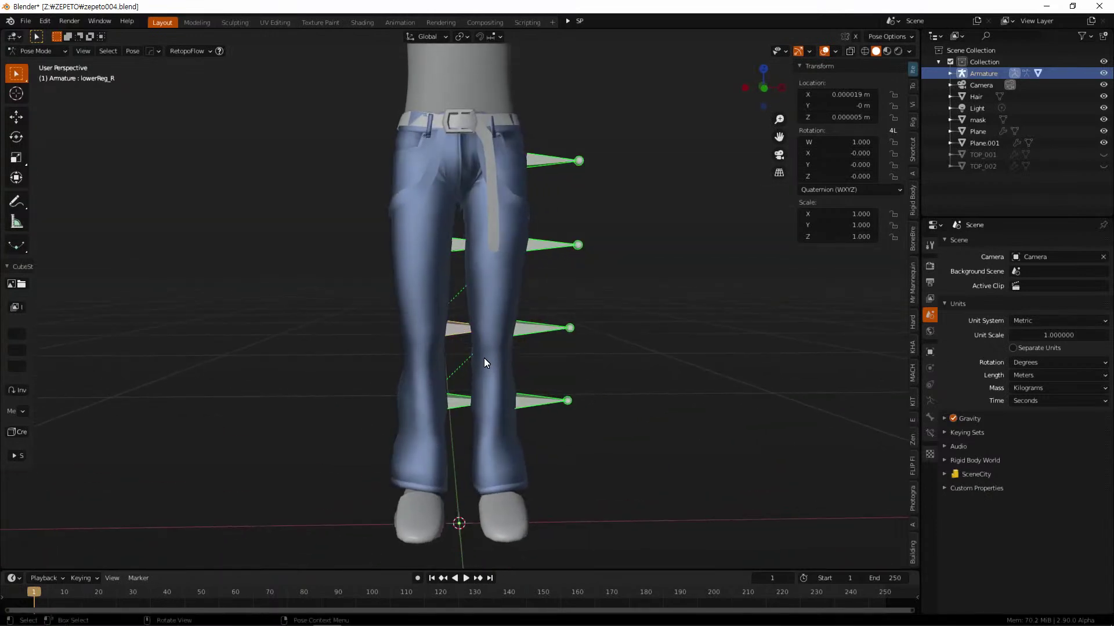
key(r)
right_click(685, 336)
middle_drag(684, 337, 603, 358)
key(Tab)
key(ctrl+Tab)
click(568, 353)
middle_drag(633, 331, 542, 246)
Select the jeans together with the body mask
shift+click(526, 208)
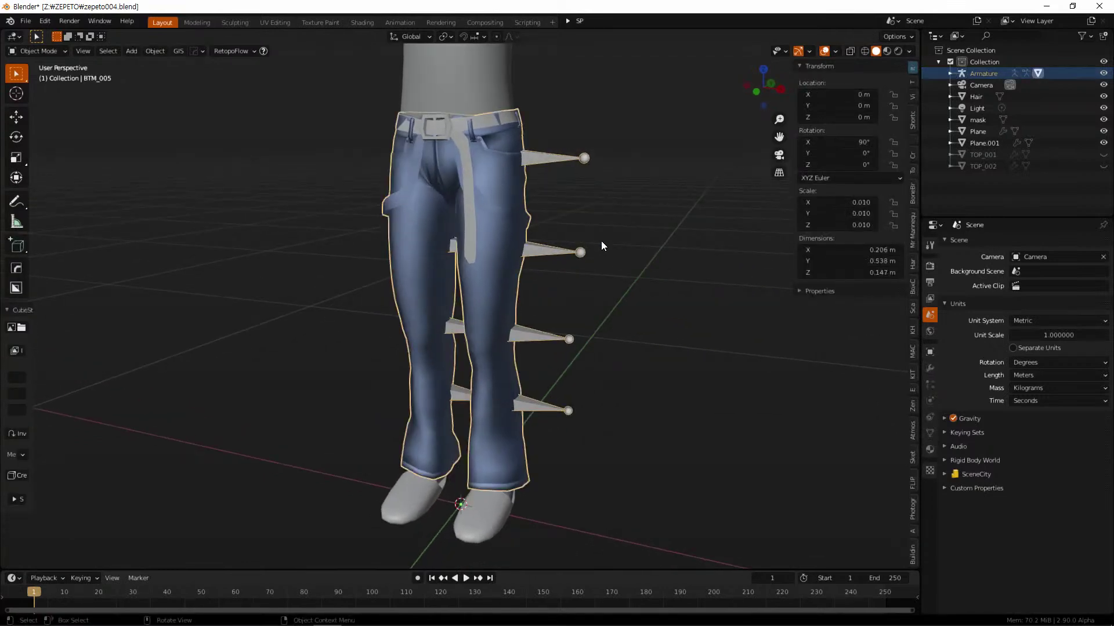
shift+click(529, 252)
shift+click(520, 218)
shift+click(484, 85)
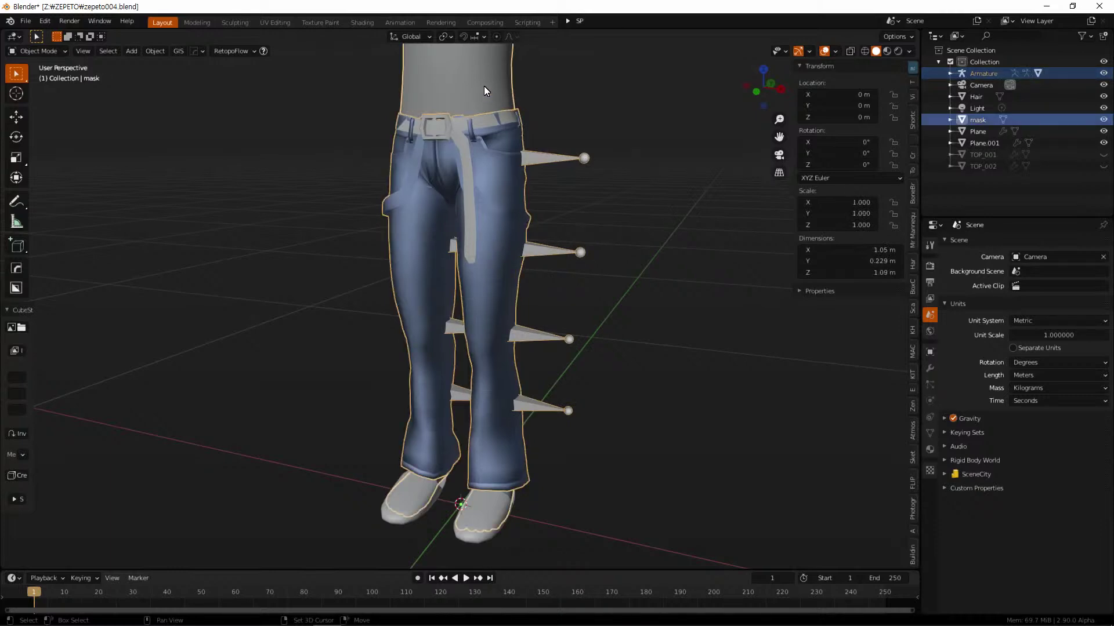
scroll(587, 298, down, 2)
Export the selection as FBX over BTM_001.fbx in the TEST folder
click(26, 21)
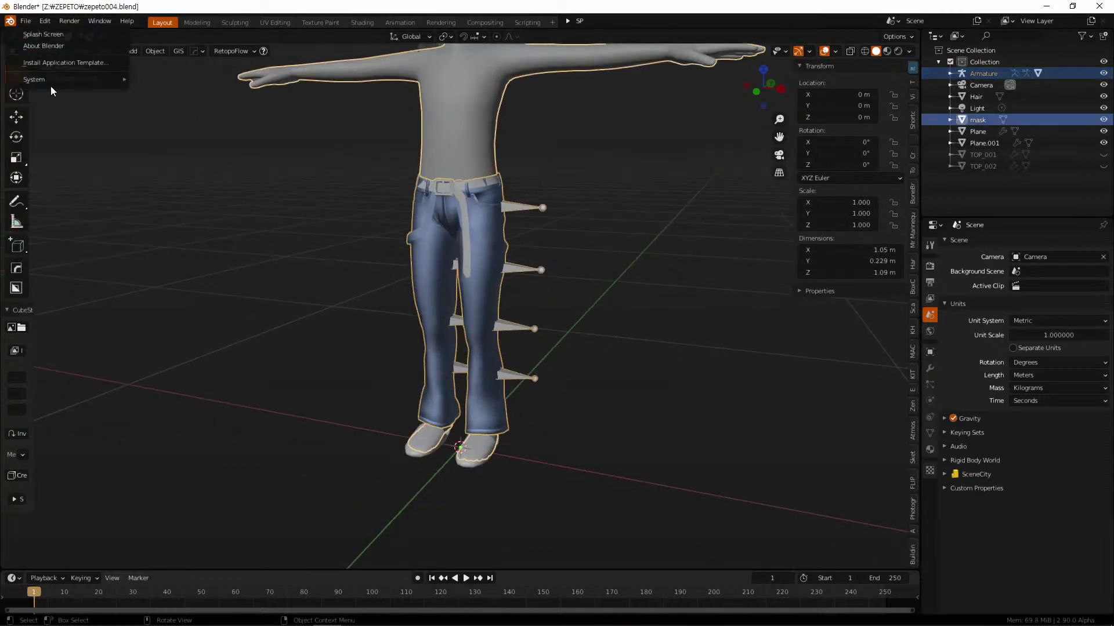
click(26, 21)
mouse_move(81, 191)
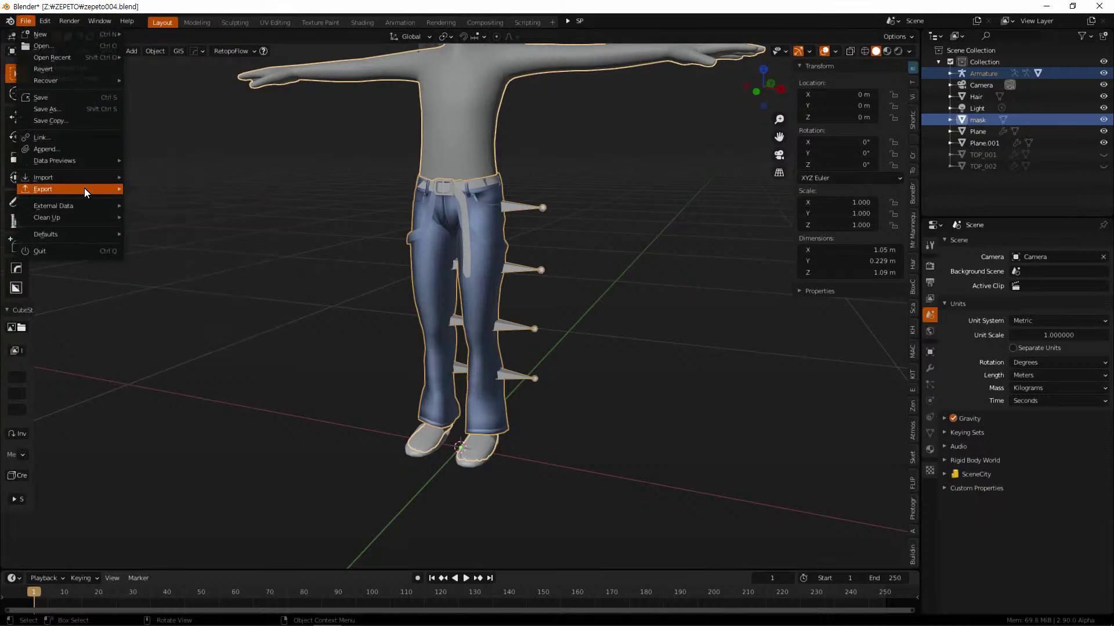
click(188, 258)
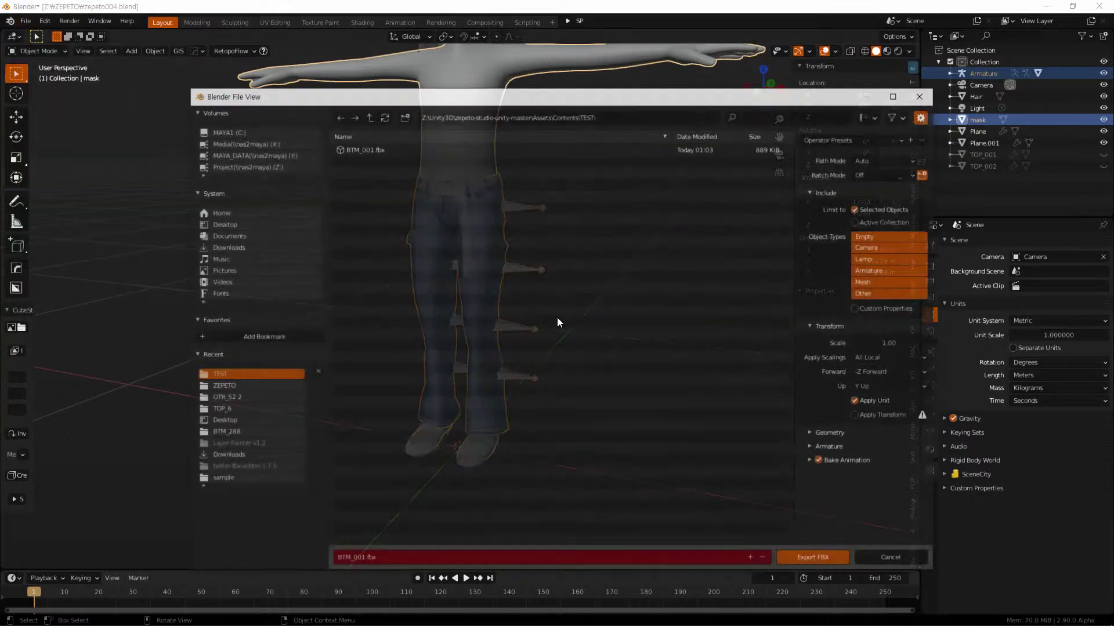
click(366, 147)
click(833, 558)
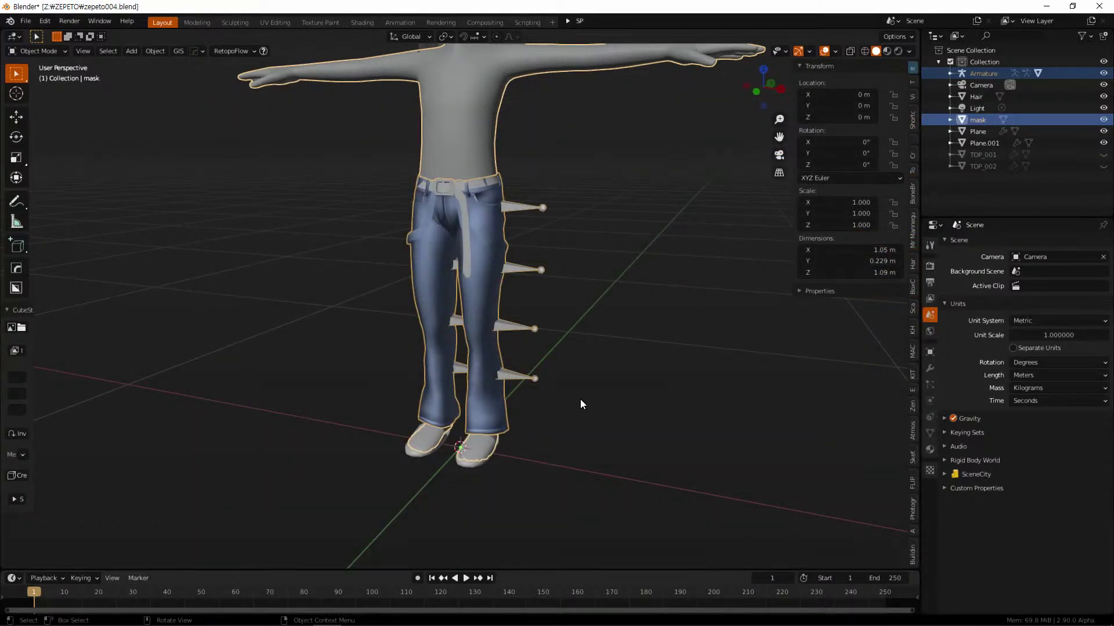
key(alt+Tab)
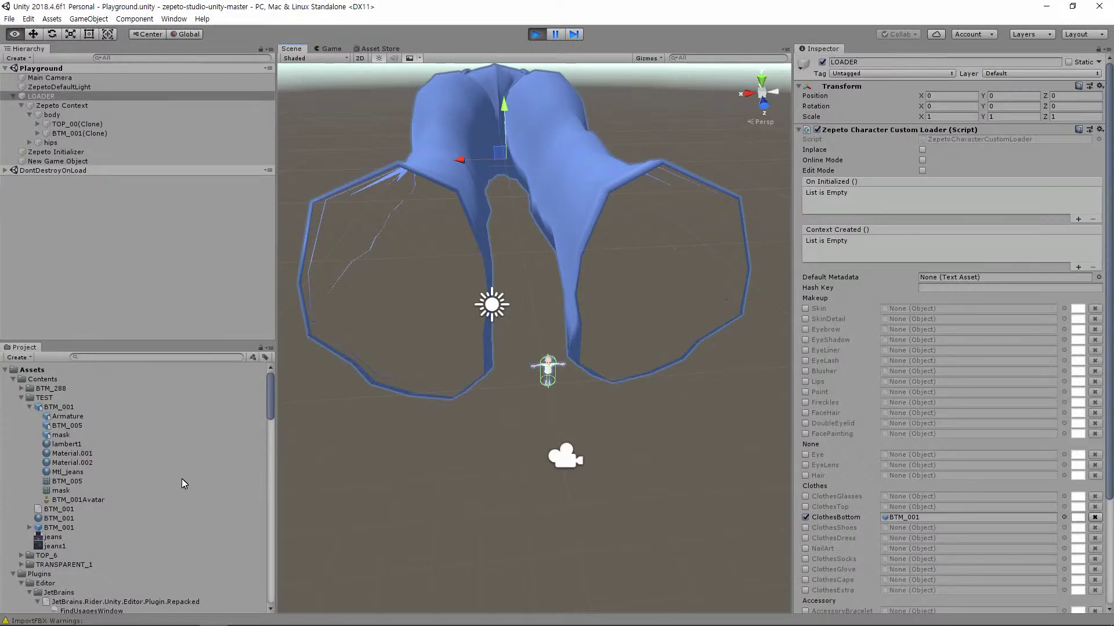
Delete the old BTM_001 prefab from Assets/Contents/TEST and confirm
click(66, 527)
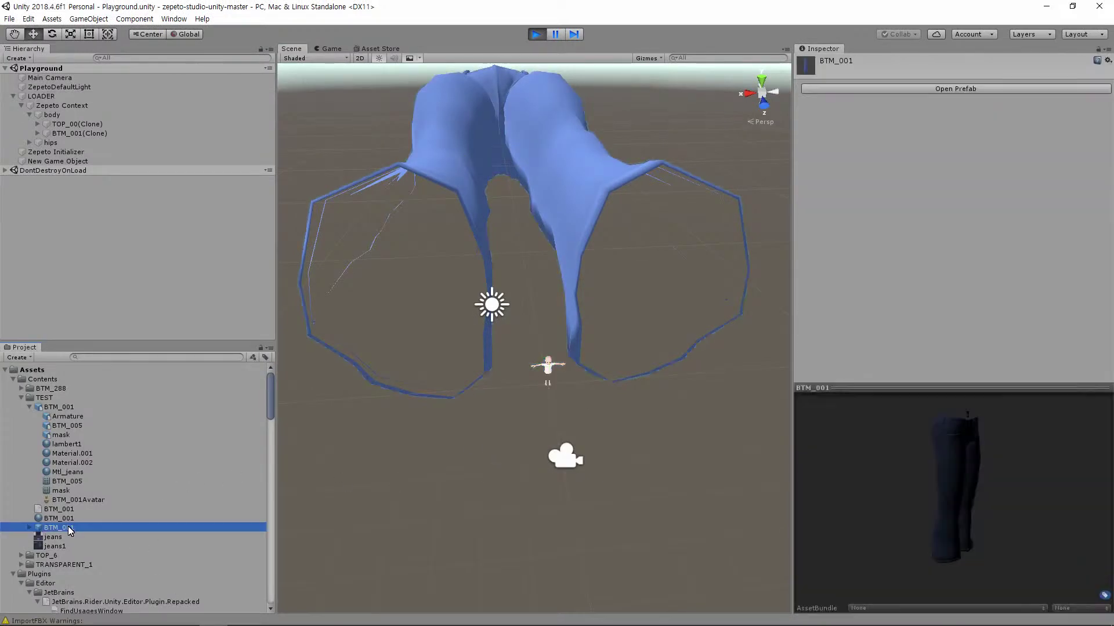
key(Delete)
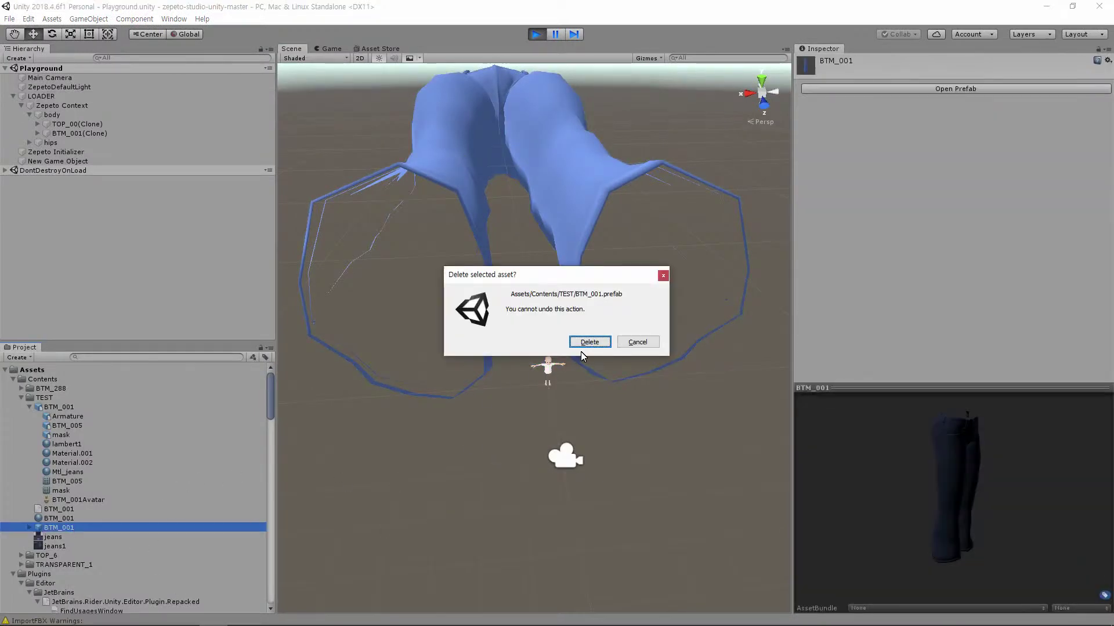
click(584, 344)
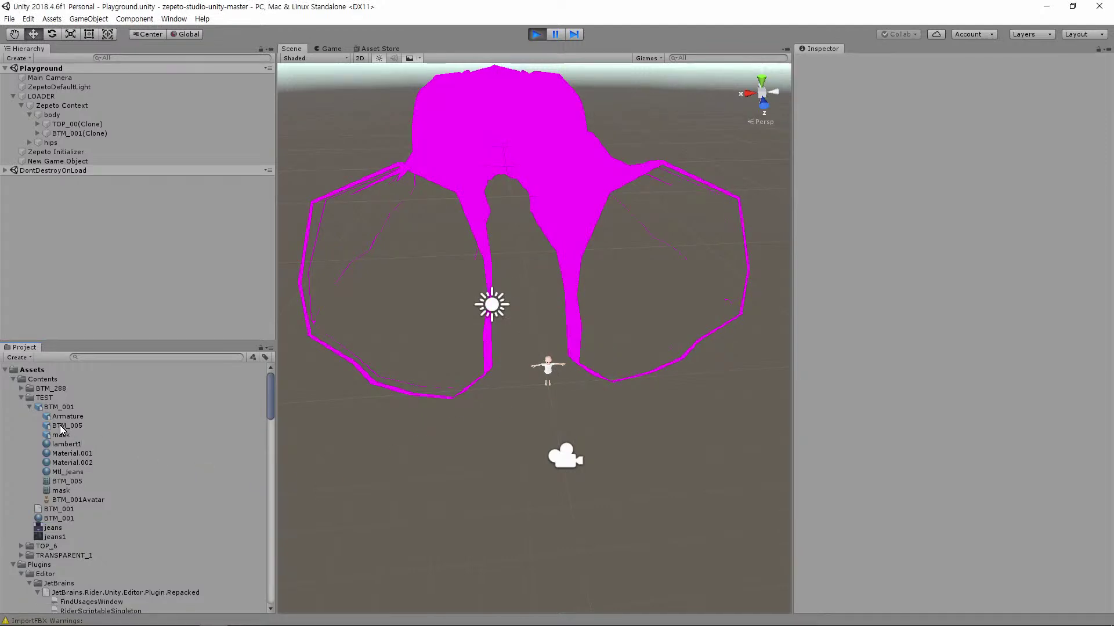
Restart Play mode, select LOADER, tick ClothesBottom and drag BTM_005 onto it
click(64, 426)
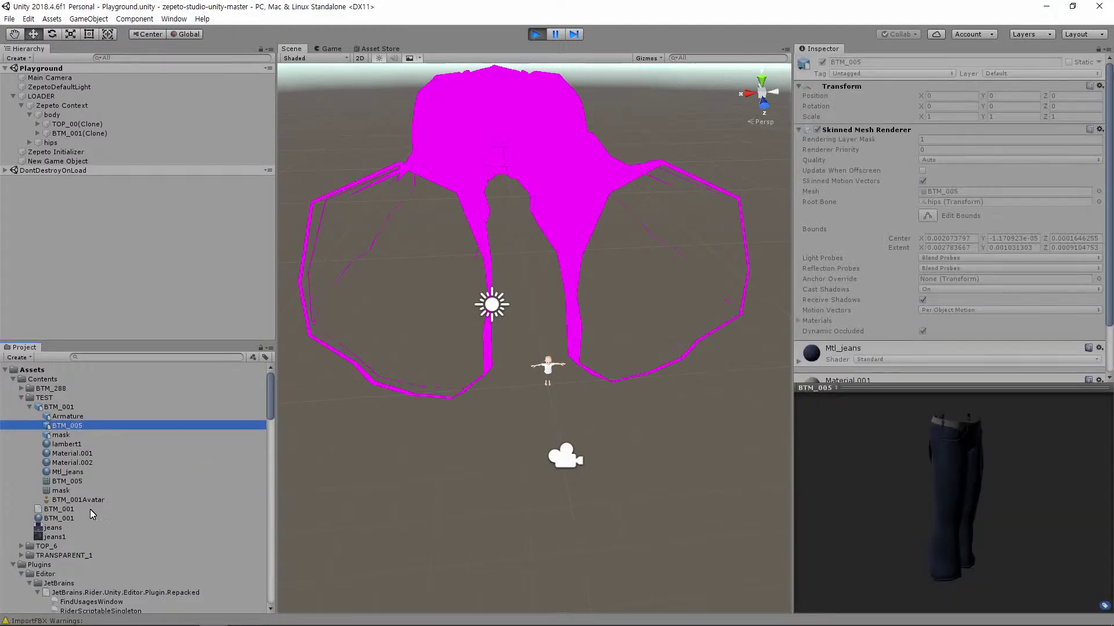
click(536, 35)
click(536, 35)
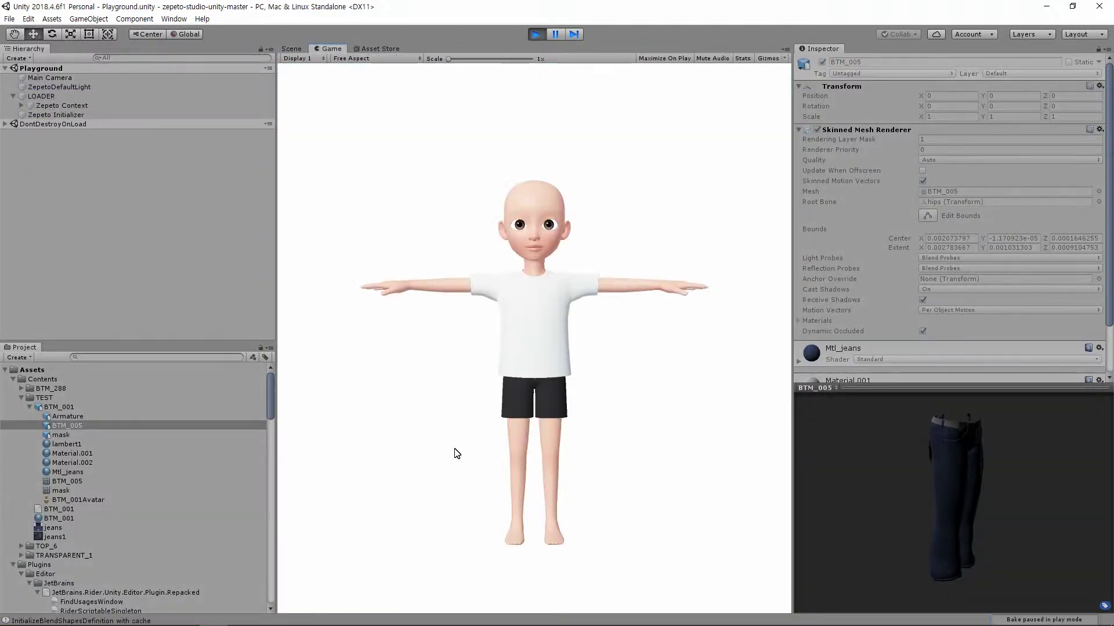
click(63, 96)
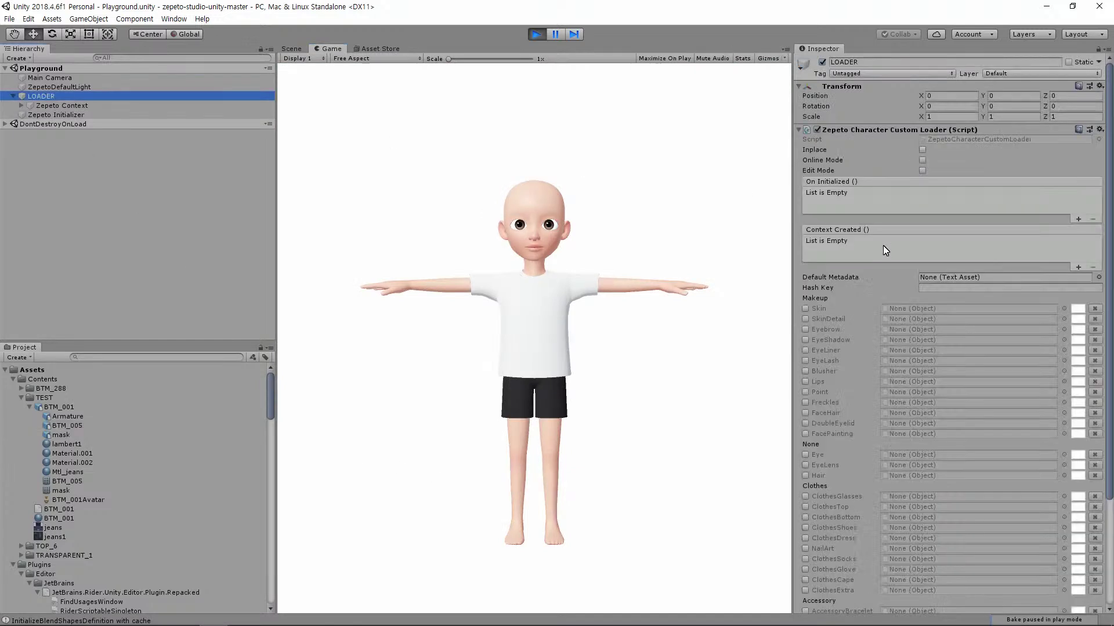
click(805, 517)
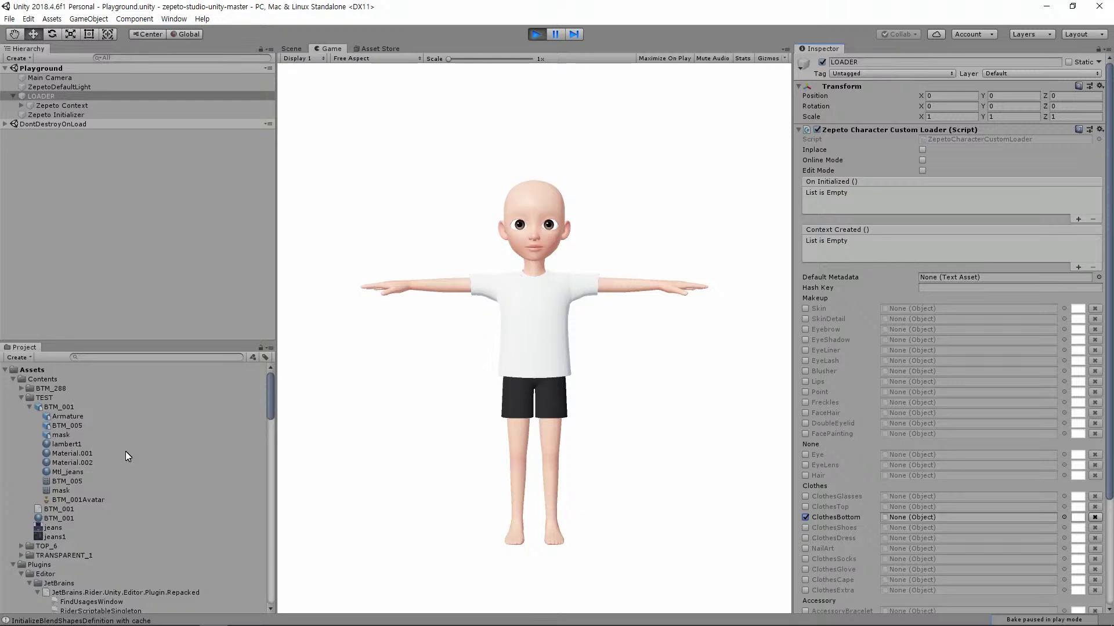
drag(68, 427, 907, 513)
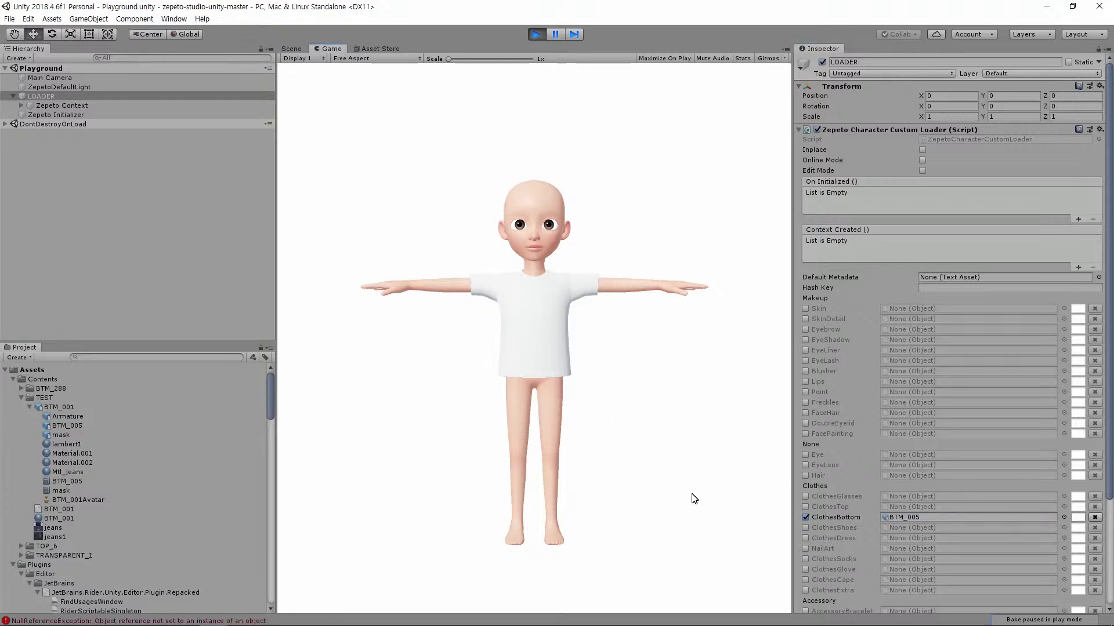
Restart Play mode again and reassign BTM_005 to the enabled ClothesBottom slot
click(534, 34)
click(535, 35)
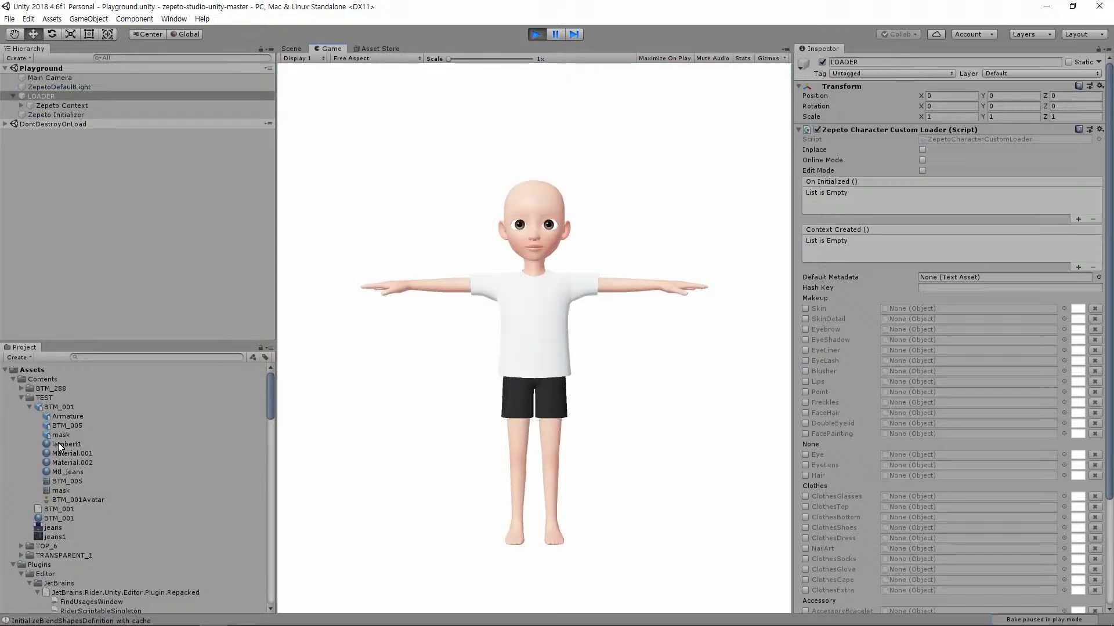
drag(59, 428, 855, 531)
click(813, 517)
drag(57, 429, 907, 520)
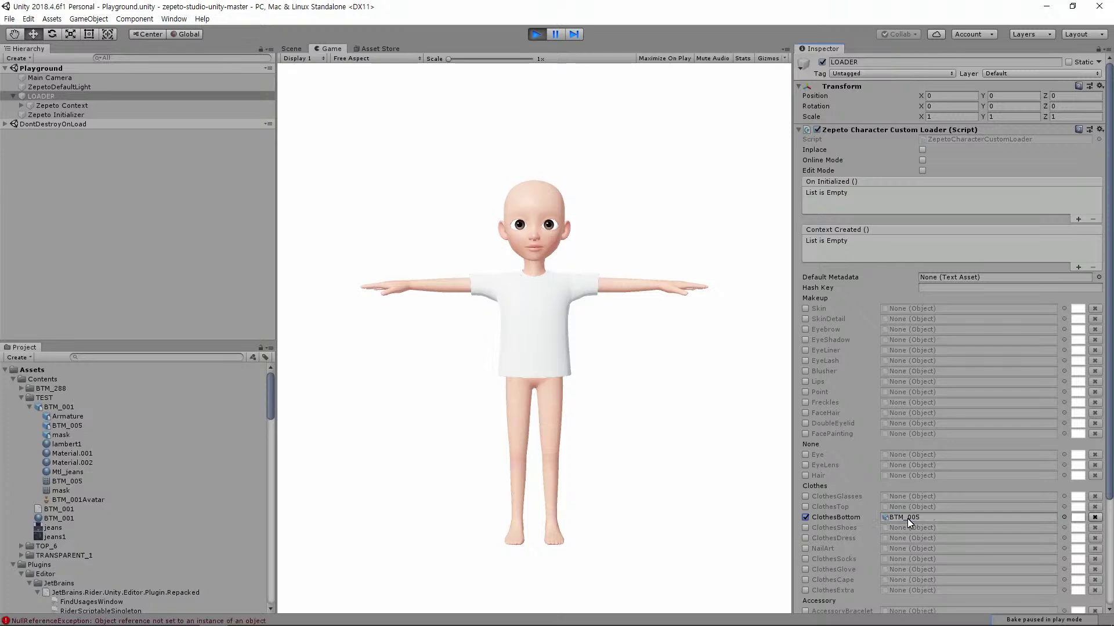
key(alt)
In Blender, test-move the jeans BTM_005 and the armature, cancelling each move
key(alt+Tab)
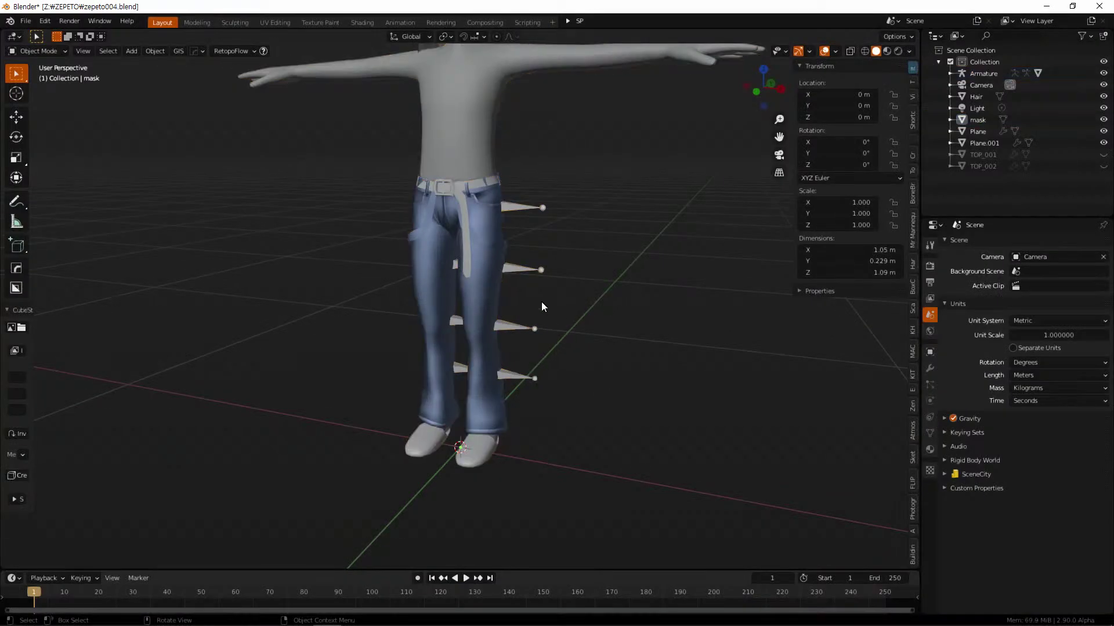
click(499, 266)
key(g)
key(Escape)
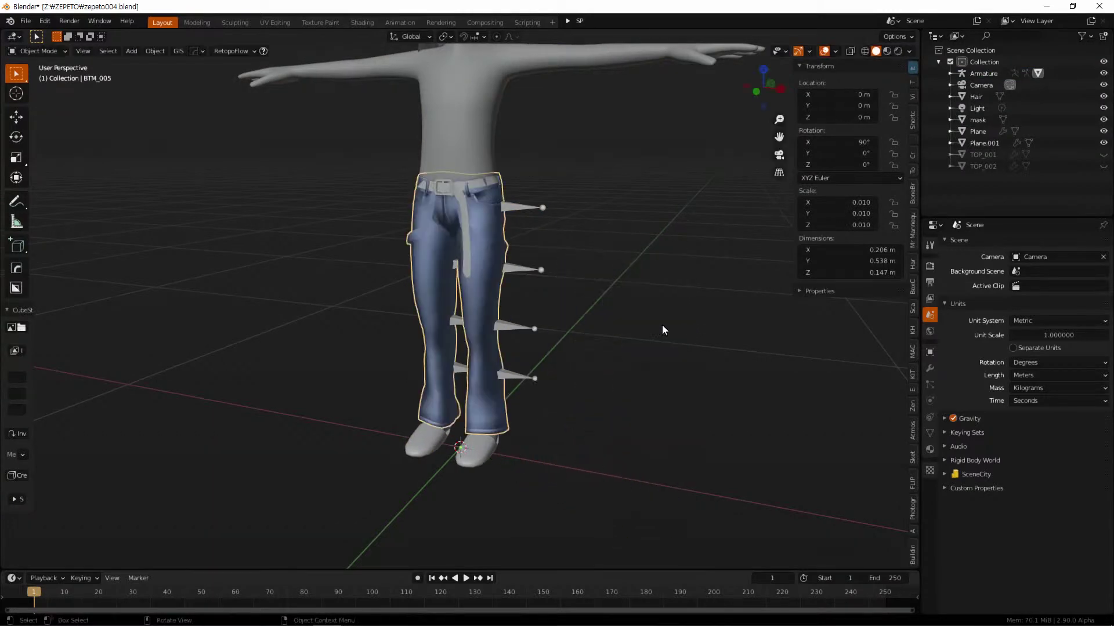
click(525, 270)
key(g)
key(Escape)
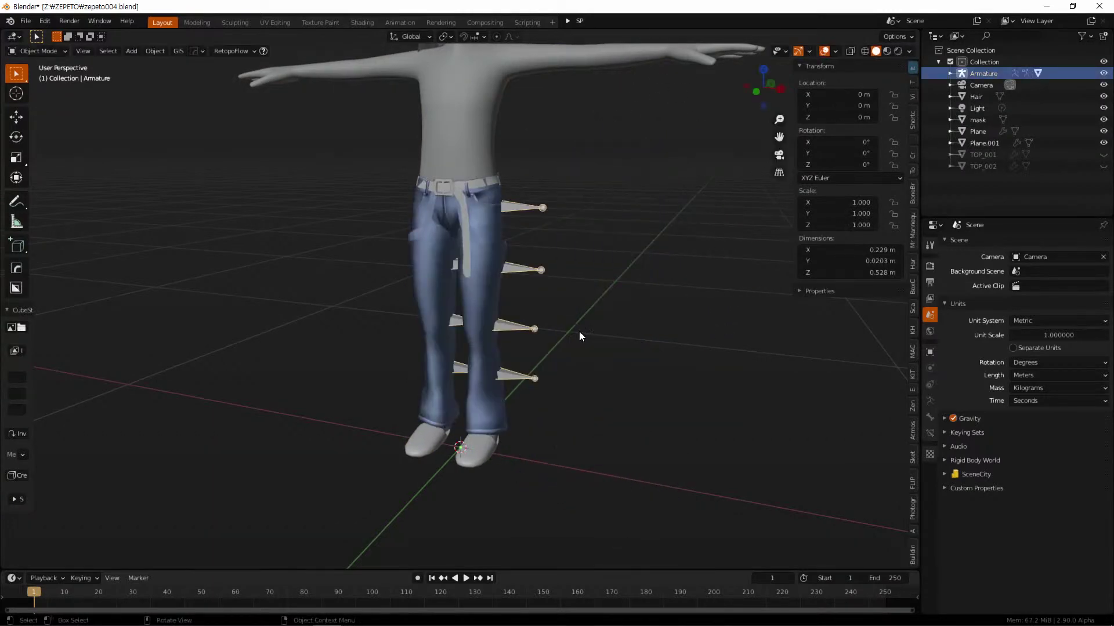
Select the jeans and body mask and export them as FBX over BTM_001.fbx
shift+click(504, 237)
shift+click(485, 134)
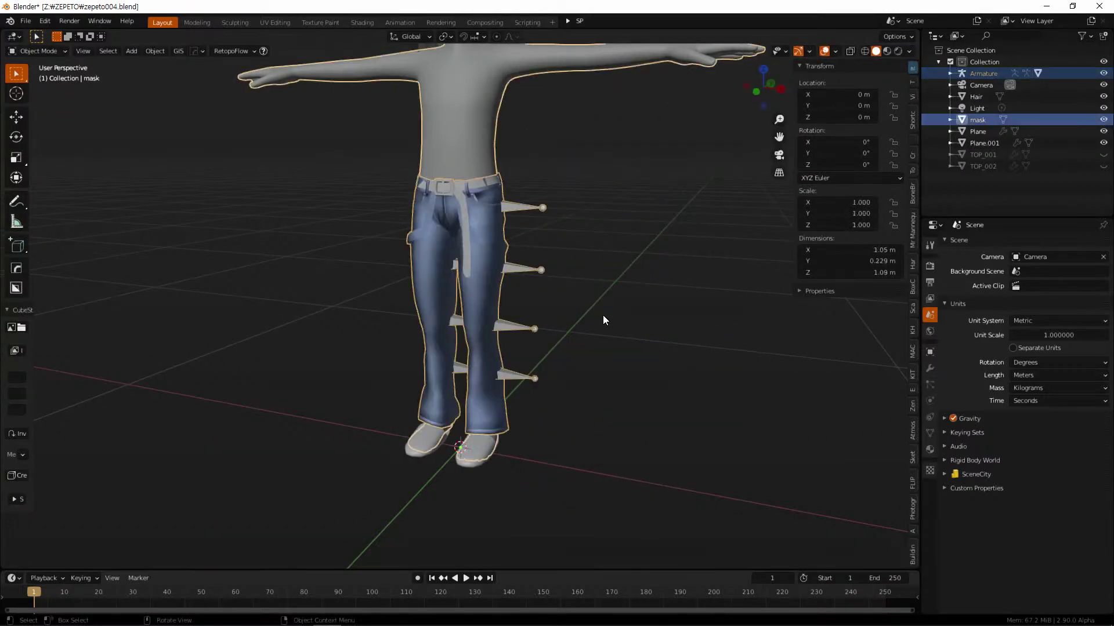
click(25, 22)
mouse_move(63, 189)
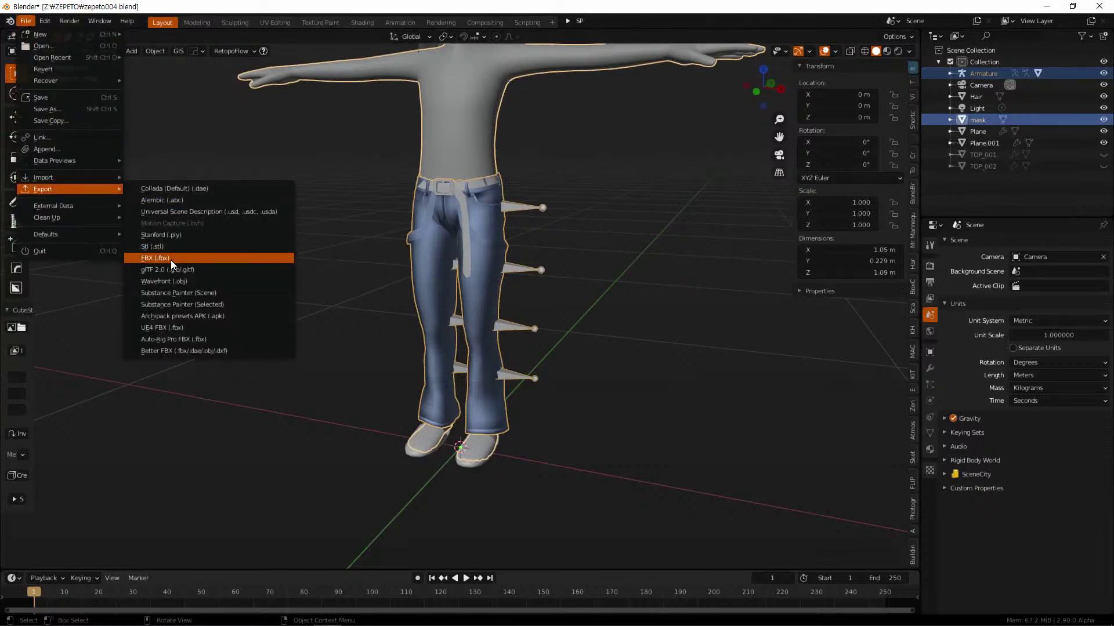
click(170, 259)
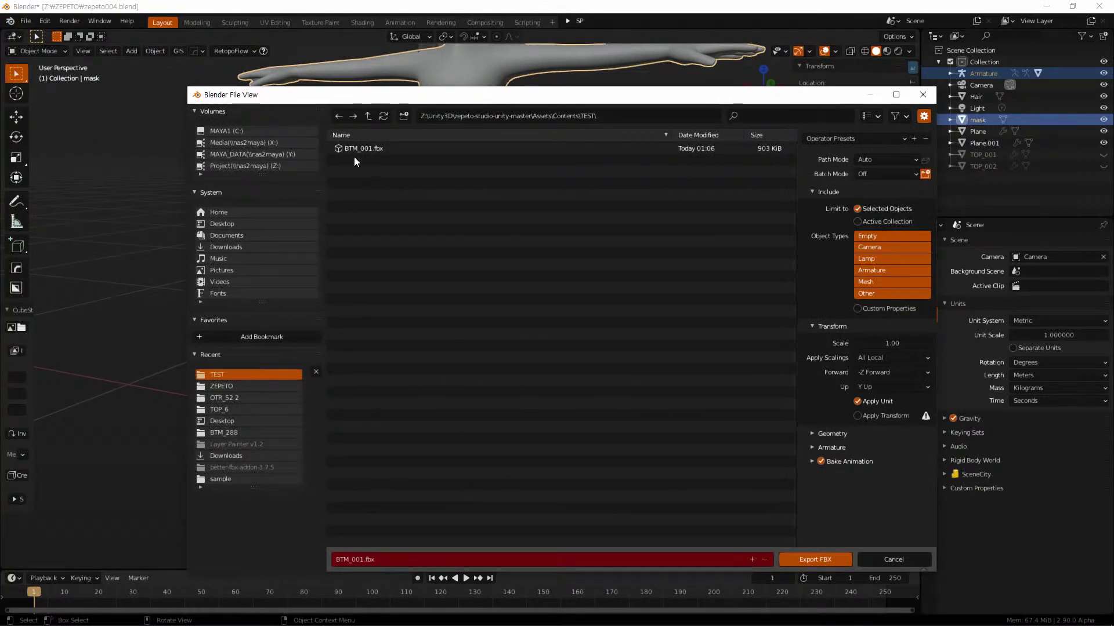
click(350, 149)
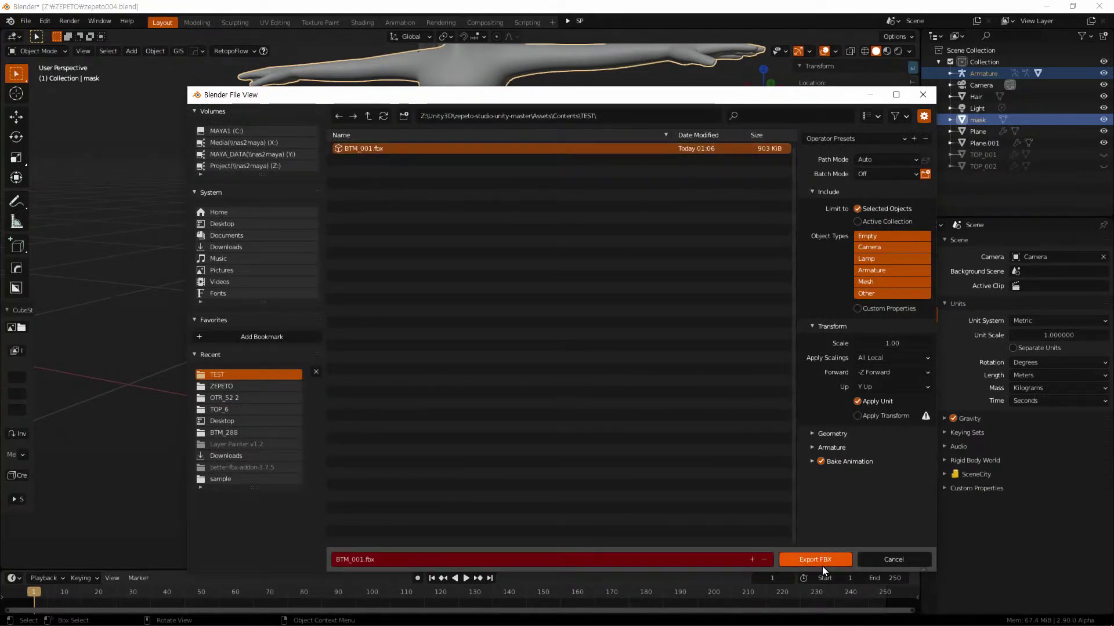
click(810, 556)
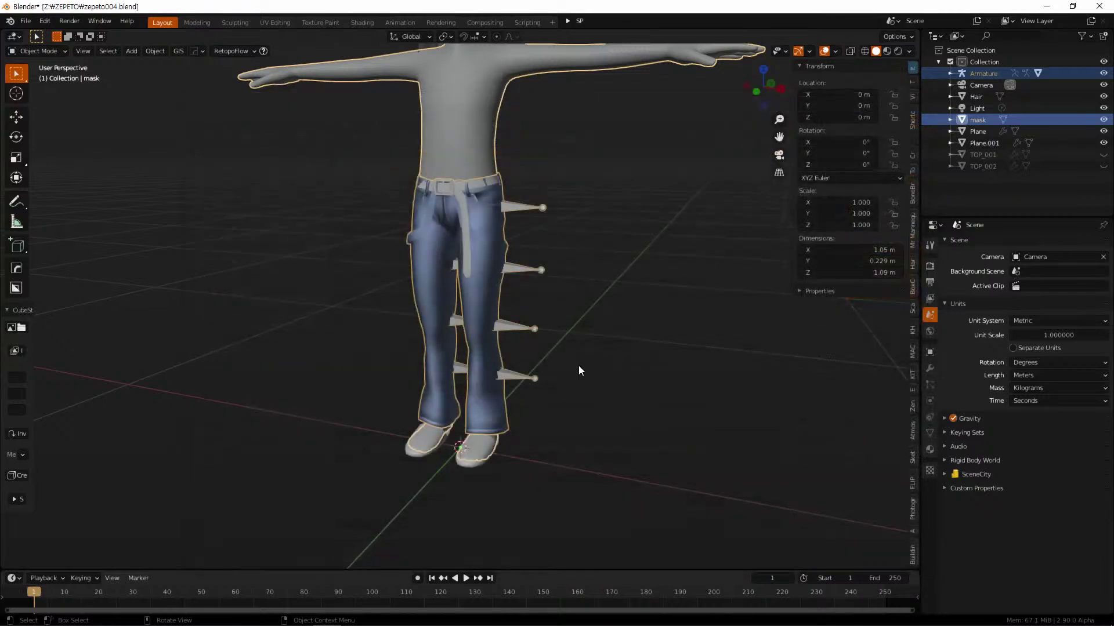
Restart the Unity preview, tick ClothesBottom and drag BTM_005 onto it
key(alt+Tab)
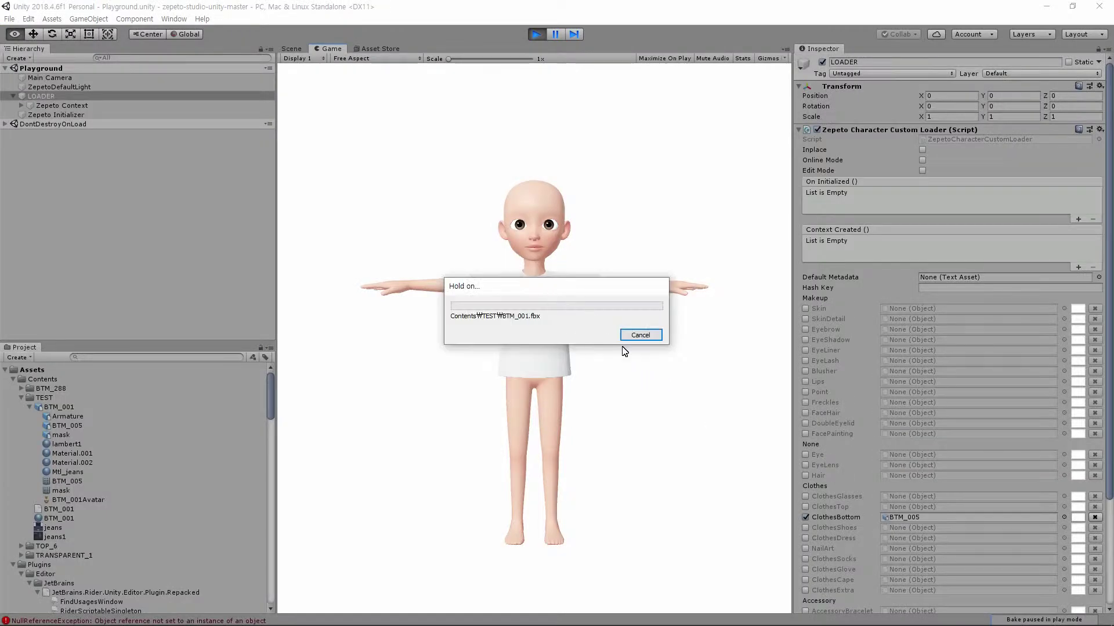
click(537, 34)
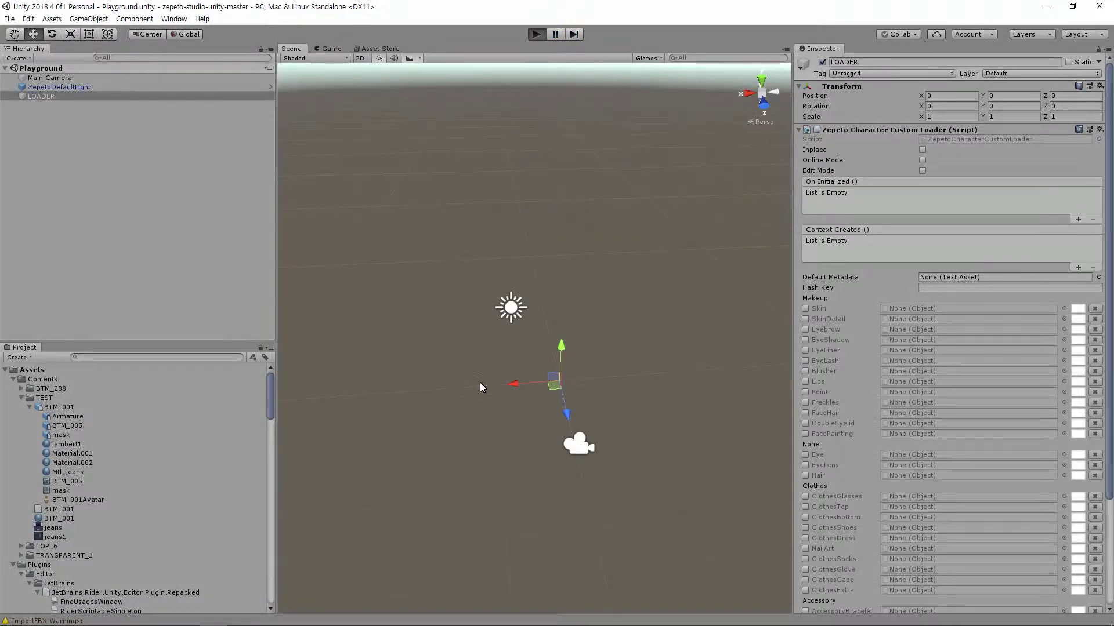
key(ctrl+p)
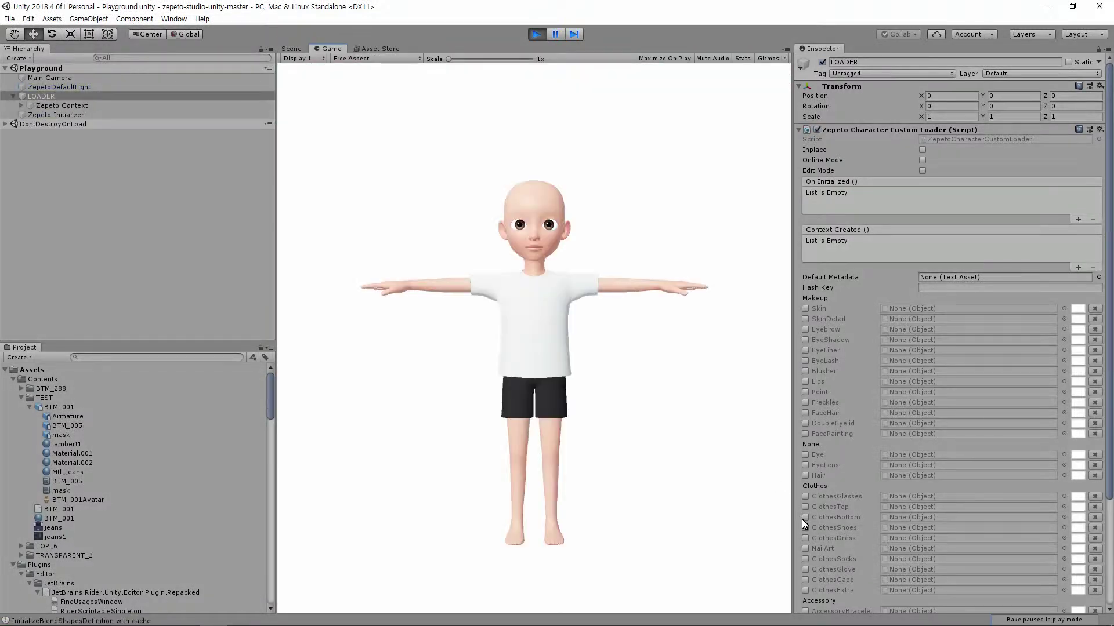
click(805, 518)
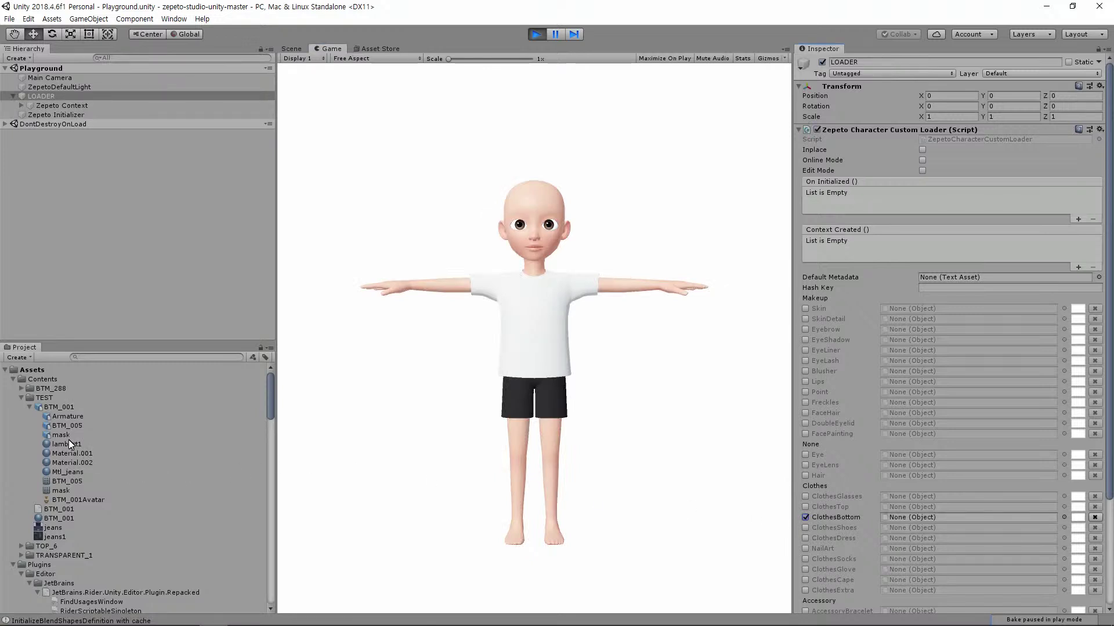
drag(58, 427, 910, 517)
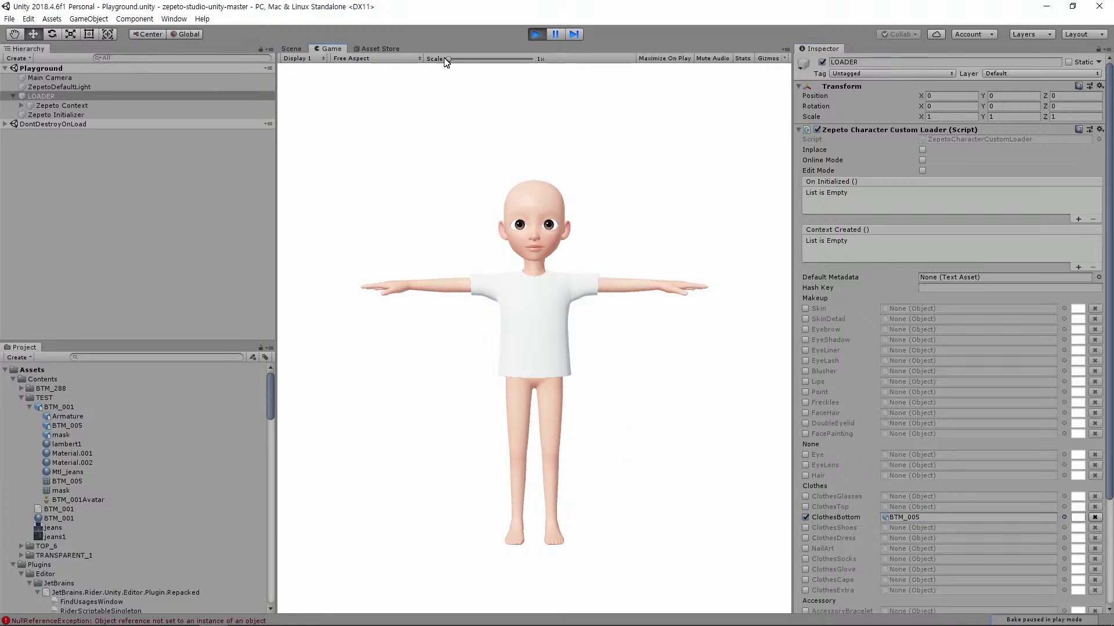
Frame and inspect the character in the Scene view
click(292, 48)
alt+drag(594, 383, 598, 406)
key(f)
scroll(540, 396, up, 3)
alt+drag(582, 406, 621, 490)
key(alt+Tab)
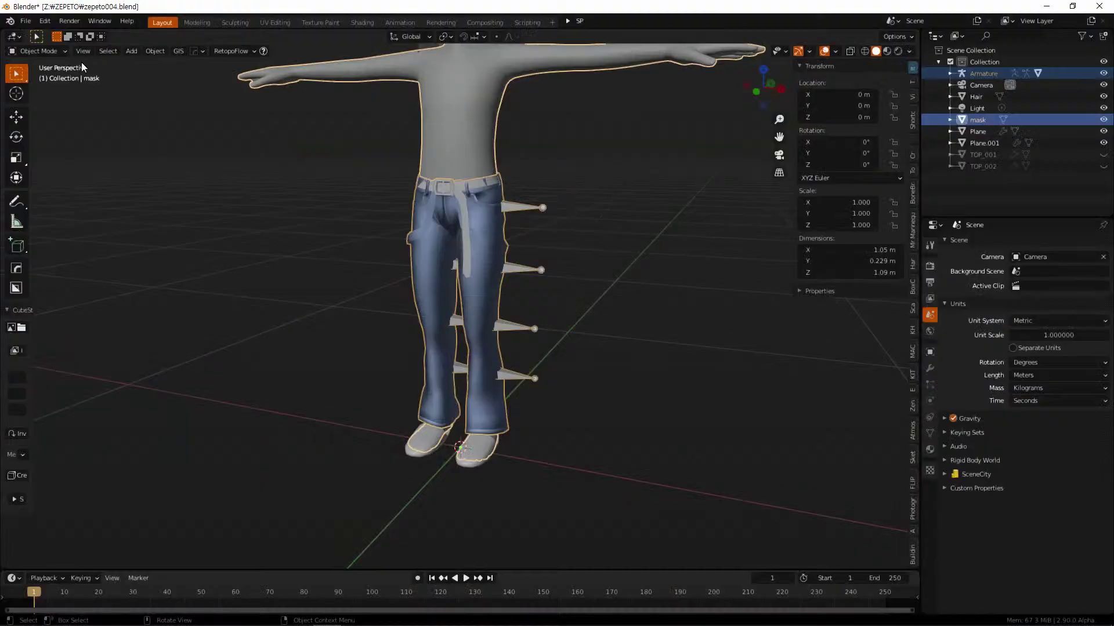
Open recent file zepeto004_1.blend, choosing Don't Save for zepeto004, and clear the selection
click(26, 20)
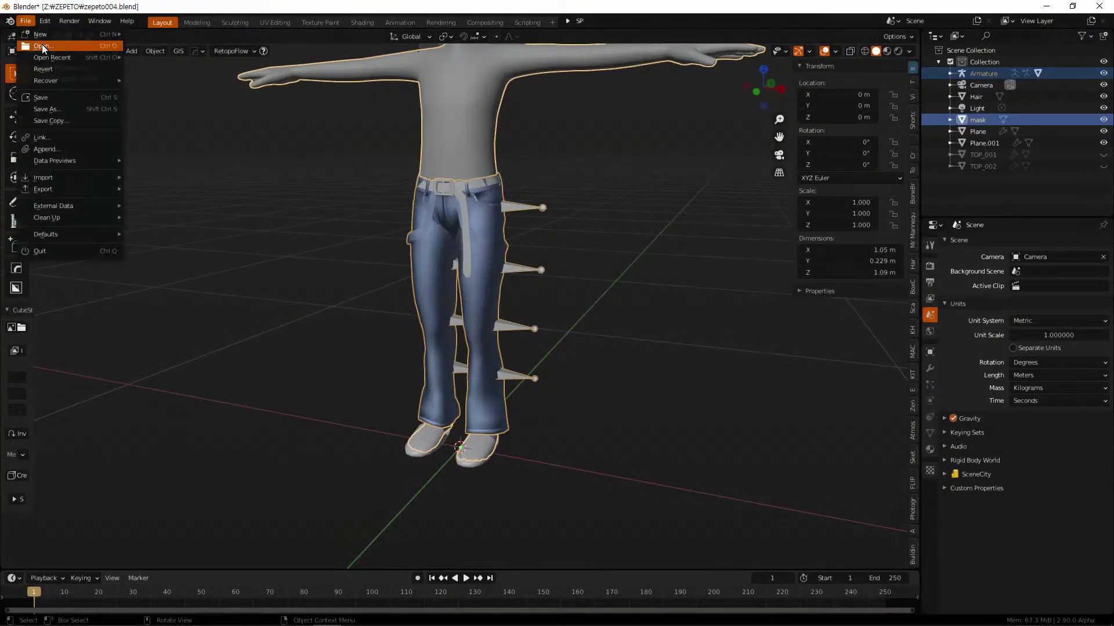
mouse_move(70, 60)
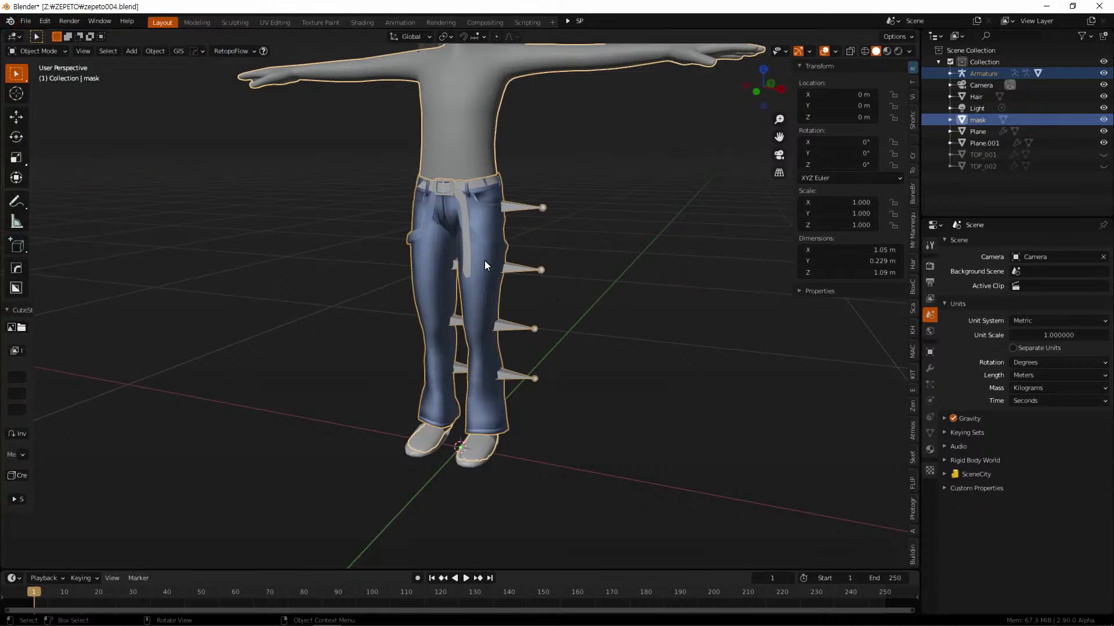
click(25, 20)
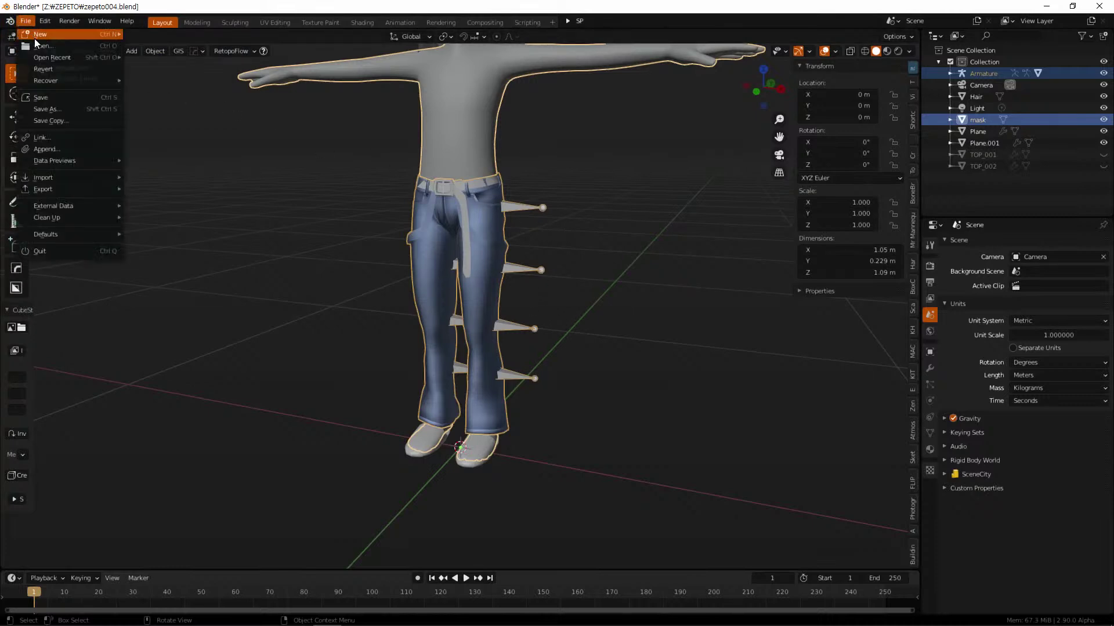
mouse_move(94, 85)
mouse_move(92, 58)
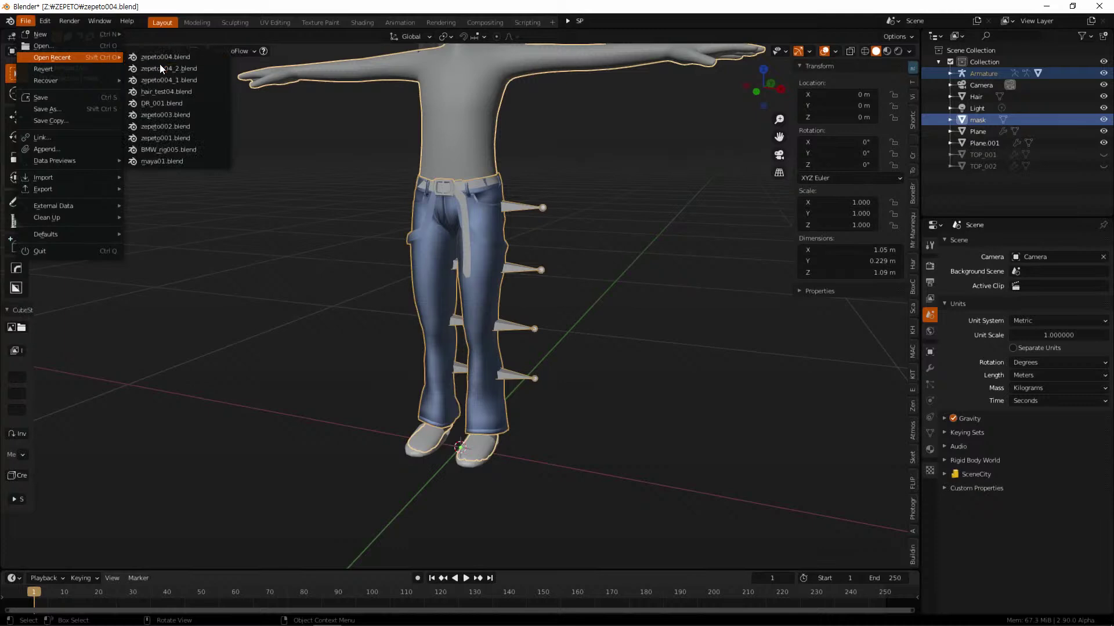
click(189, 81)
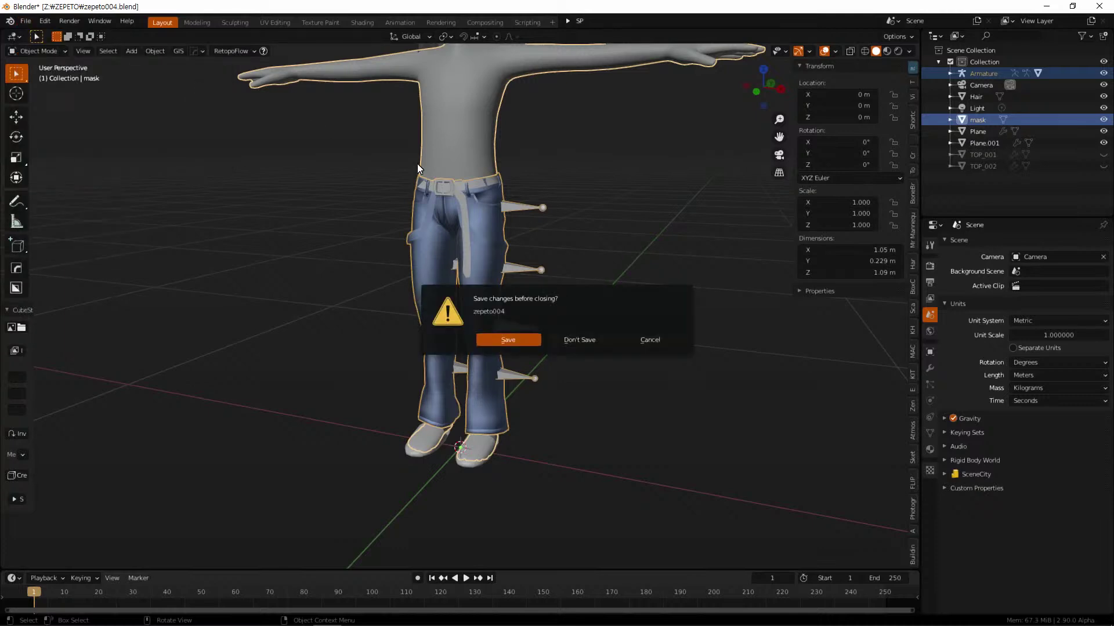
click(581, 341)
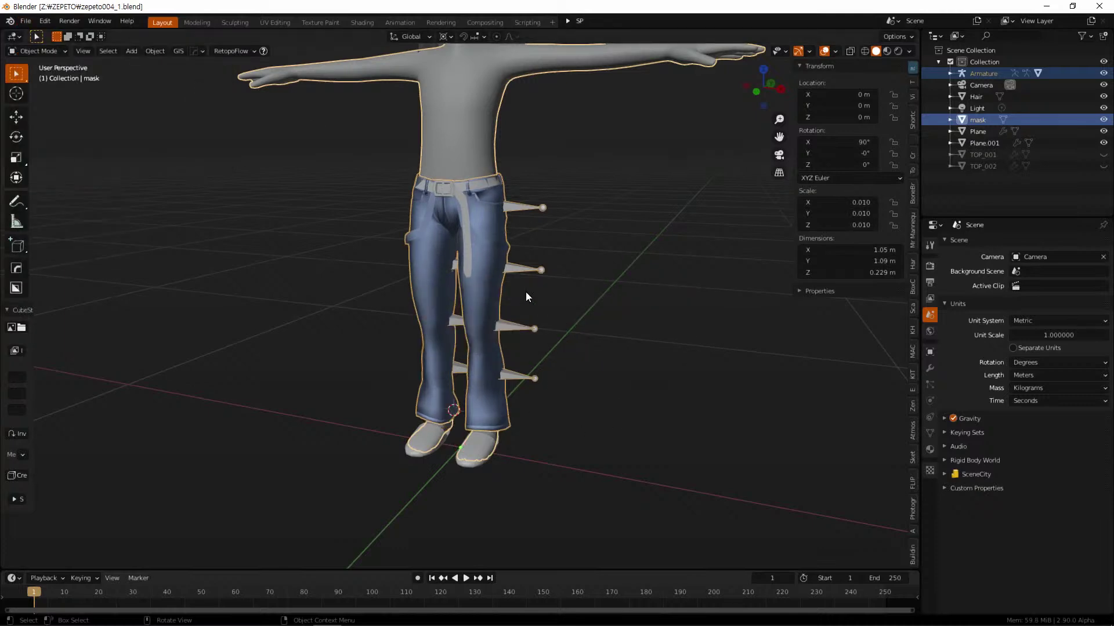
click(552, 249)
click(508, 242)
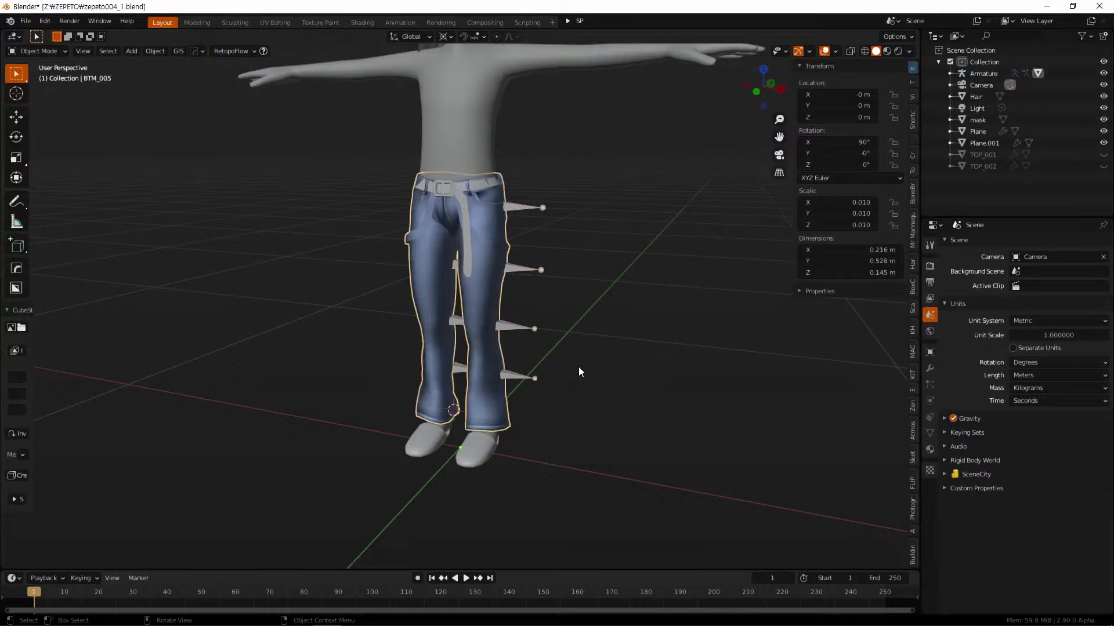
click(526, 207)
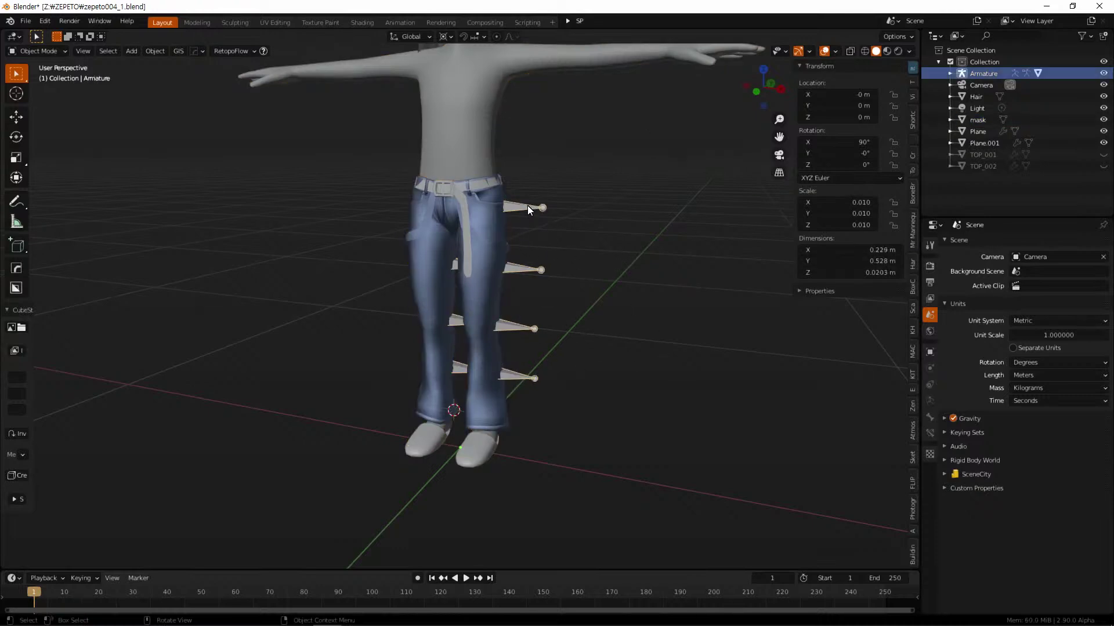
click(493, 218)
shift+click(484, 134)
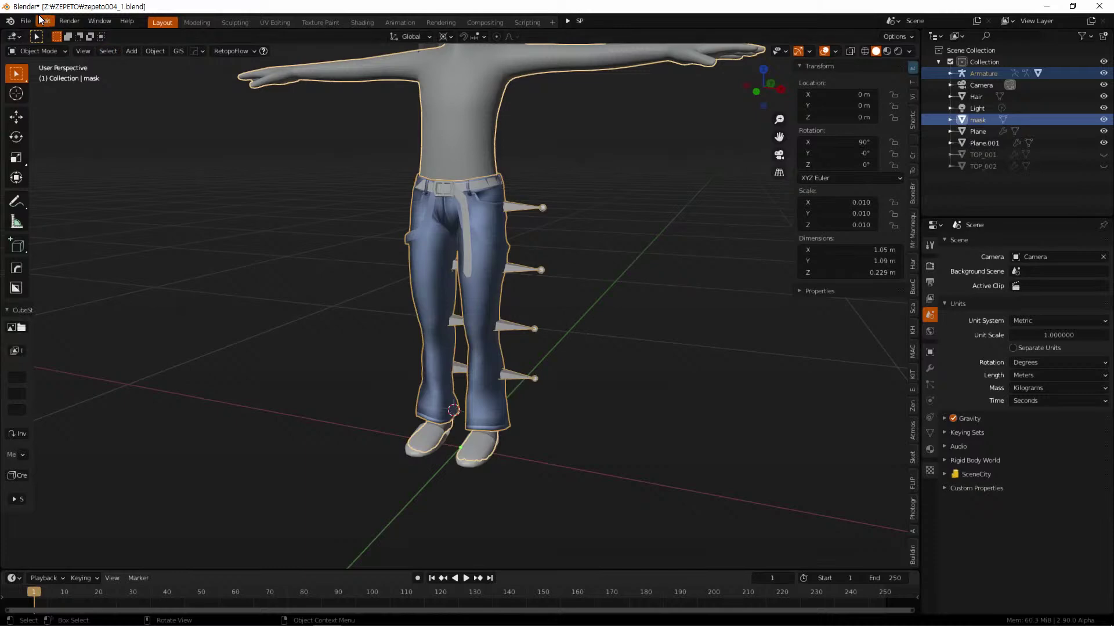
click(23, 24)
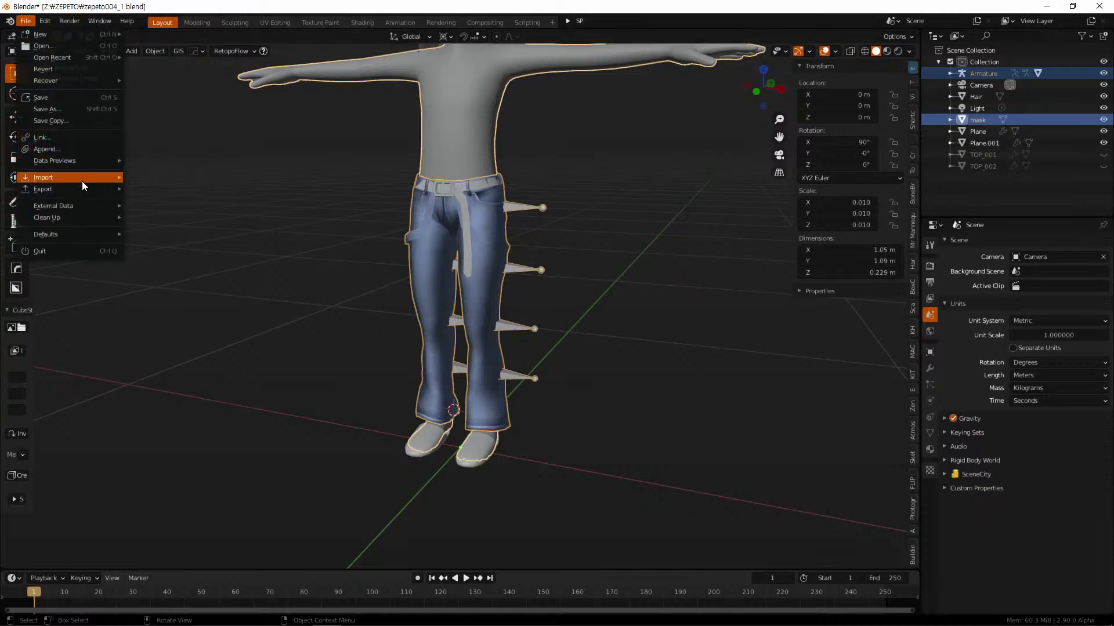
mouse_move(83, 195)
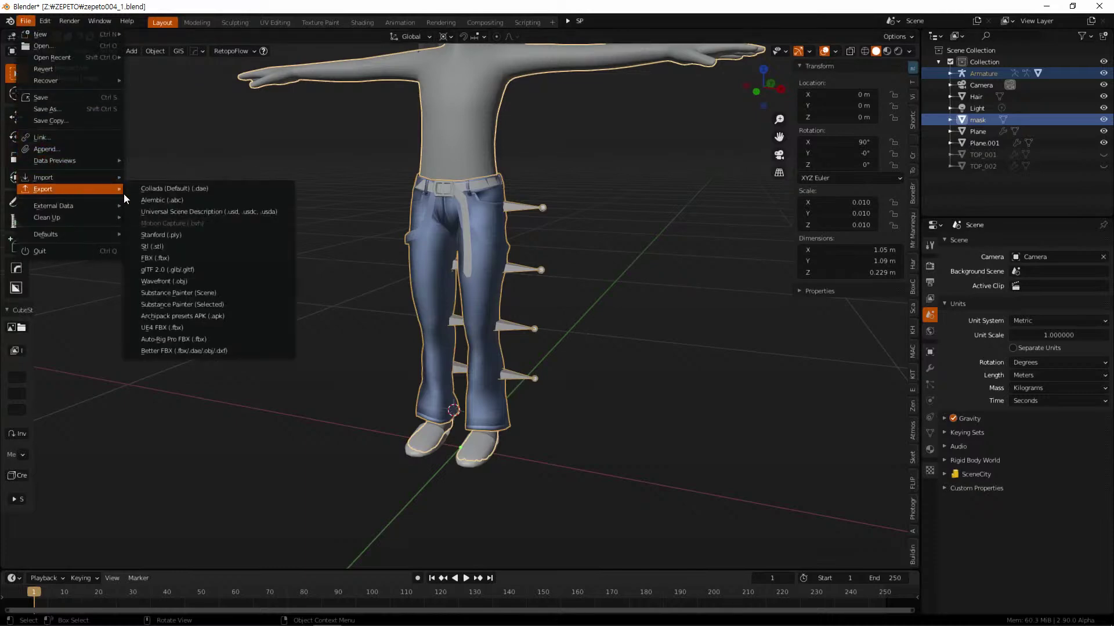
click(196, 259)
click(353, 172)
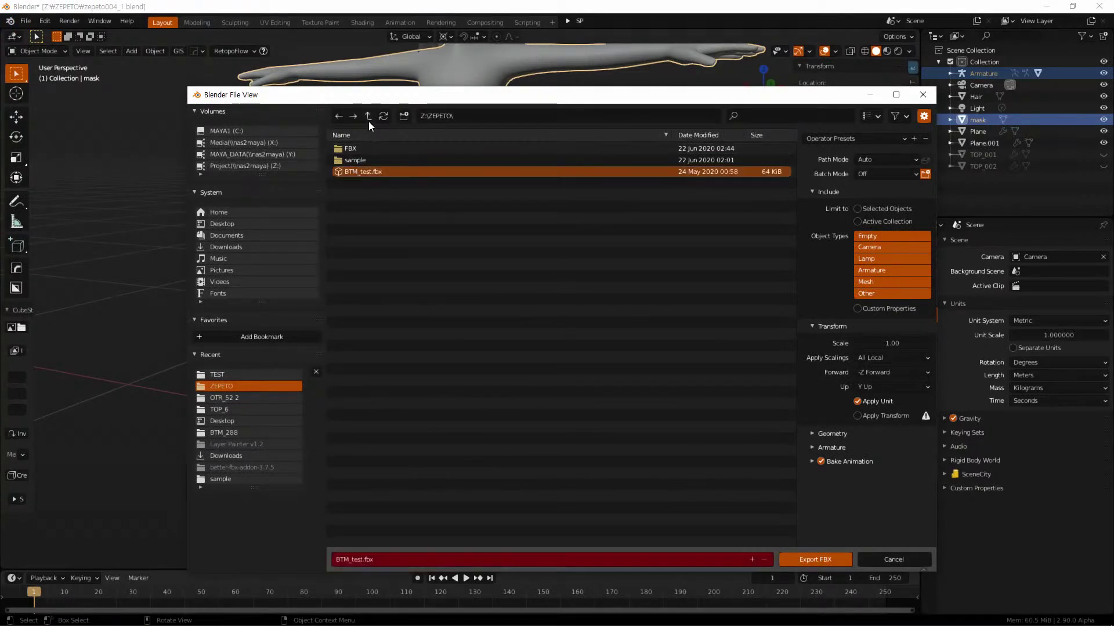
click(368, 120)
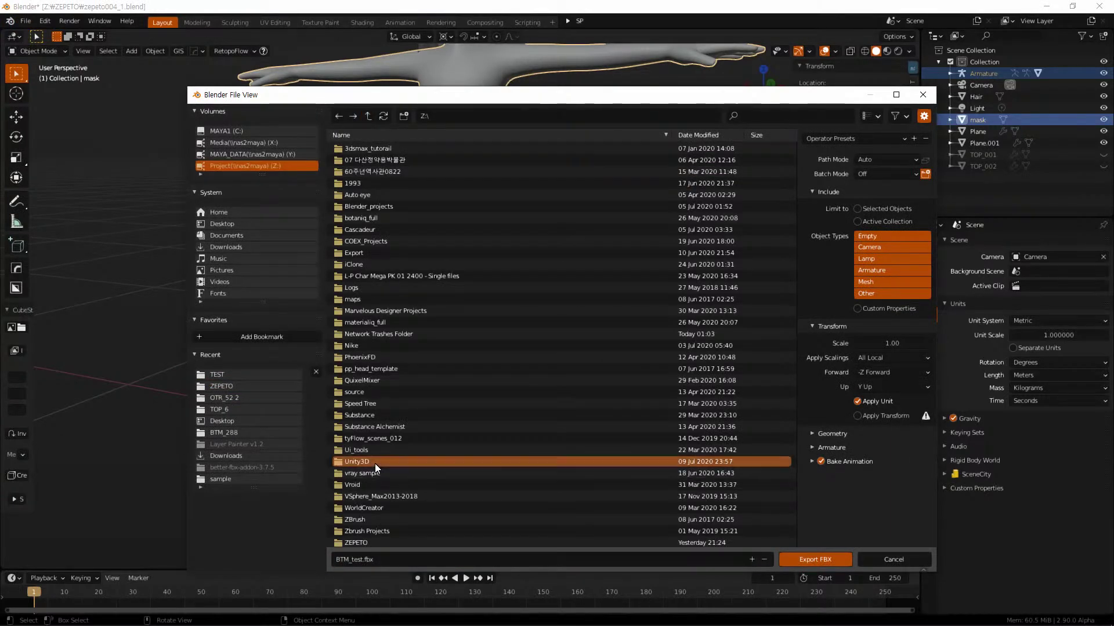
double_click(375, 464)
double_click(368, 145)
double_click(364, 147)
double_click(364, 148)
double_click(357, 158)
click(360, 148)
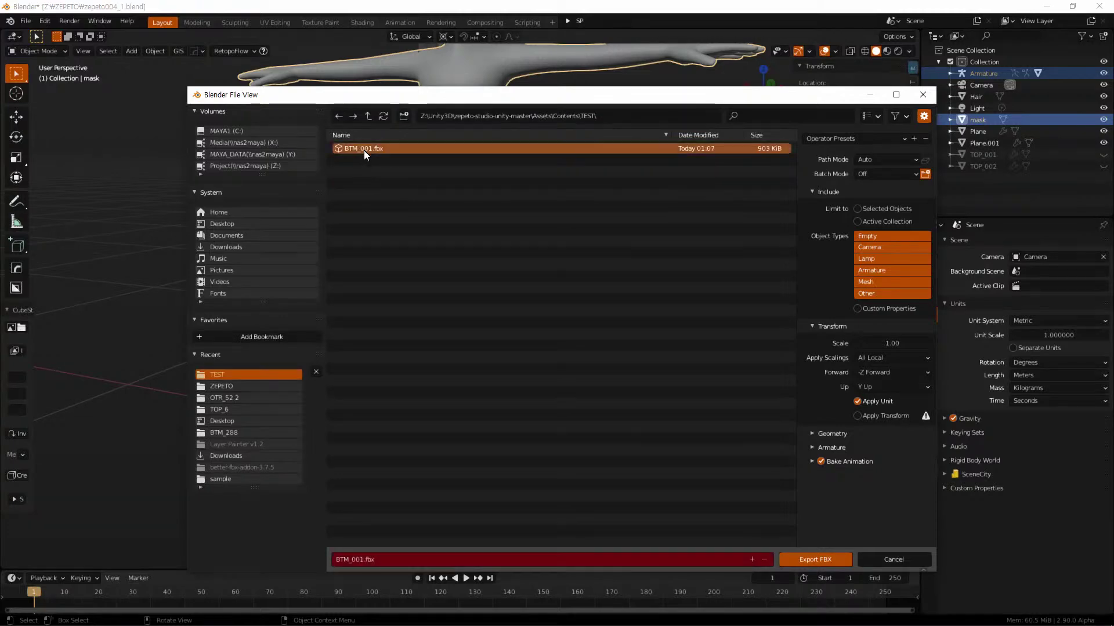
click(832, 557)
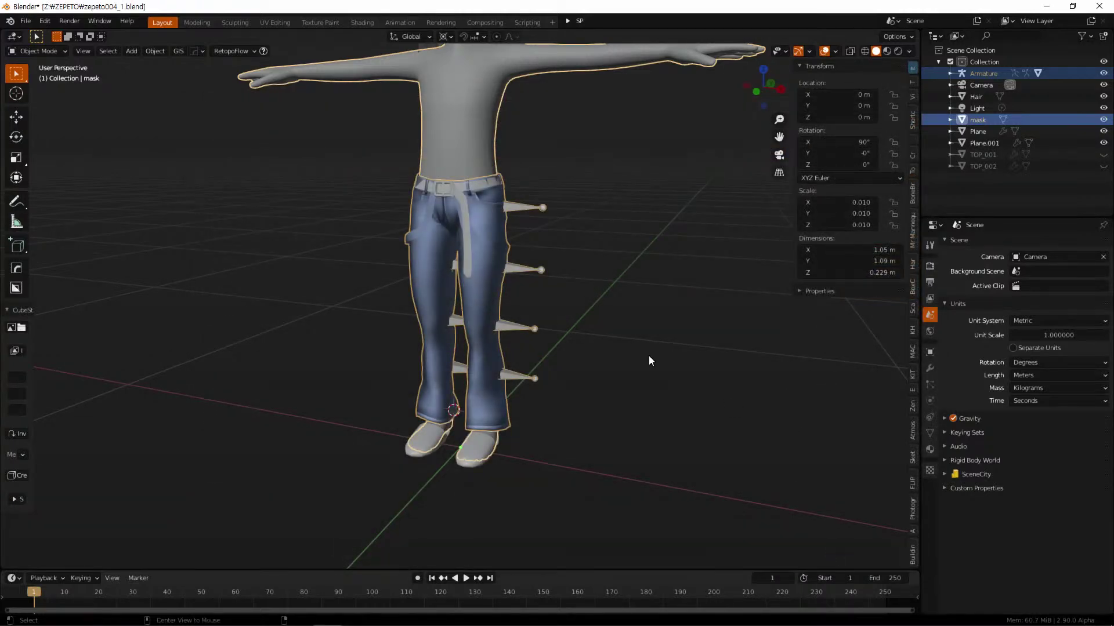
key(alt+Tab)
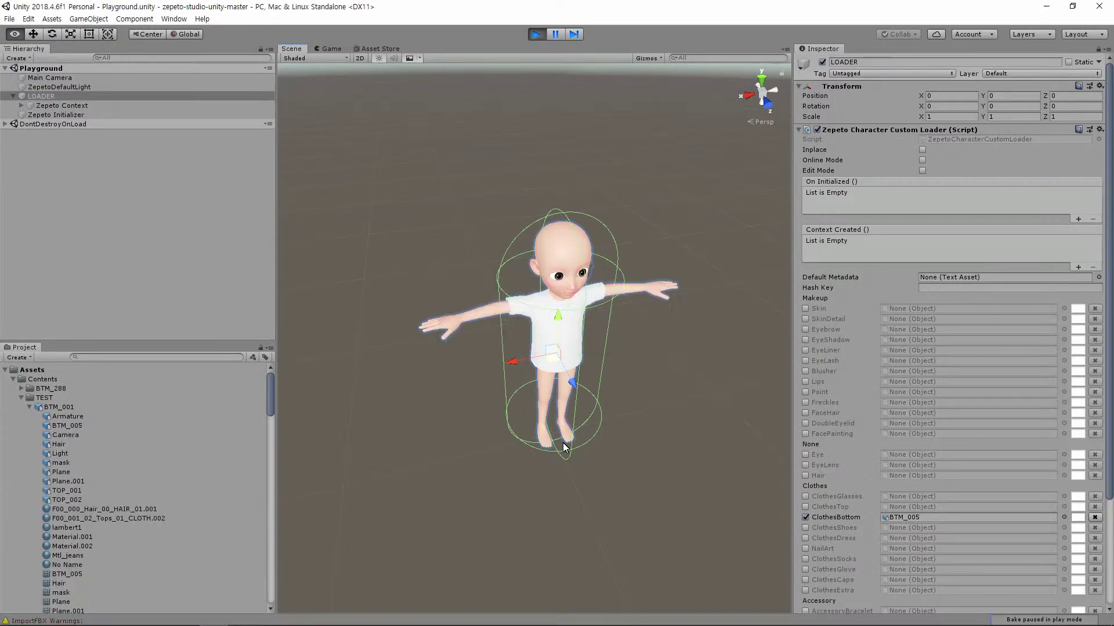
key(alt+Tab)
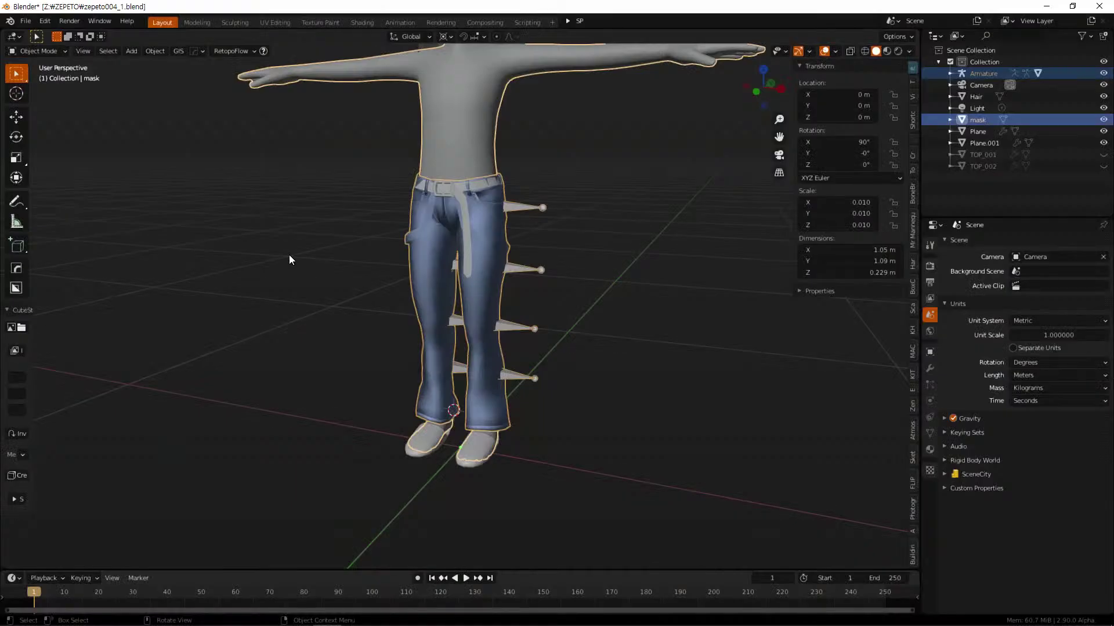
Export FBX with Limit to Selected Objects ticked, overwriting BTM_001.fbx in TEST
click(26, 21)
mouse_move(99, 189)
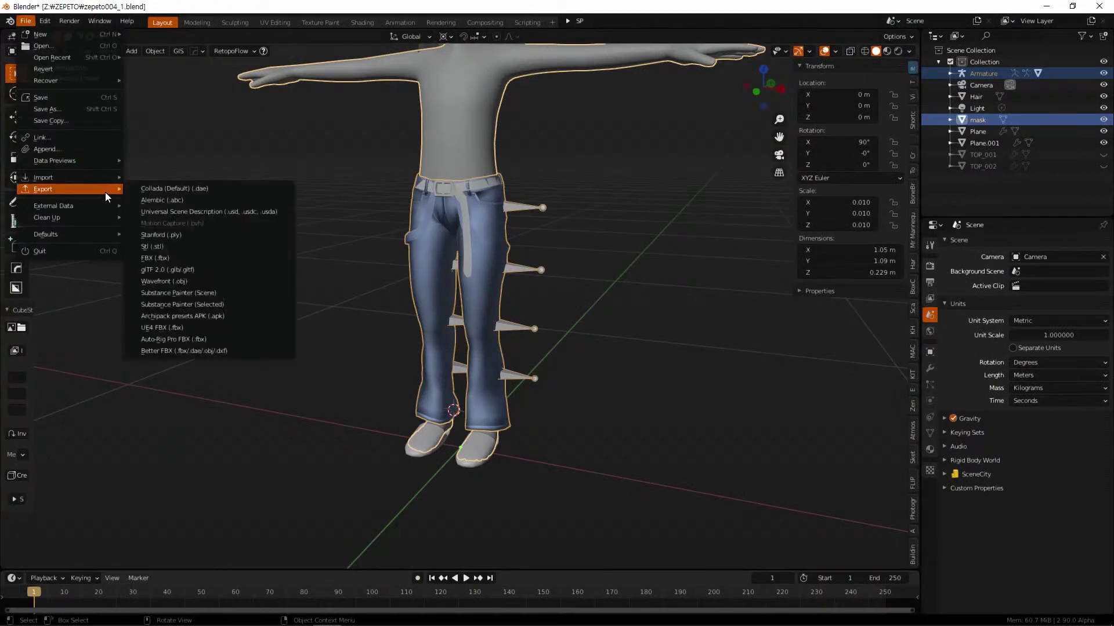
click(190, 258)
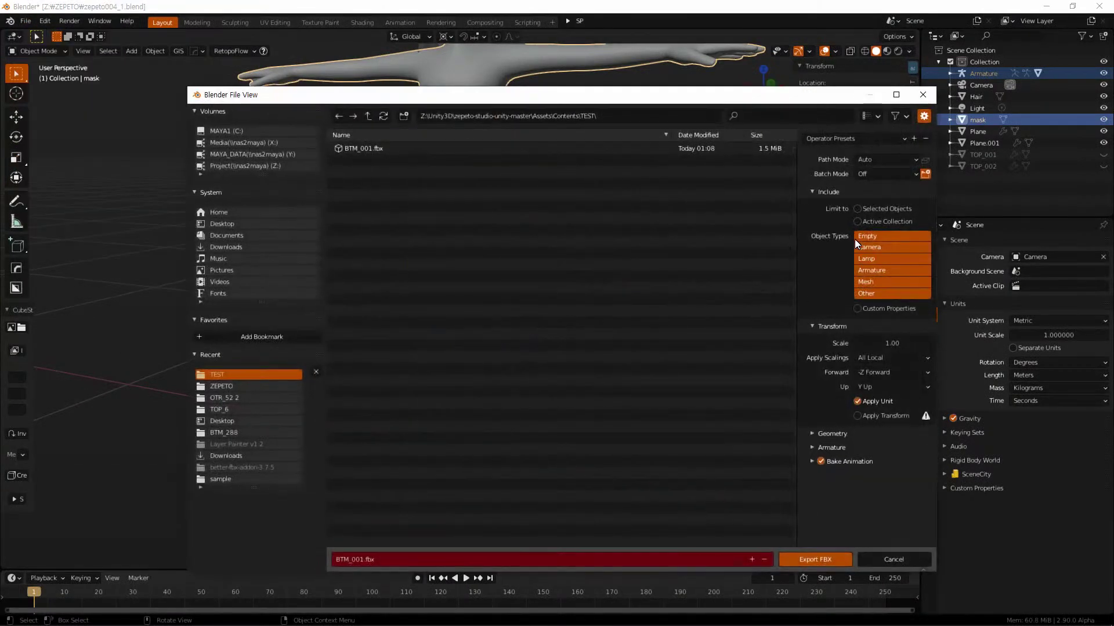
click(858, 210)
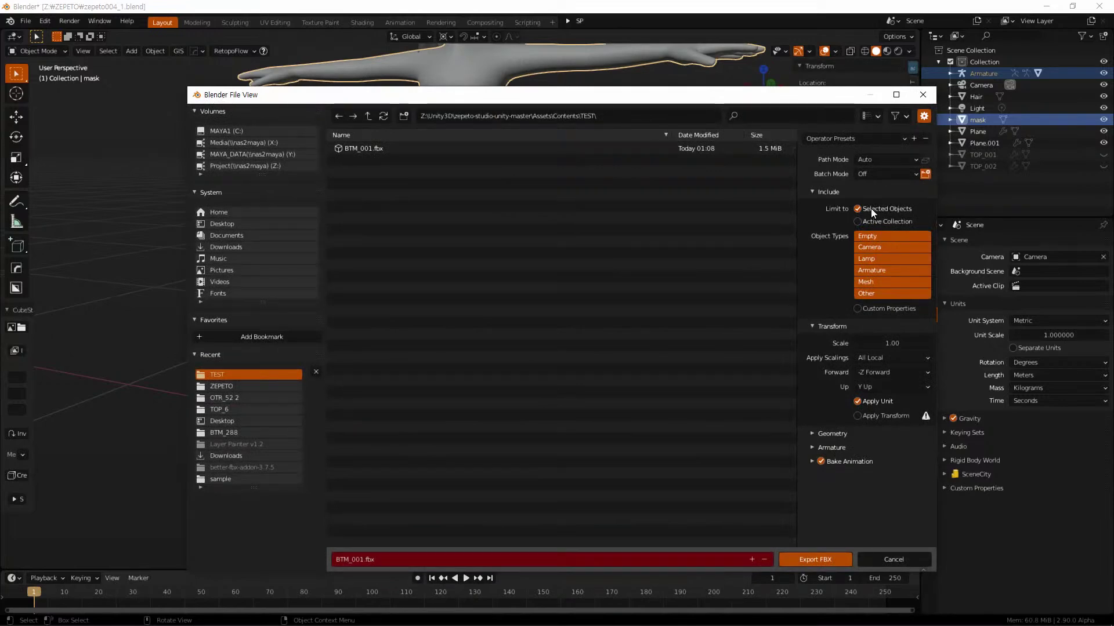
click(370, 148)
click(826, 558)
key(alt+Tab)
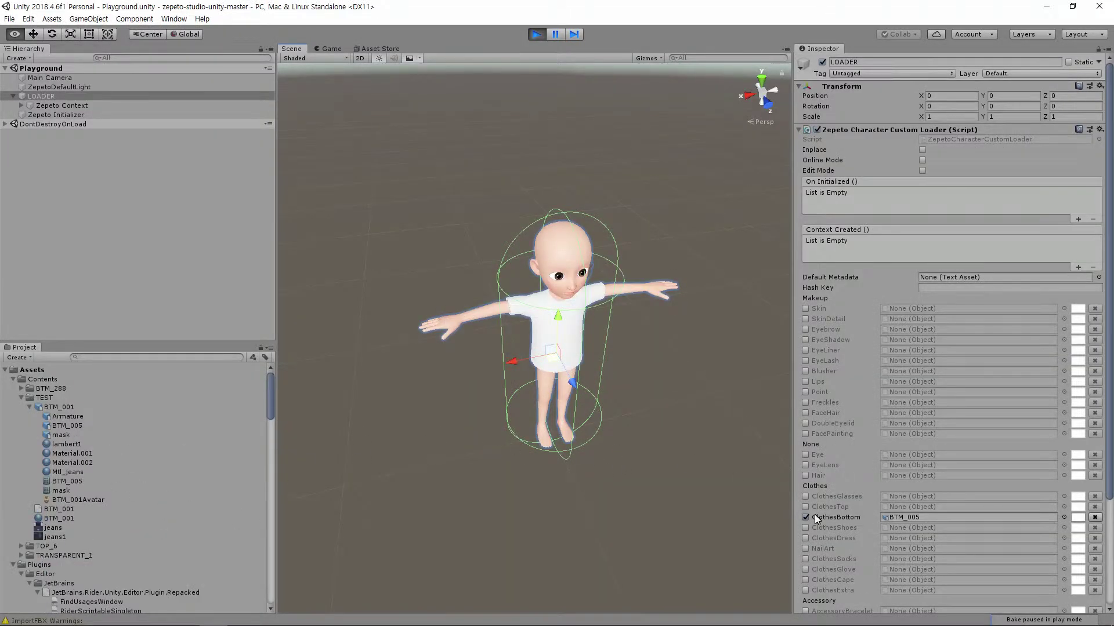
Drop BTM_005 on ClothesBottom, then reopen the zepeto-studio-unity-master project from the launcher
drag(66, 427, 920, 520)
click(700, 478)
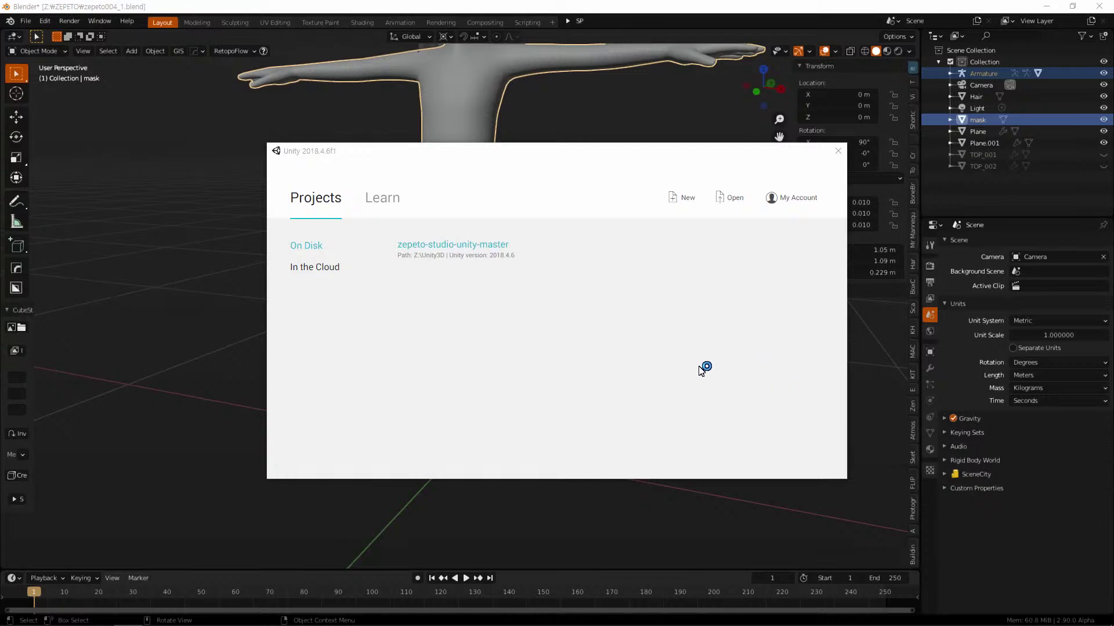
click(486, 248)
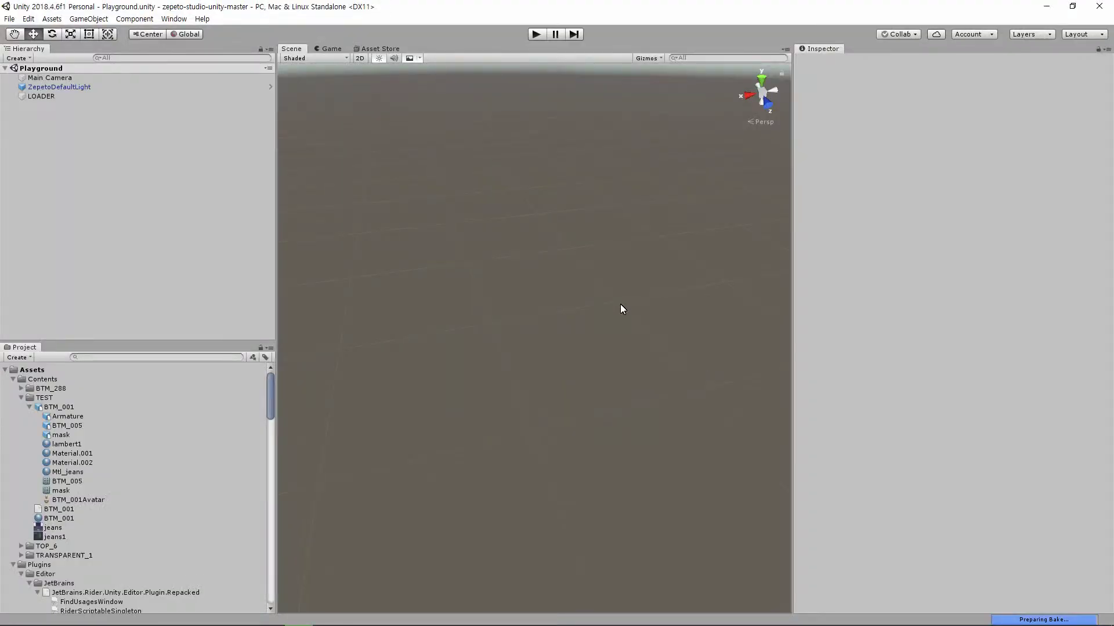
Play the Playground scene, select LOADER and assign BTM_005 to the ticked ClothesBottom slot
click(535, 34)
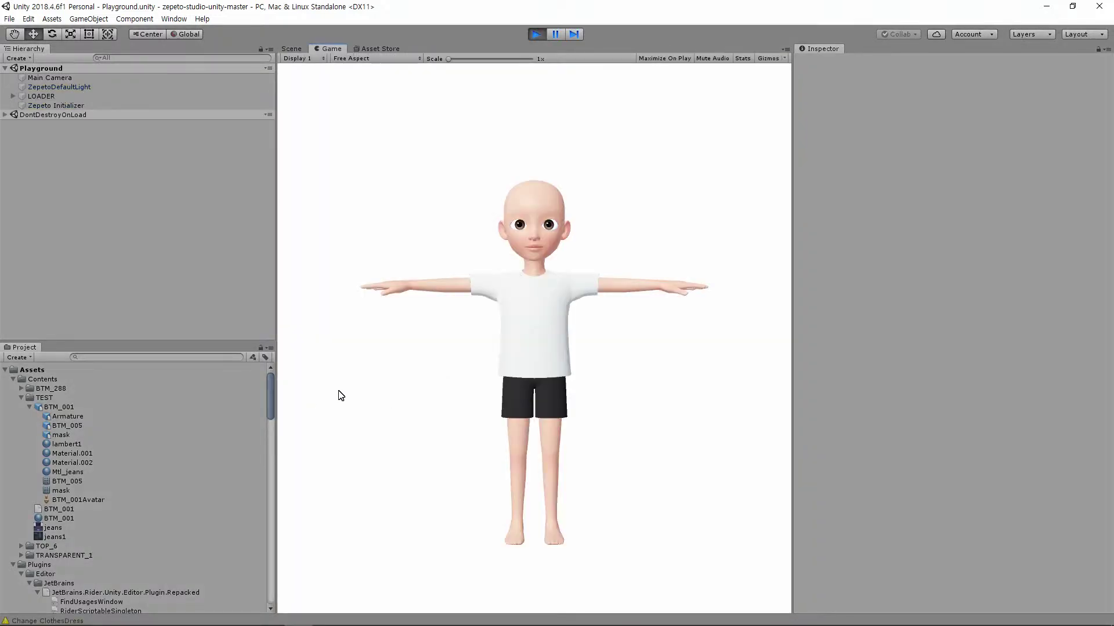
click(65, 97)
click(806, 517)
drag(58, 427, 928, 520)
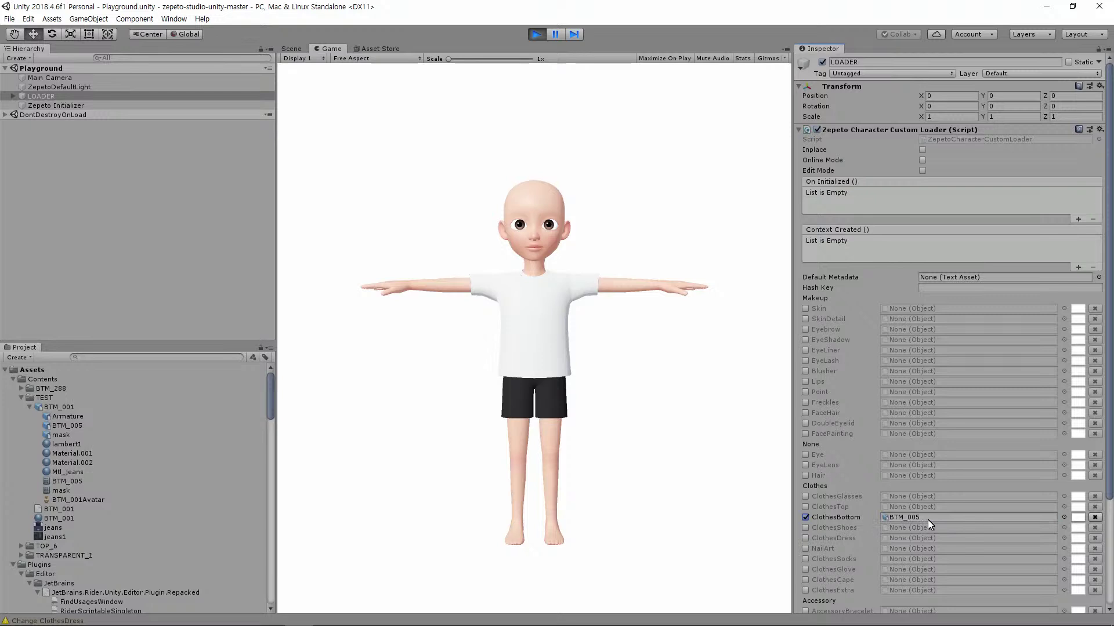
click(929, 518)
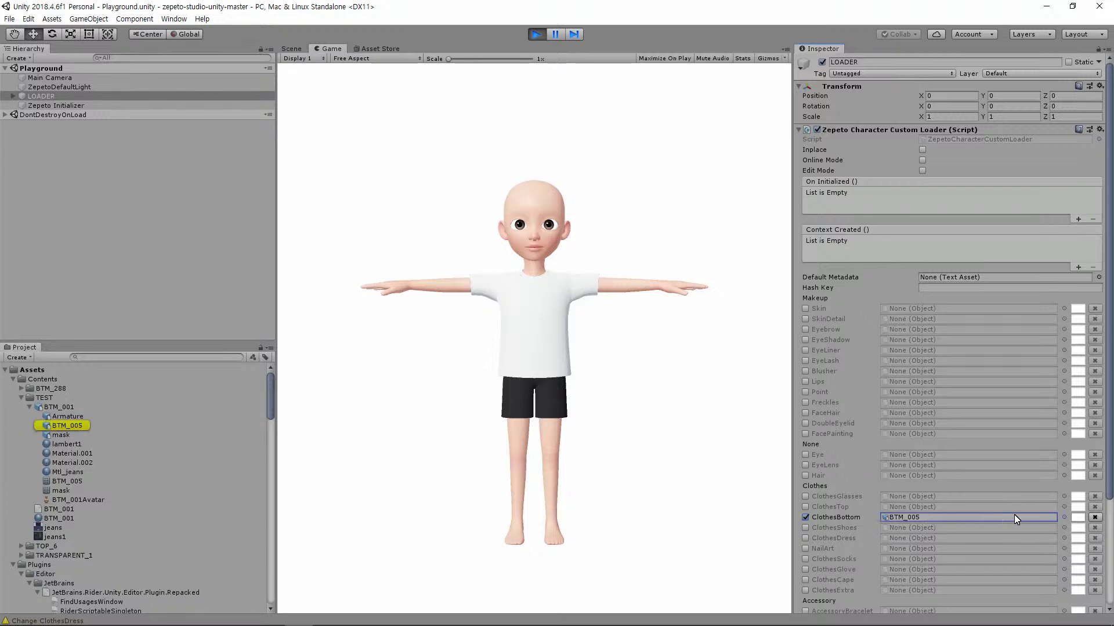
Restart Play mode and reassign BTM_005 to ClothesBottom so the avatar wears the jeans
click(543, 35)
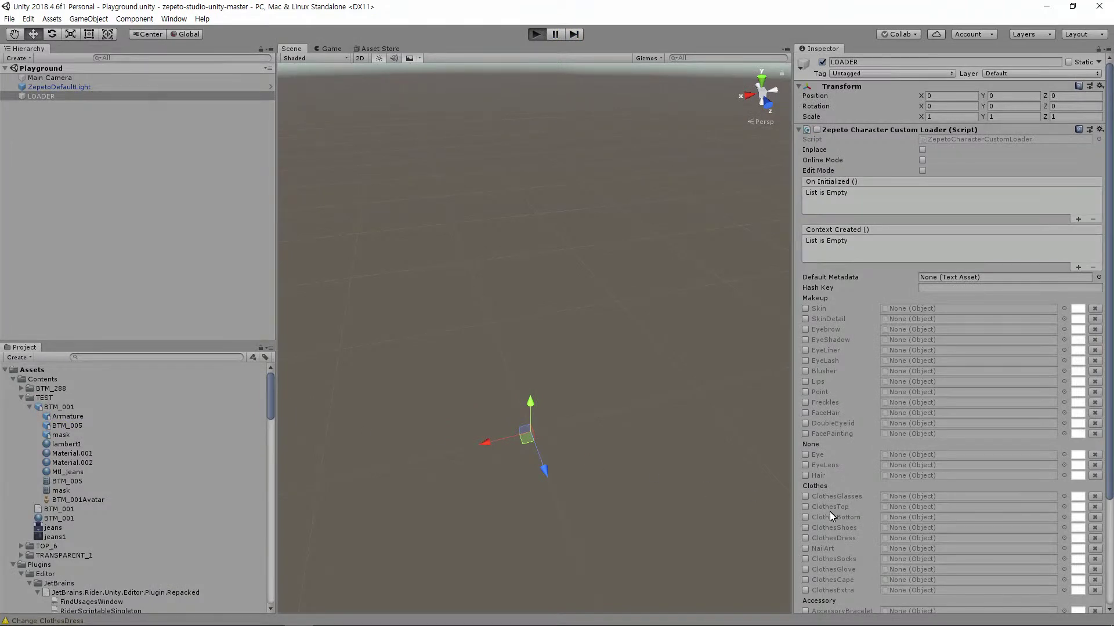
key(ctrl+p)
click(805, 517)
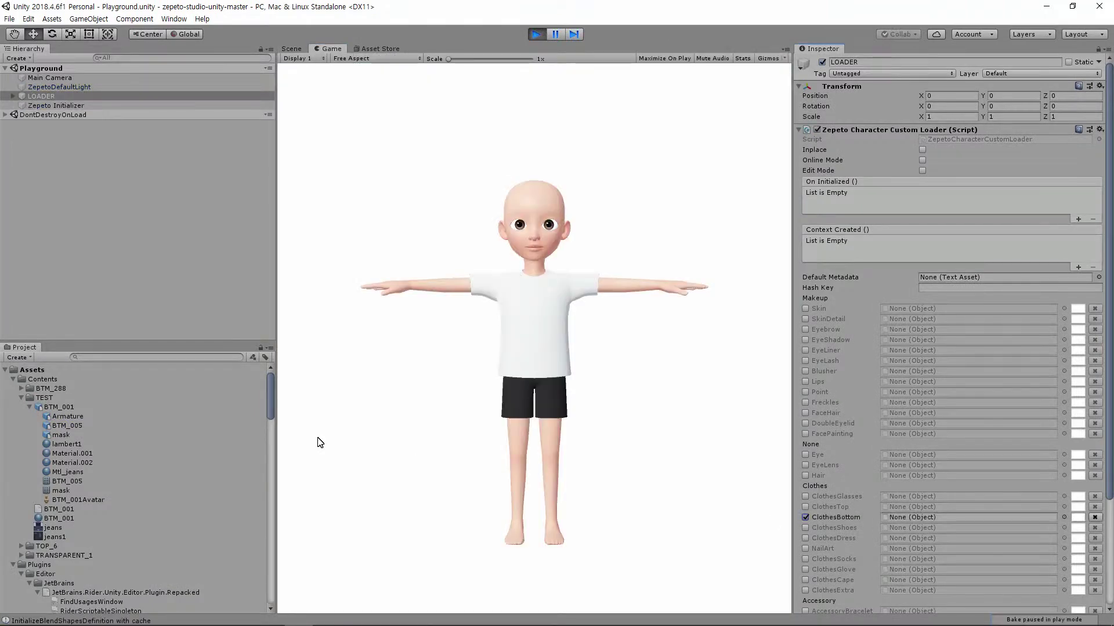
drag(63, 426, 908, 520)
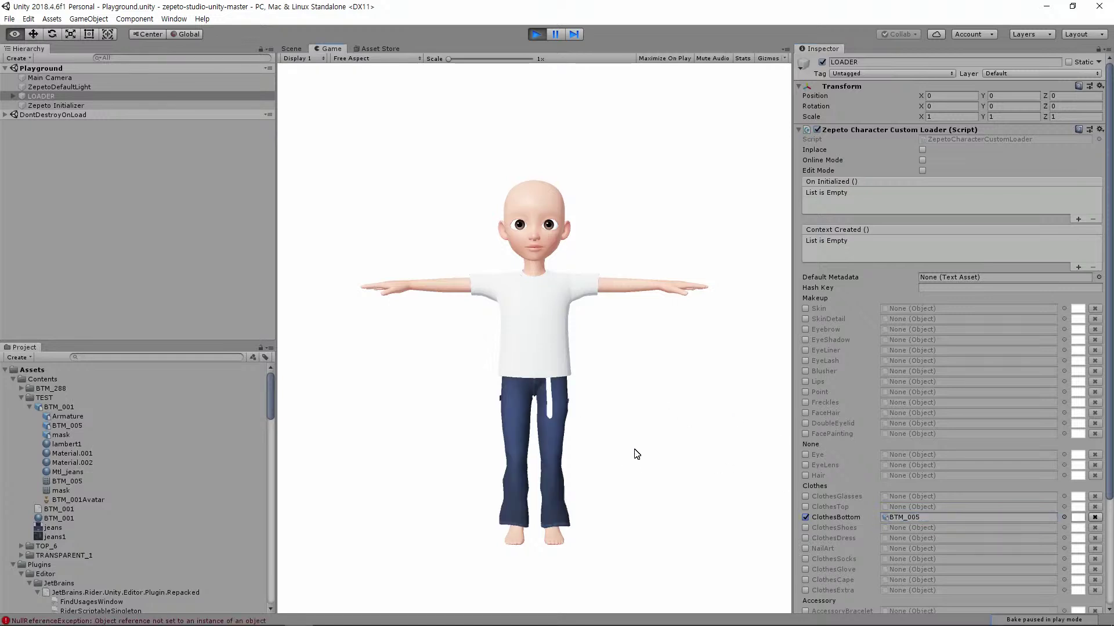
Switch to the Scene view and orbit, zoom and pan around the character's fitted jeans
click(293, 48)
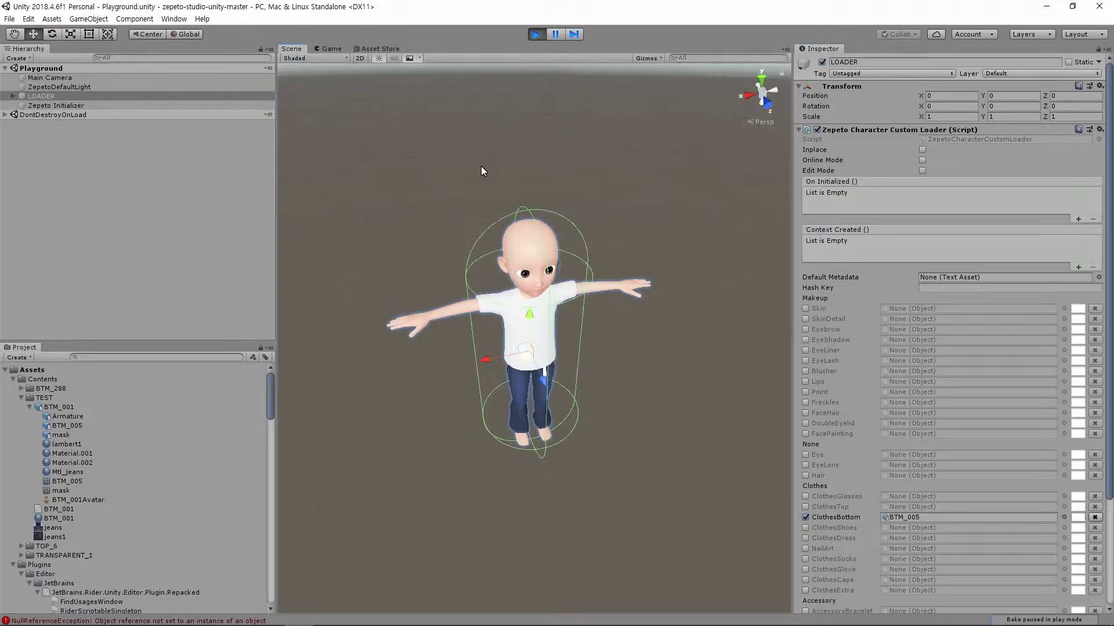
alt+drag(578, 418, 665, 398)
scroll(649, 400, up, 5)
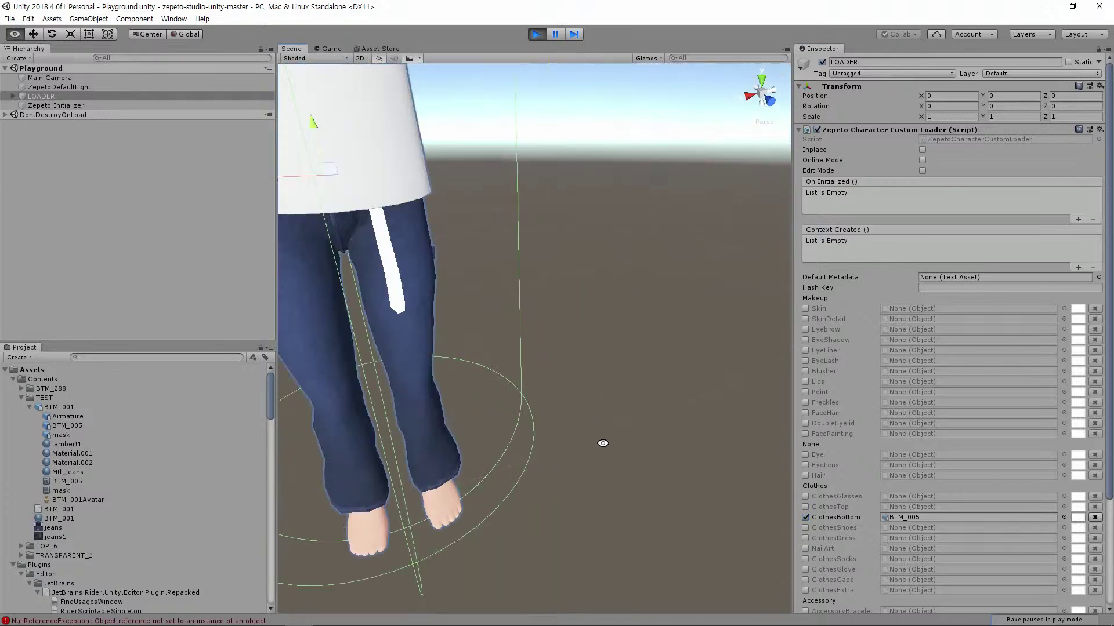
scroll(562, 427, up, 3)
drag(522, 462, 606, 461)
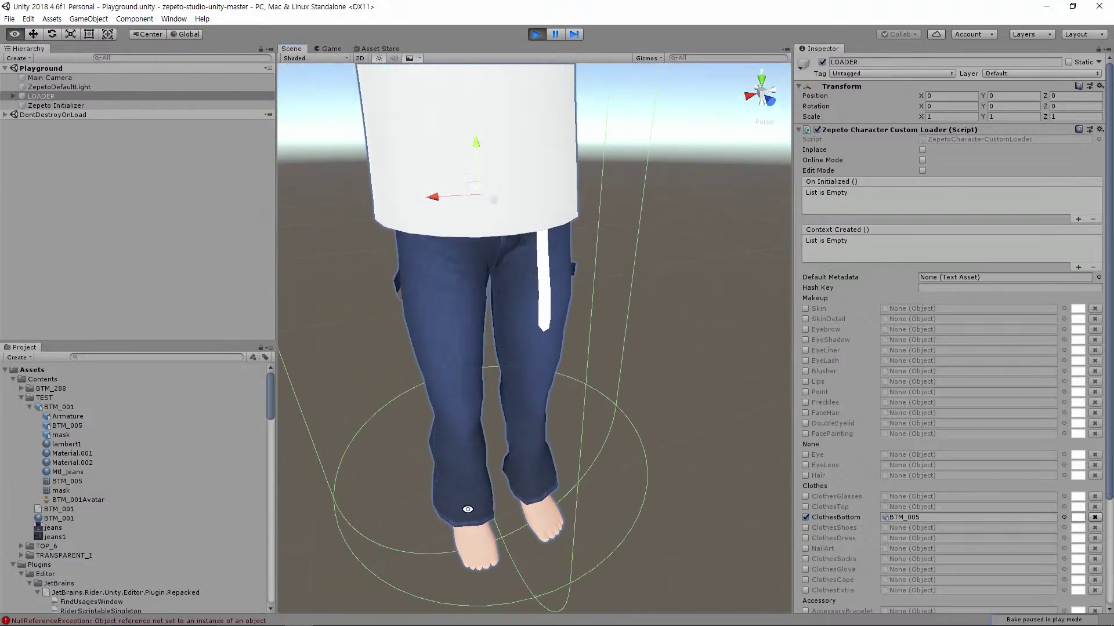
scroll(608, 461, down, 5)
scroll(621, 398, up, 5)
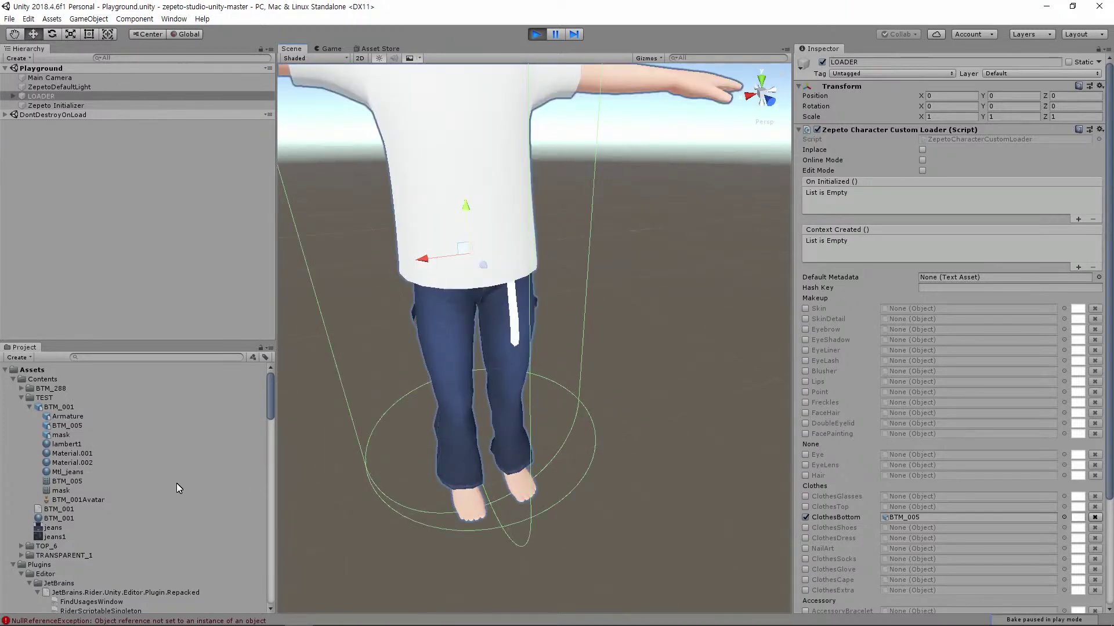
Select and collapse the BTM_001 model, browse its context menu, then select the jeans mesh
click(55, 408)
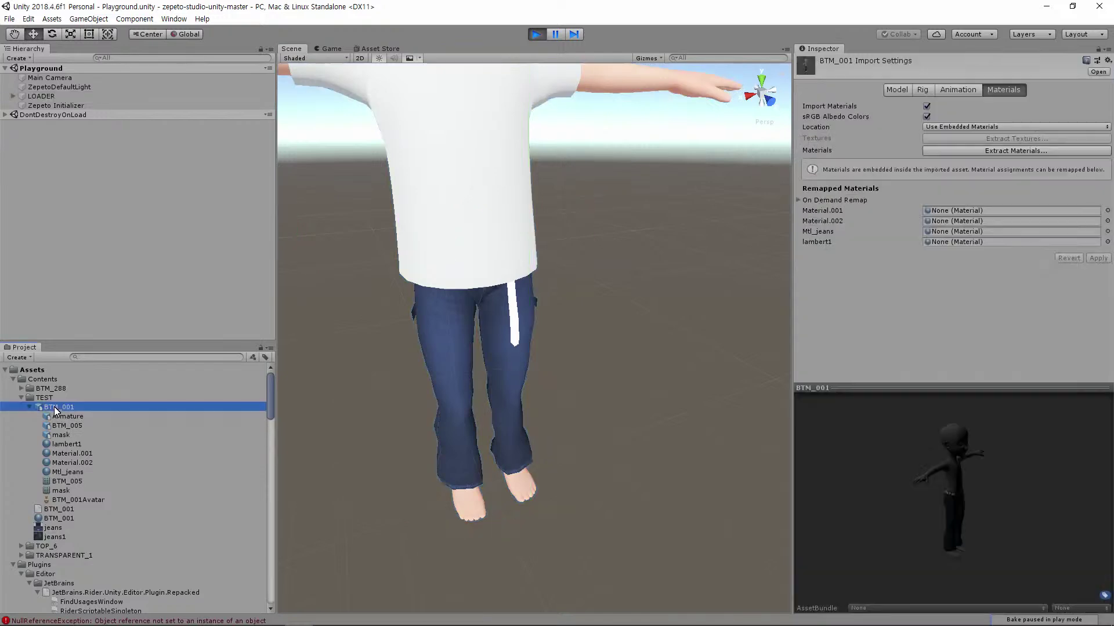
click(29, 408)
right_click(56, 407)
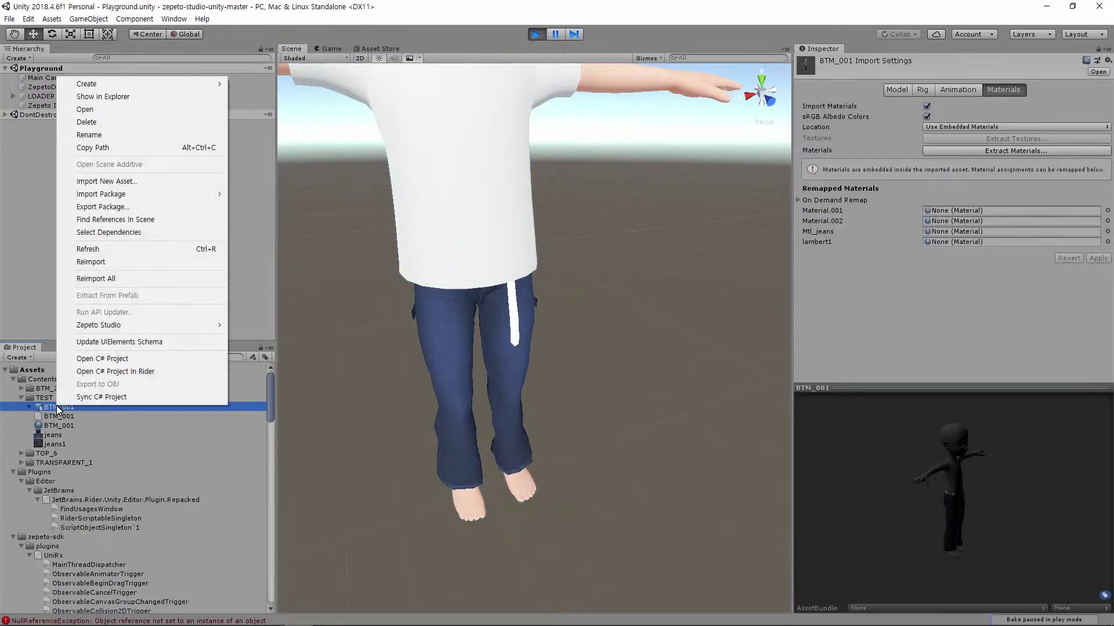
mouse_move(186, 326)
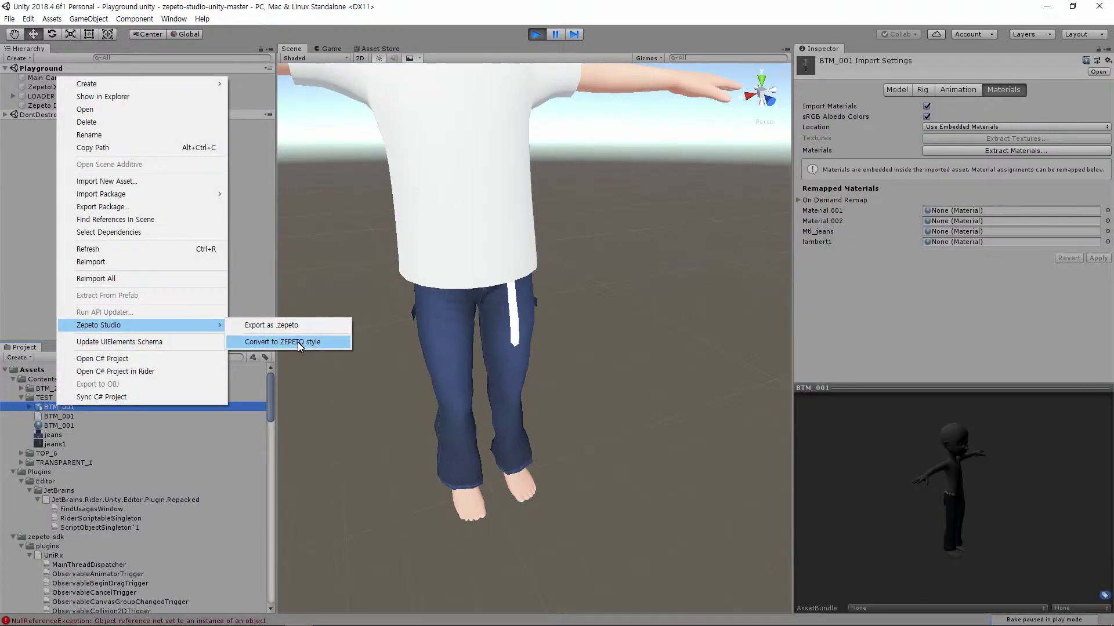
click(1025, 342)
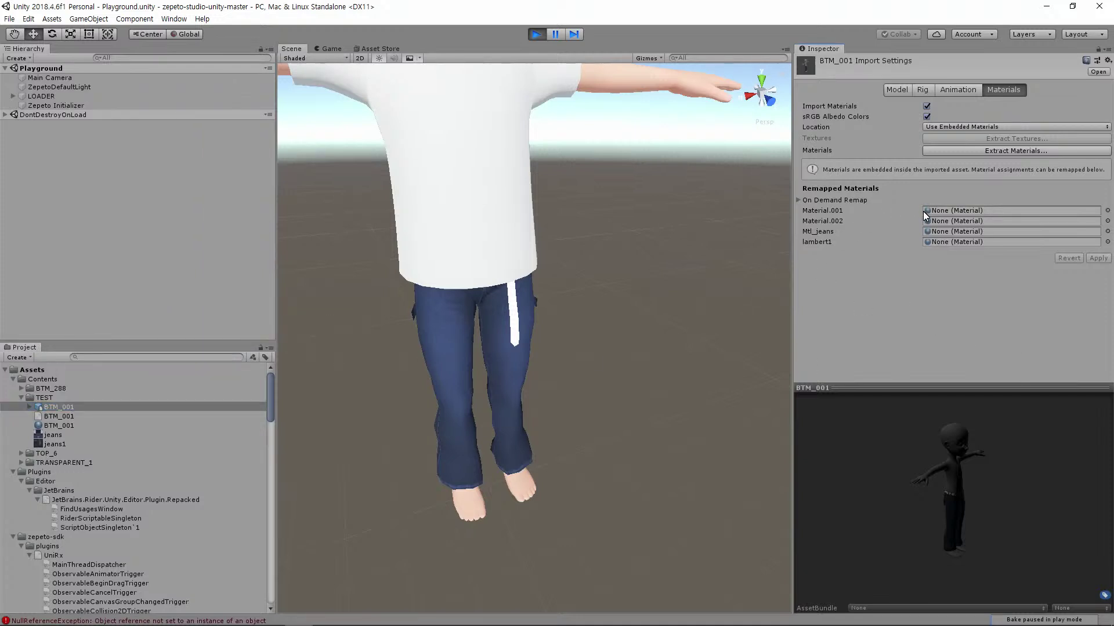
click(522, 346)
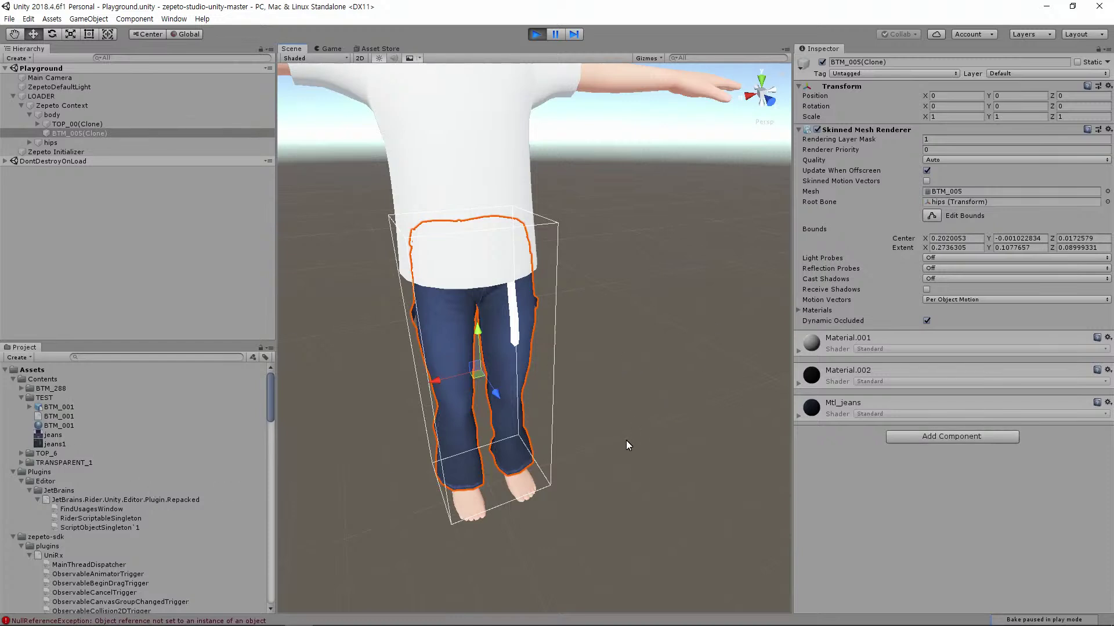
Reopen the BTM_001 model's context menu and browse its submenus without creating anything
click(52, 406)
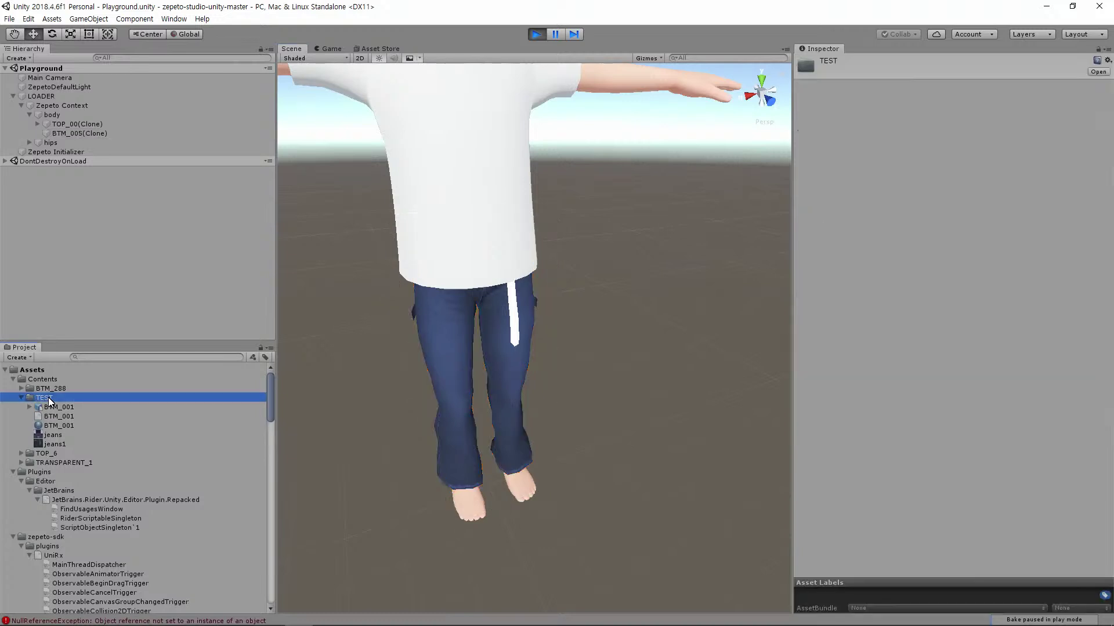
right_click(52, 406)
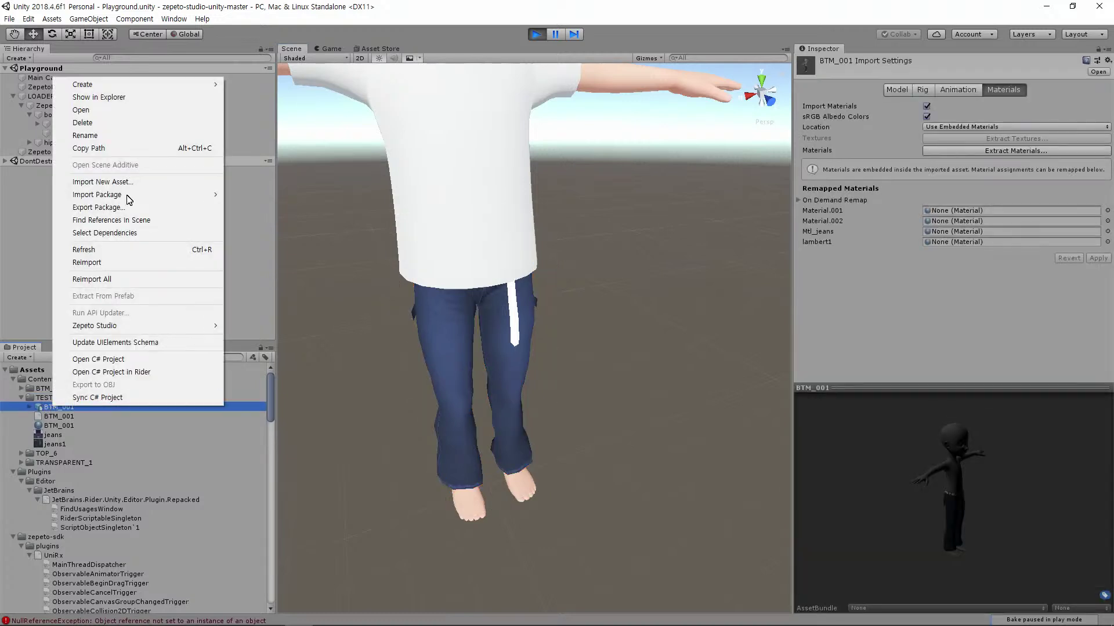
mouse_move(155, 81)
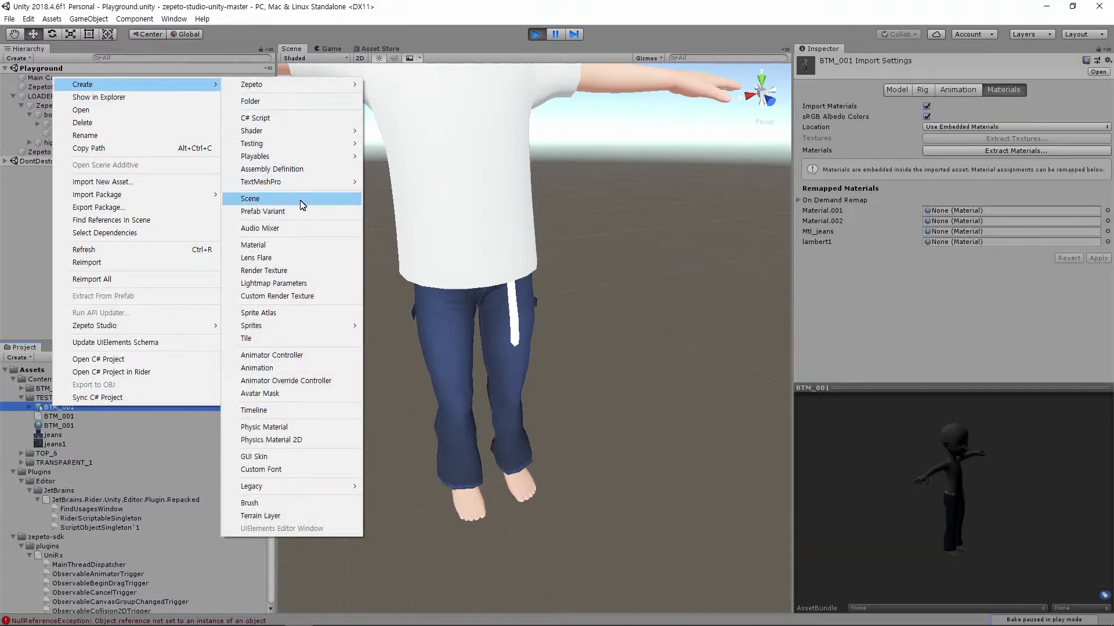
mouse_move(301, 144)
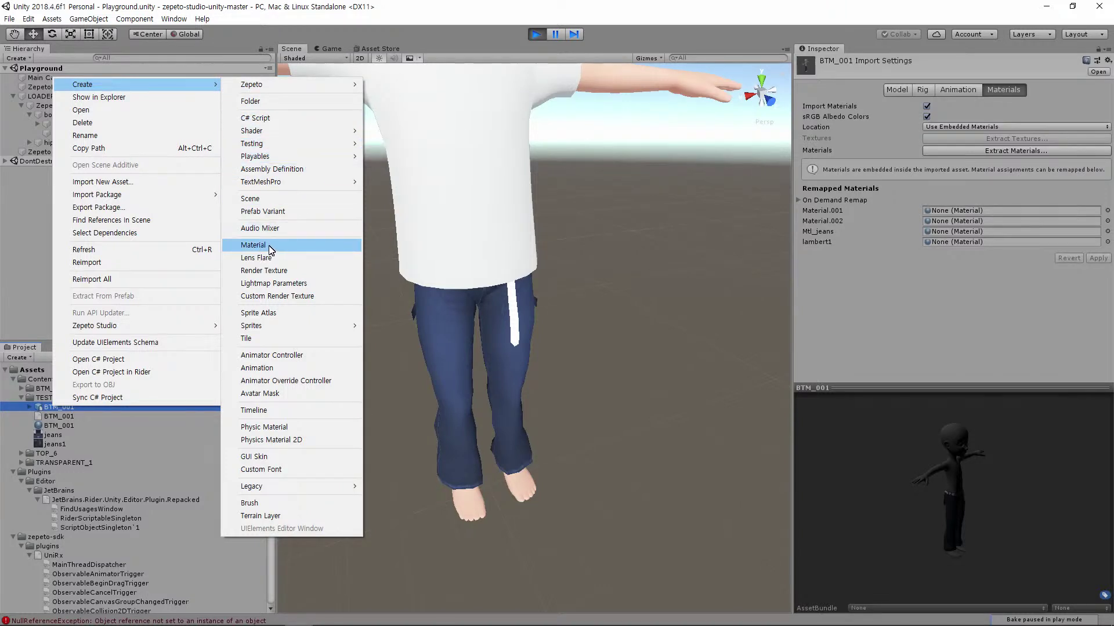
click(936, 314)
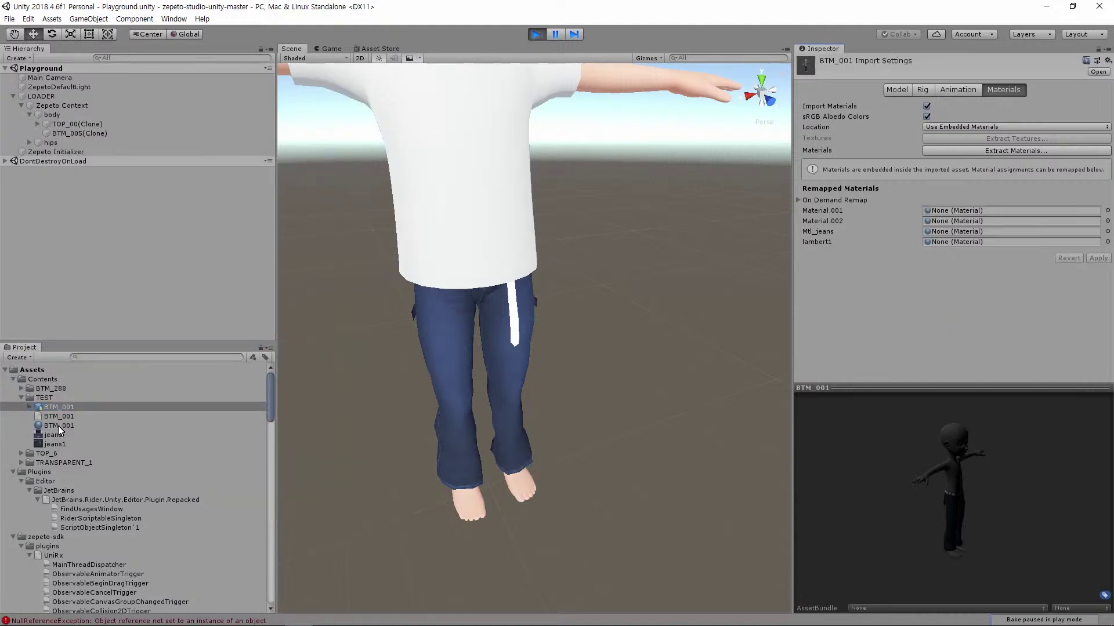
Convert BTM_001 with Zepeto Studio > Convert to ZEPETO style and select the new prefab
click(51, 400)
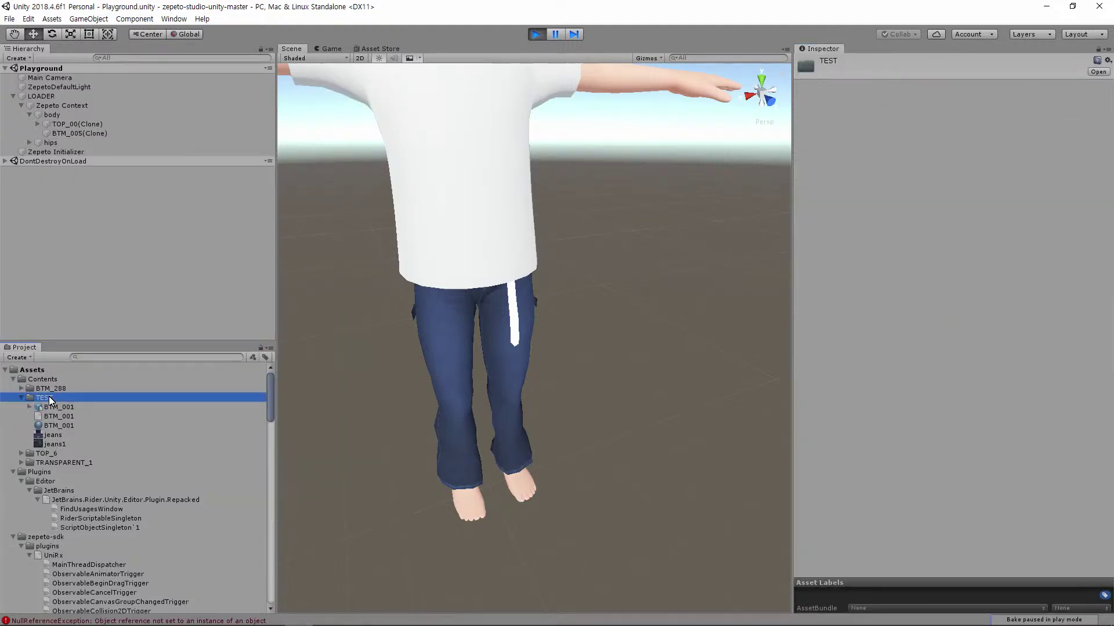
click(51, 408)
right_click(51, 409)
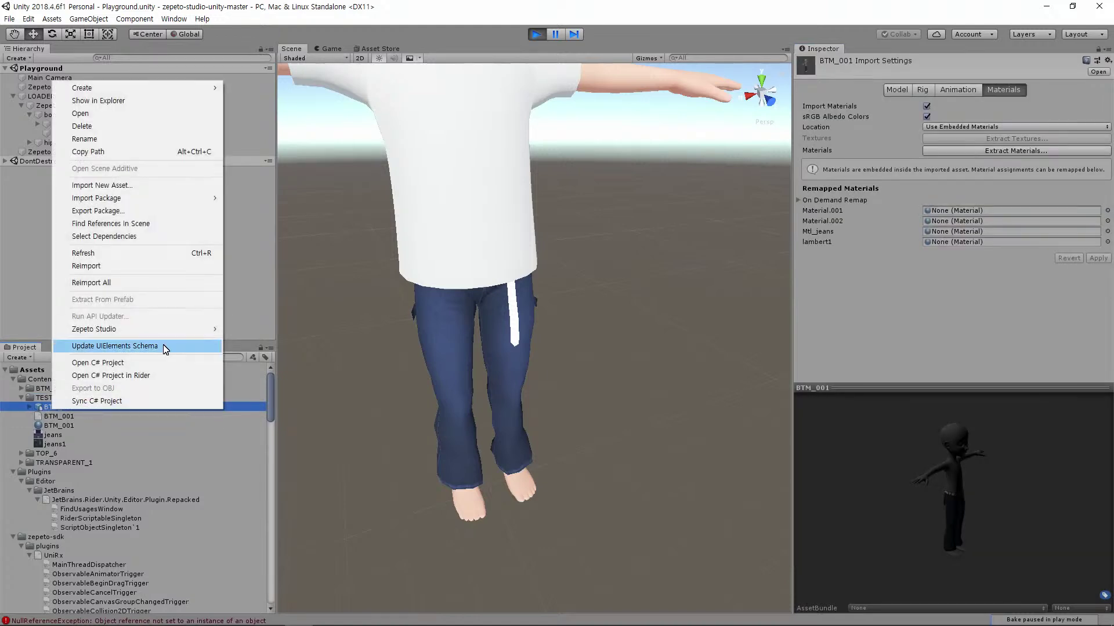
mouse_move(172, 334)
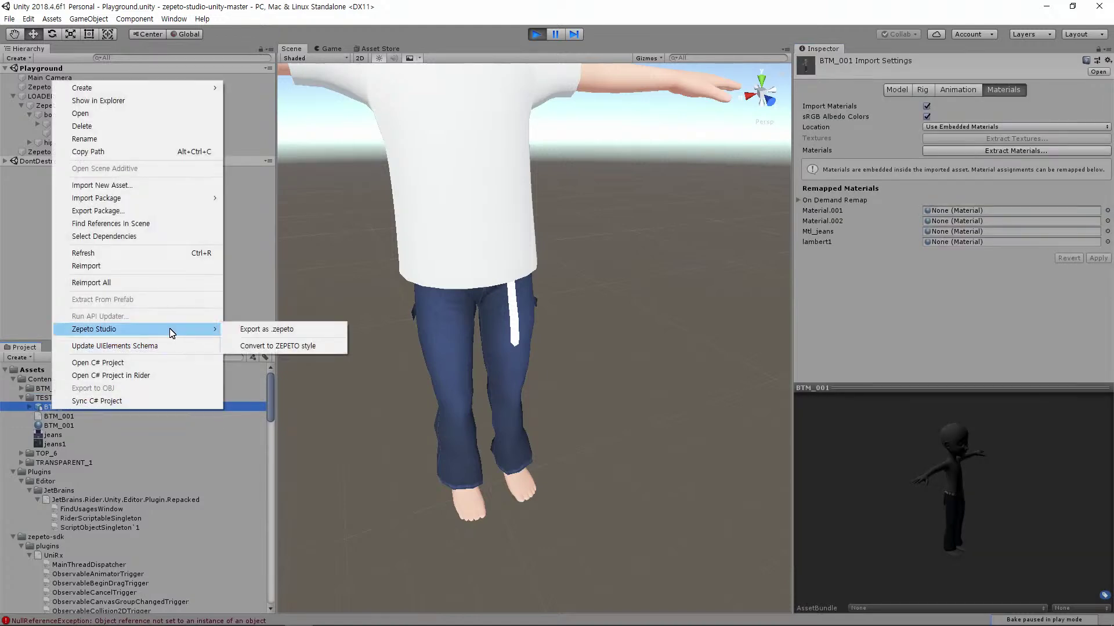
click(294, 346)
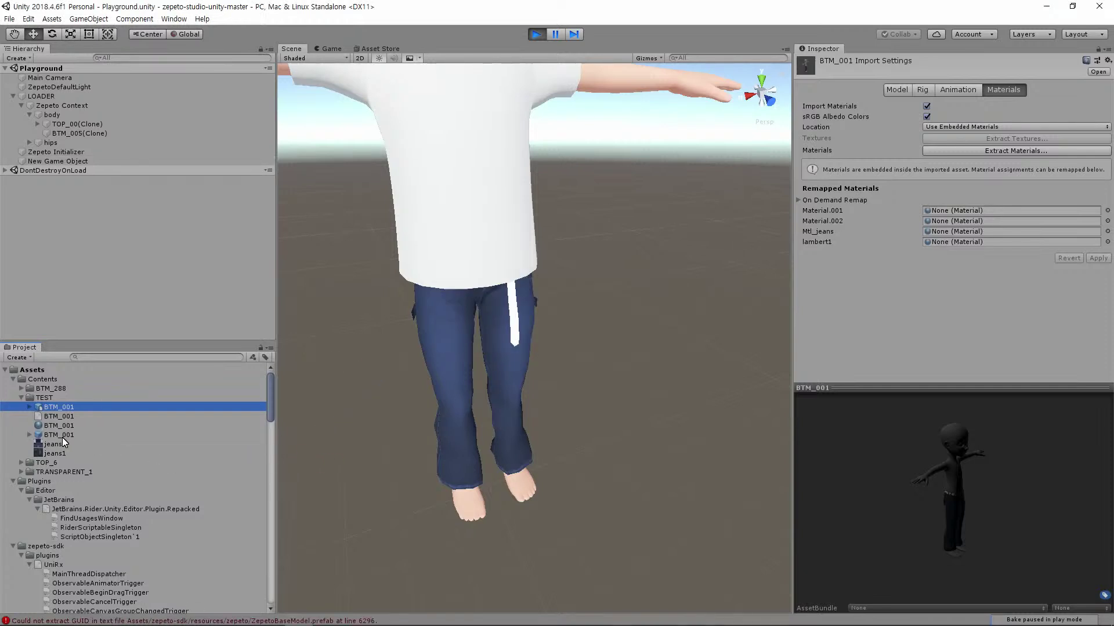
click(58, 435)
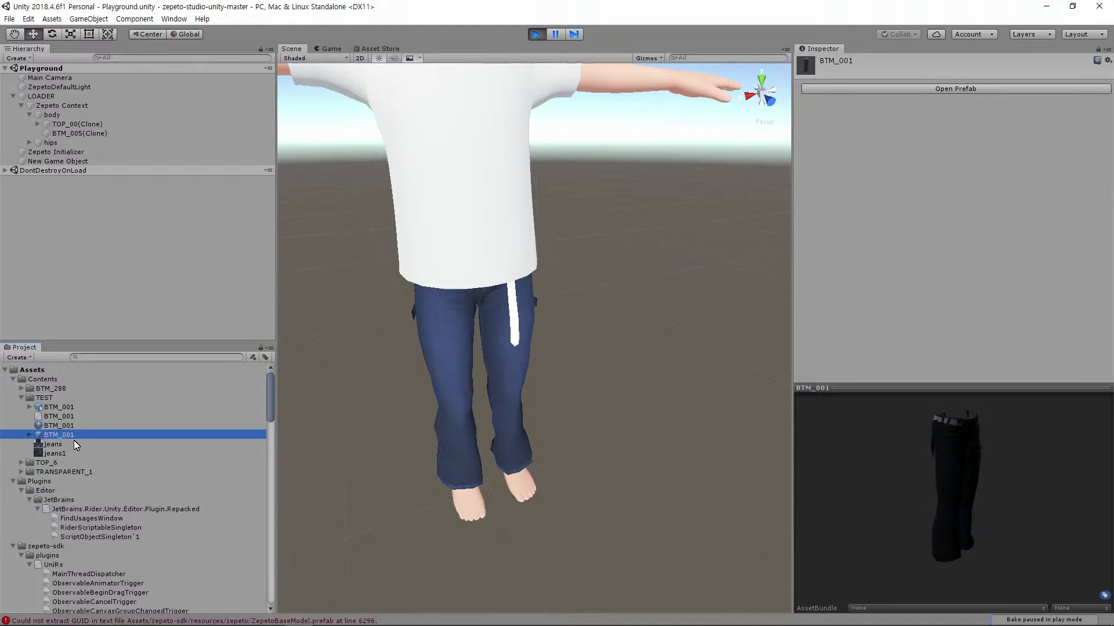
On LOADER, replace BTM_005 in the ClothesBottom slot with the BTM_001 prefab
click(54, 99)
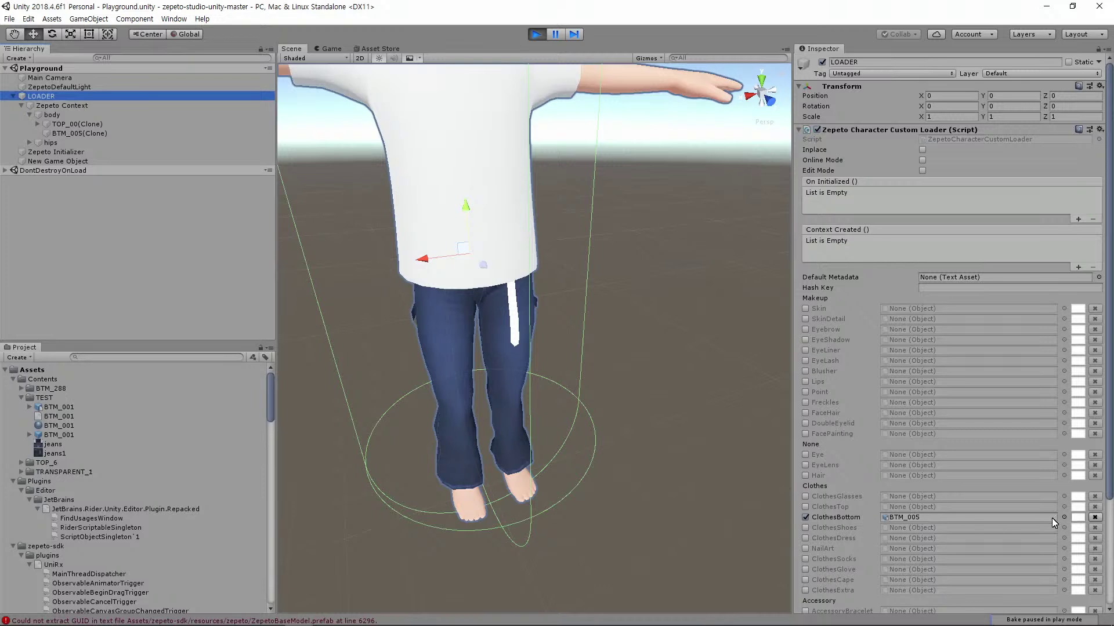
click(1094, 516)
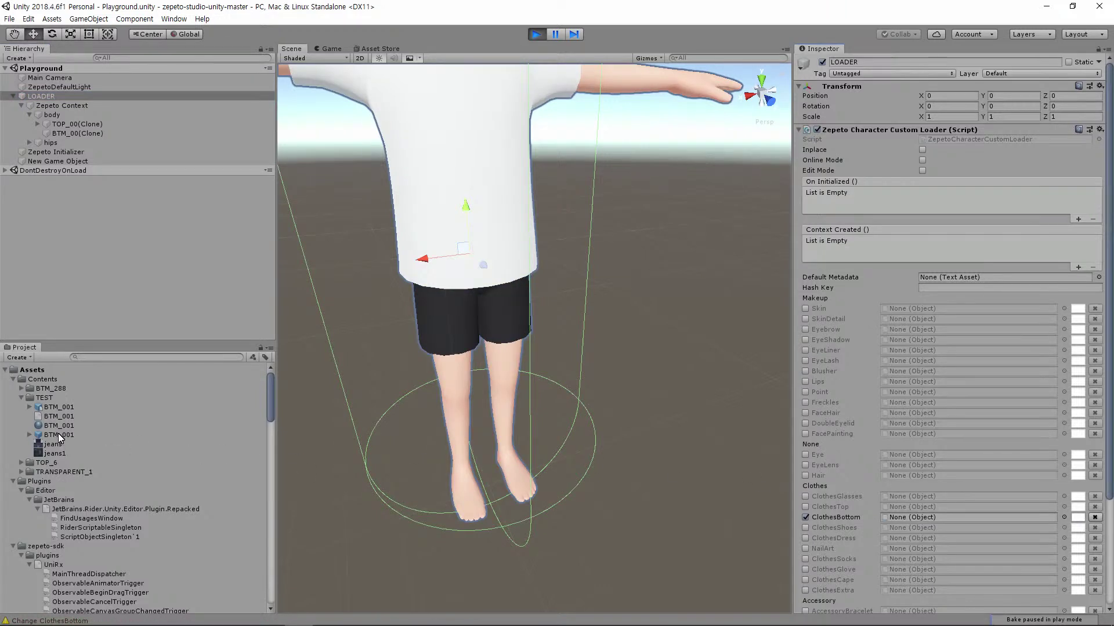
drag(59, 436, 941, 516)
alt+drag(647, 422, 667, 405)
alt+drag(599, 465, 728, 444)
alt+drag(394, 420, 571, 471)
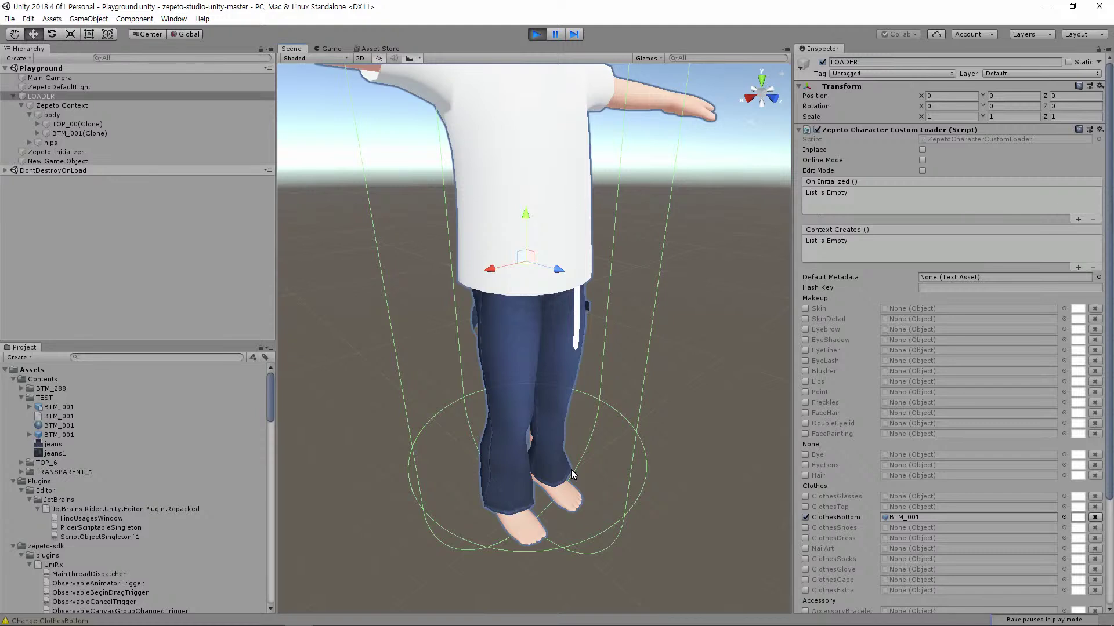
Rotate the upperLegTwist_L bone around its Y axis to test the left leg
click(29, 143)
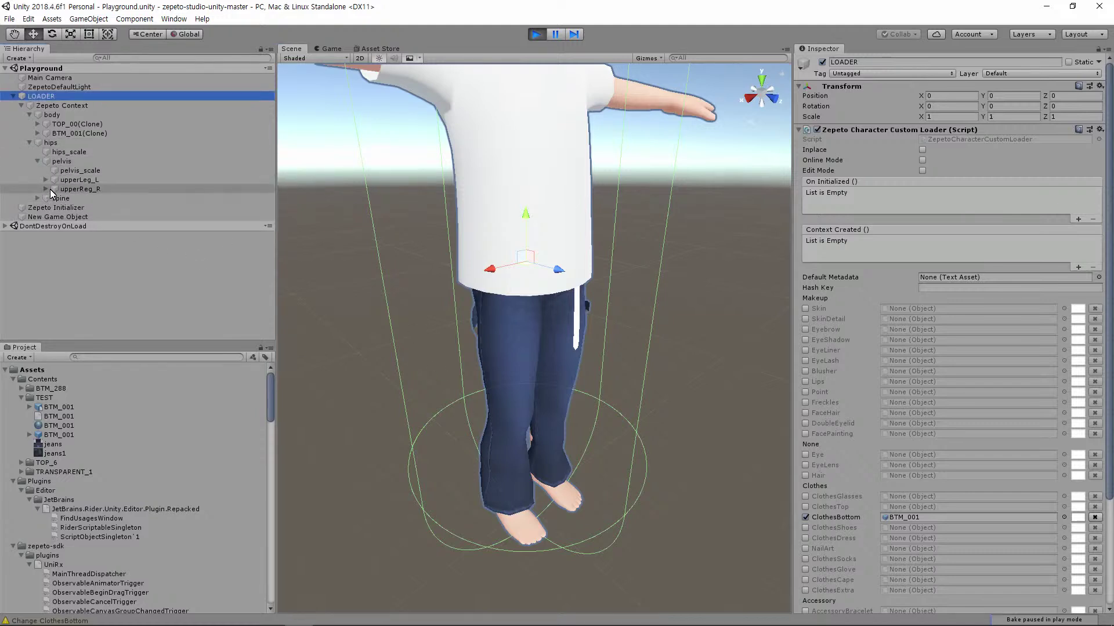
click(53, 183)
click(46, 180)
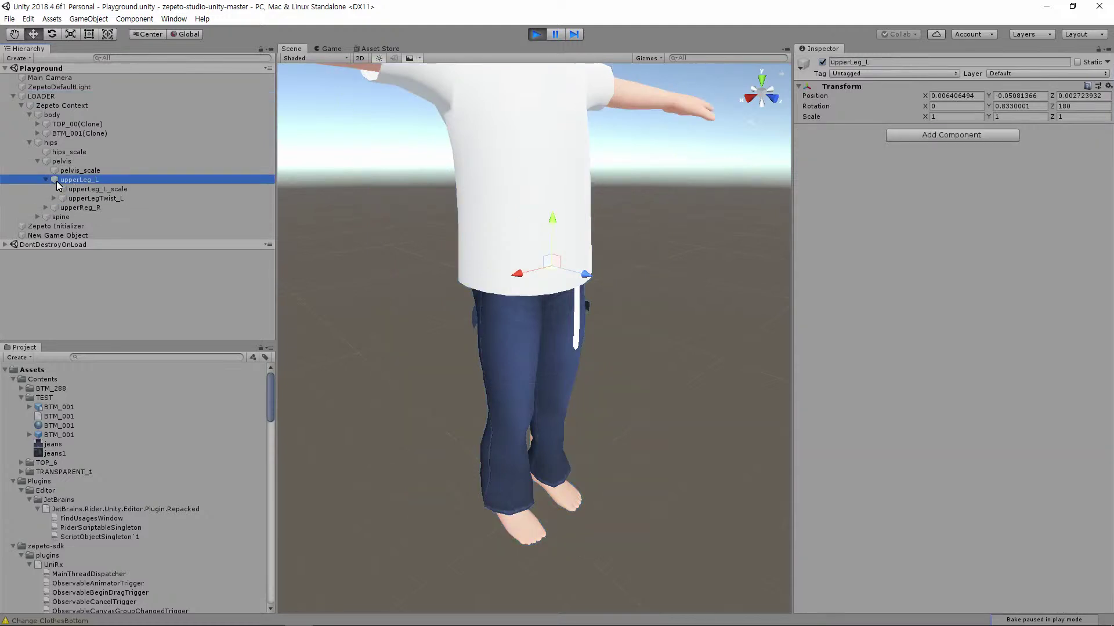
click(92, 197)
key(e)
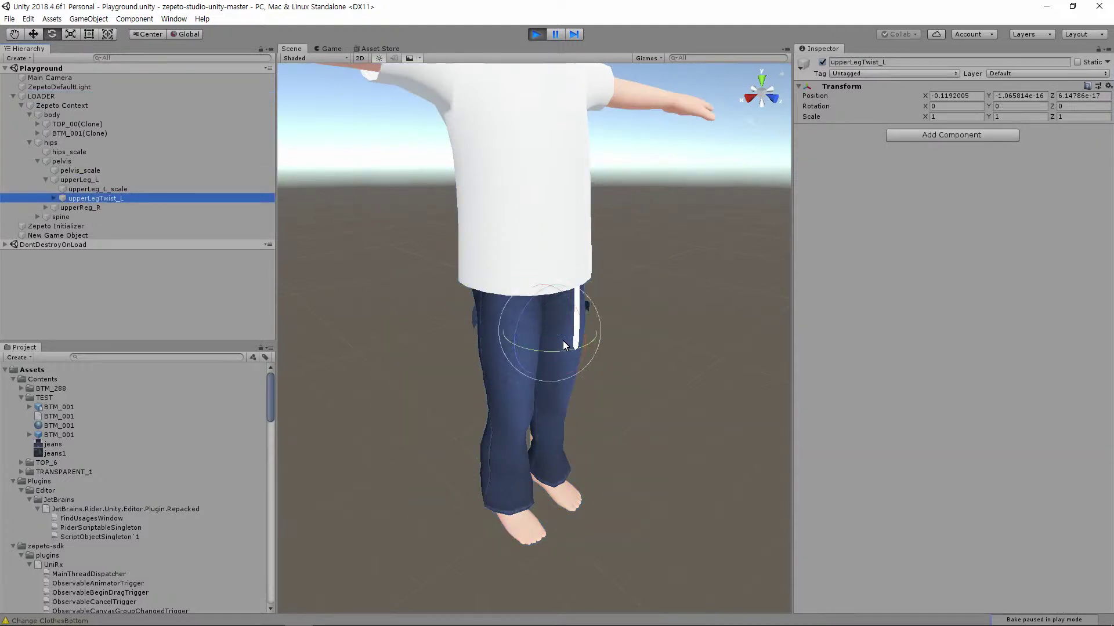
drag(573, 368, 317, 312)
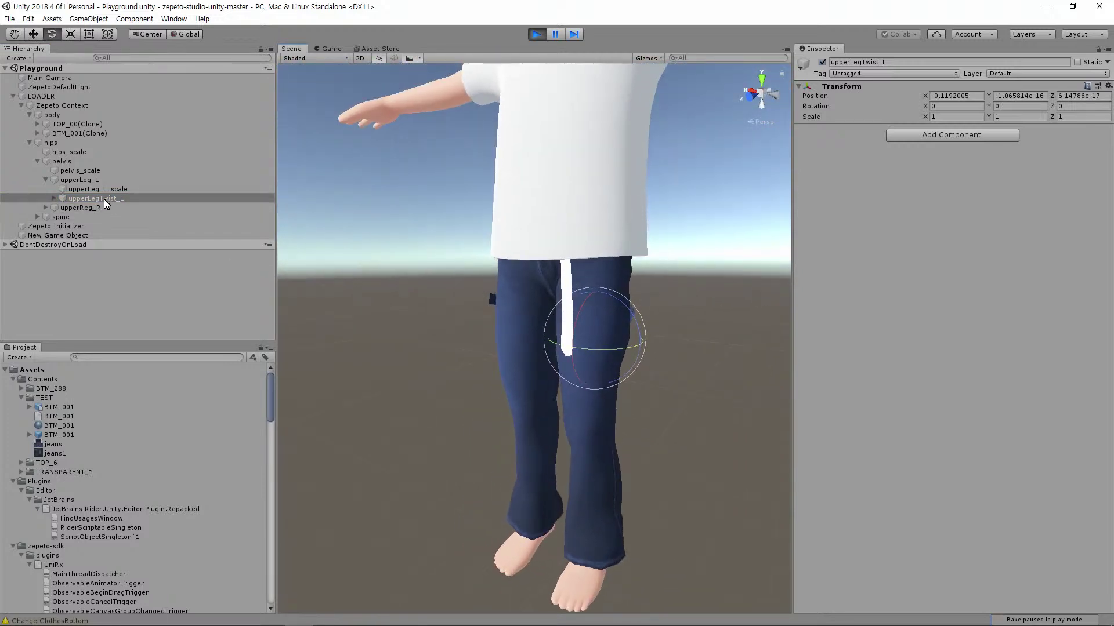
Rotate the upperRegTwist_R bone to twist the right upper leg, viewing the legs up close
click(46, 207)
click(46, 207)
click(93, 227)
drag(510, 308, 572, 468)
alt+drag(615, 420, 569, 402)
alt+drag(692, 329, 568, 416)
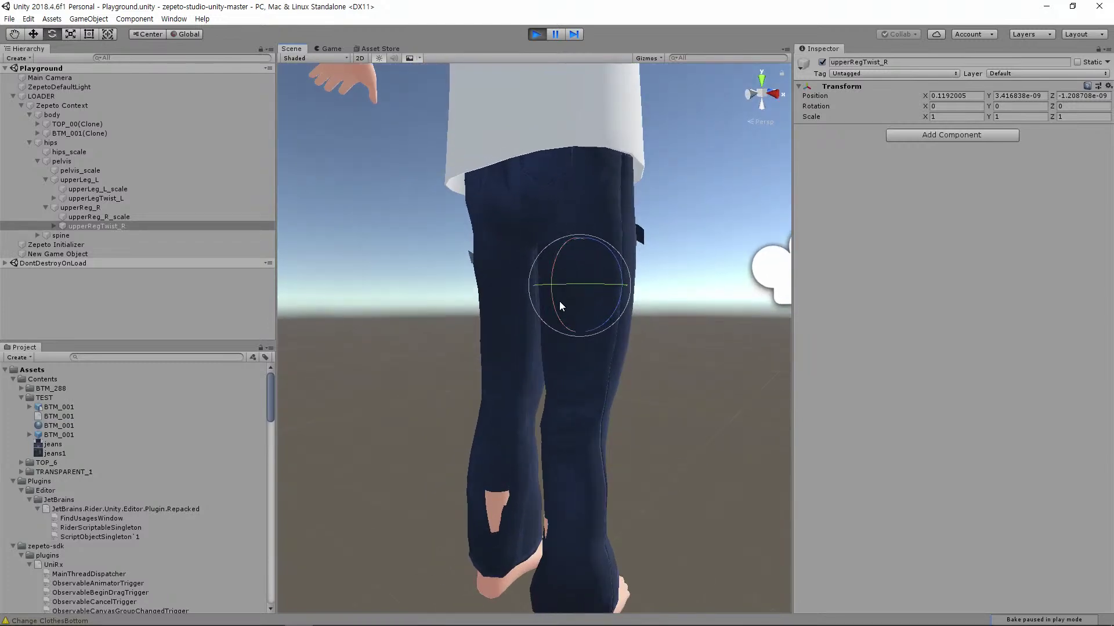
mouse_move(567, 318)
mouse_down()
mouse_move(541, 218)
mouse_move(554, 333)
mouse_up()
Rotate the lowerReg_R bone around Y to twist the right lower leg
click(54, 227)
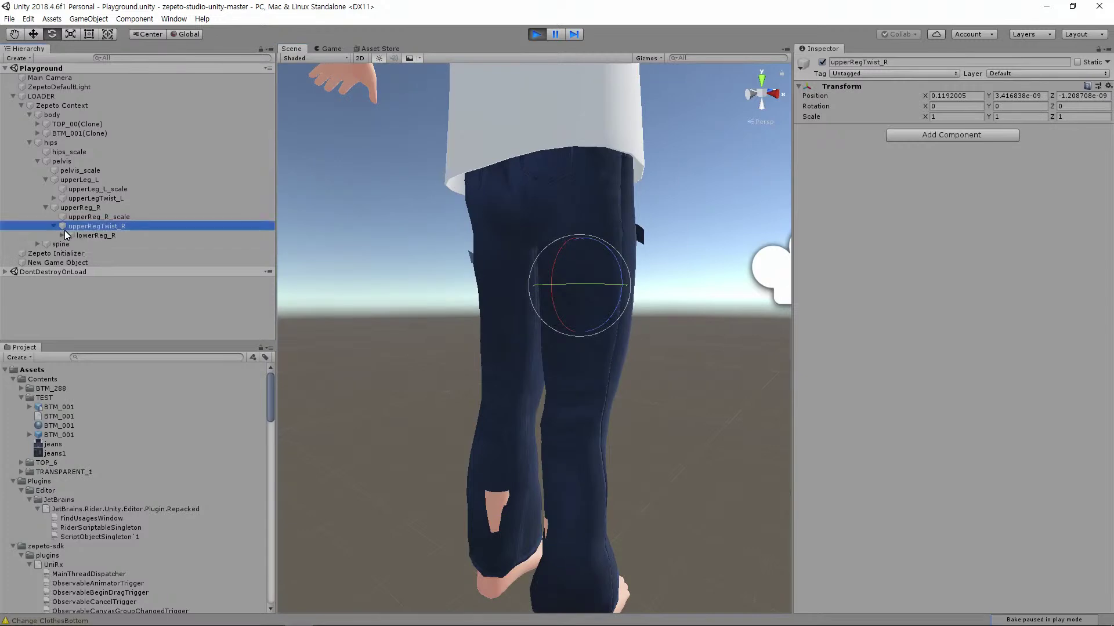
click(102, 244)
click(93, 235)
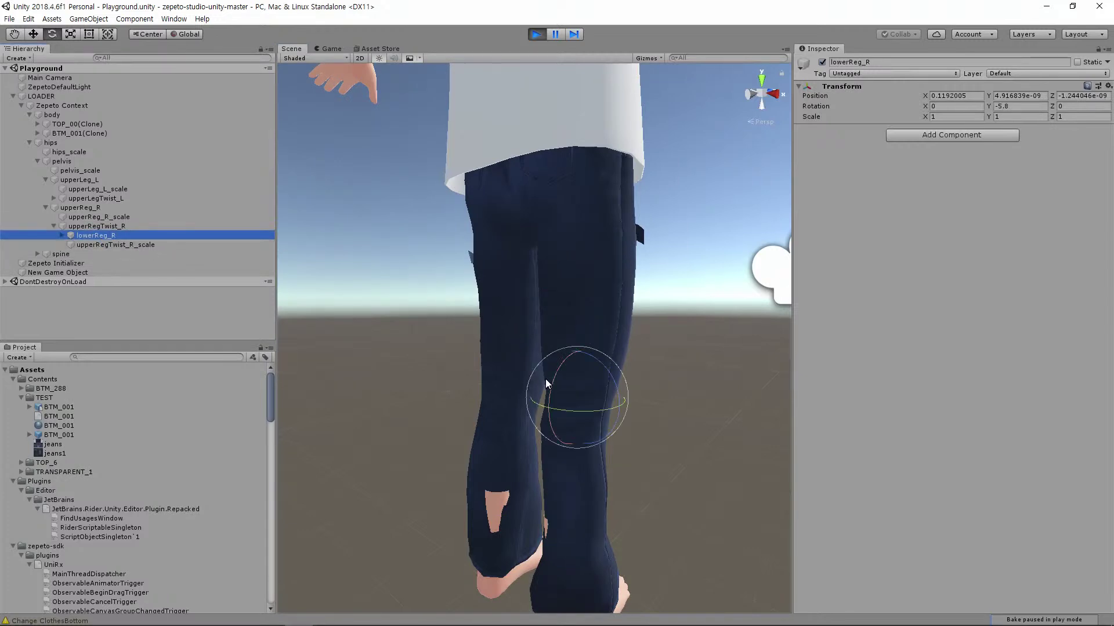
drag(572, 360, 360, 366)
Orbit around the whole T-posed character, then right-click the BTM_001 jeans prefab
scroll(619, 383, down, 8)
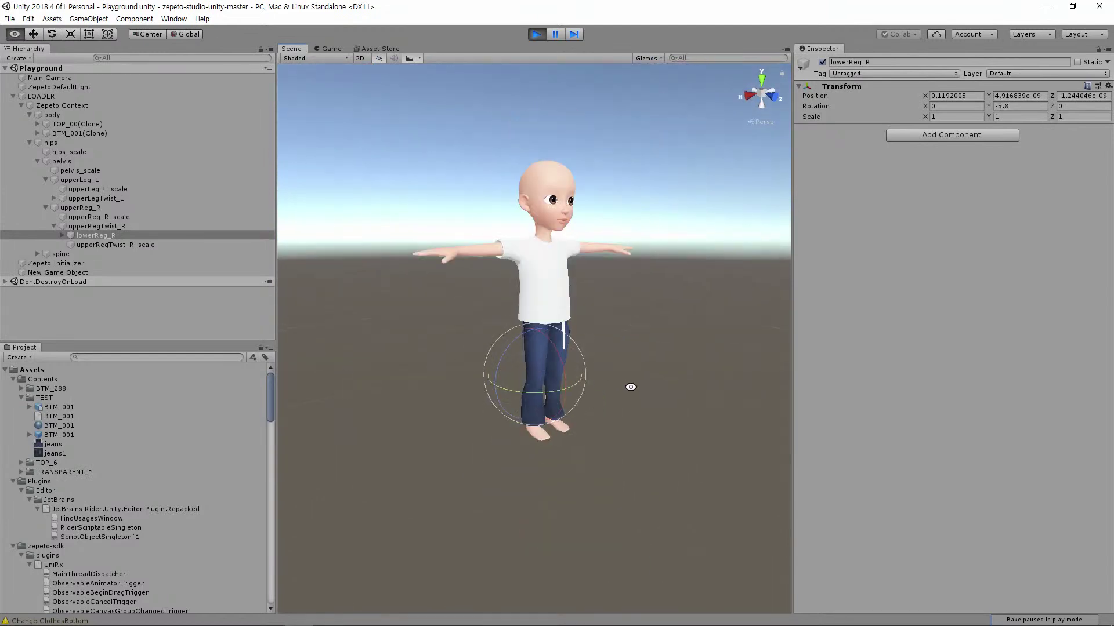
alt+drag(638, 345, 587, 356)
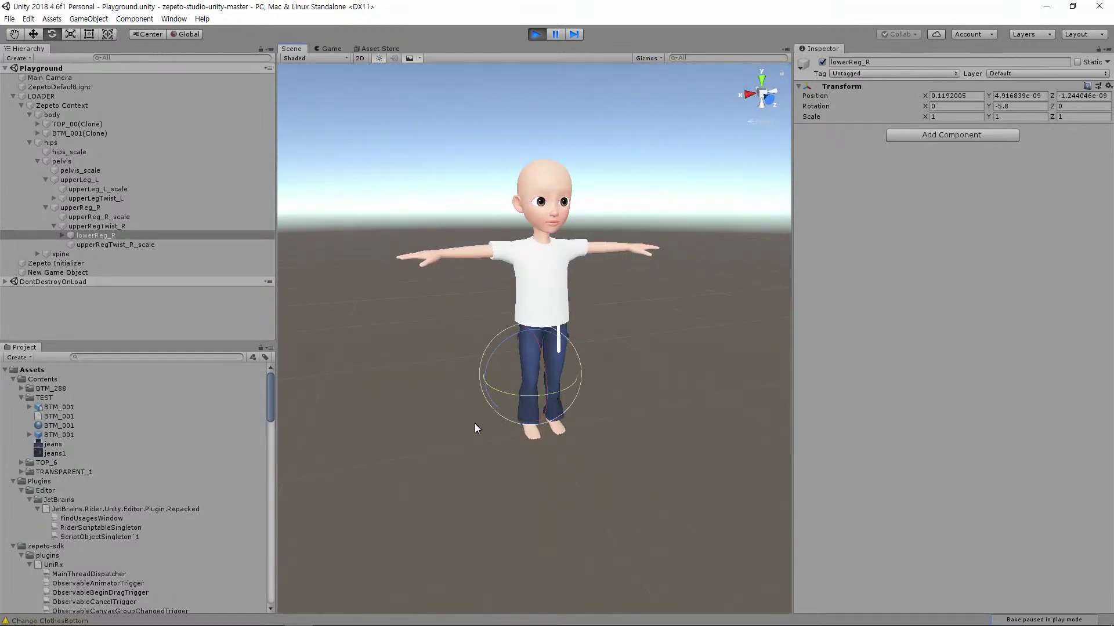
alt+drag(512, 344, 773, 375)
scroll(551, 448, up, 6)
alt+drag(552, 448, 478, 371)
alt+drag(453, 283, 337, 422)
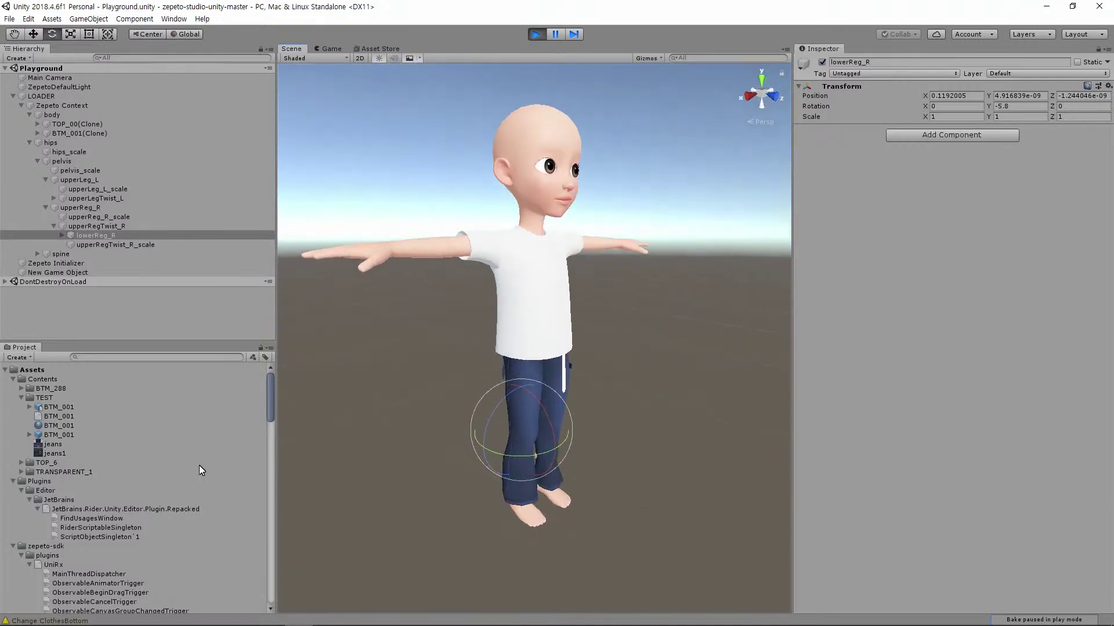
click(61, 437)
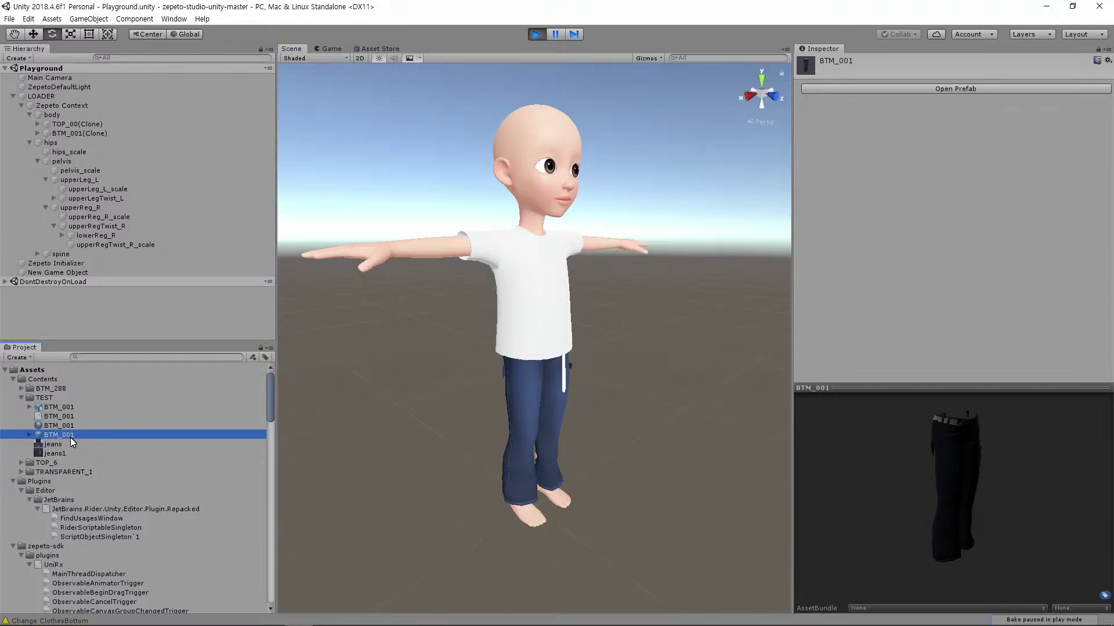
right_click(61, 436)
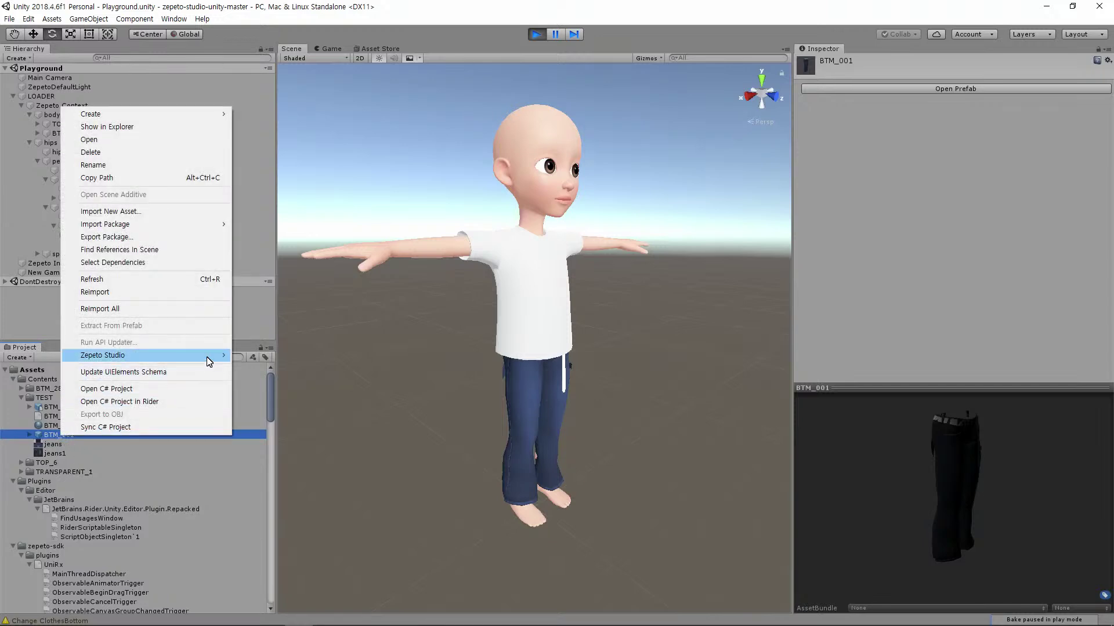
Export BTM_001 via Zepeto Studio > Export as .zepeto and switch to File Explorer
mouse_move(207, 358)
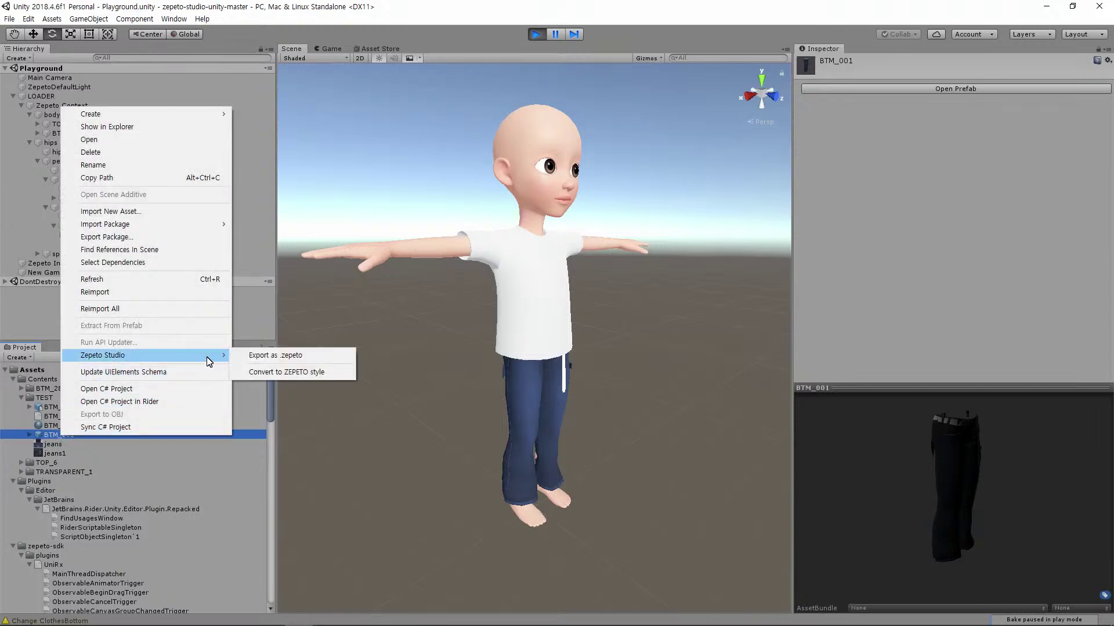
click(306, 360)
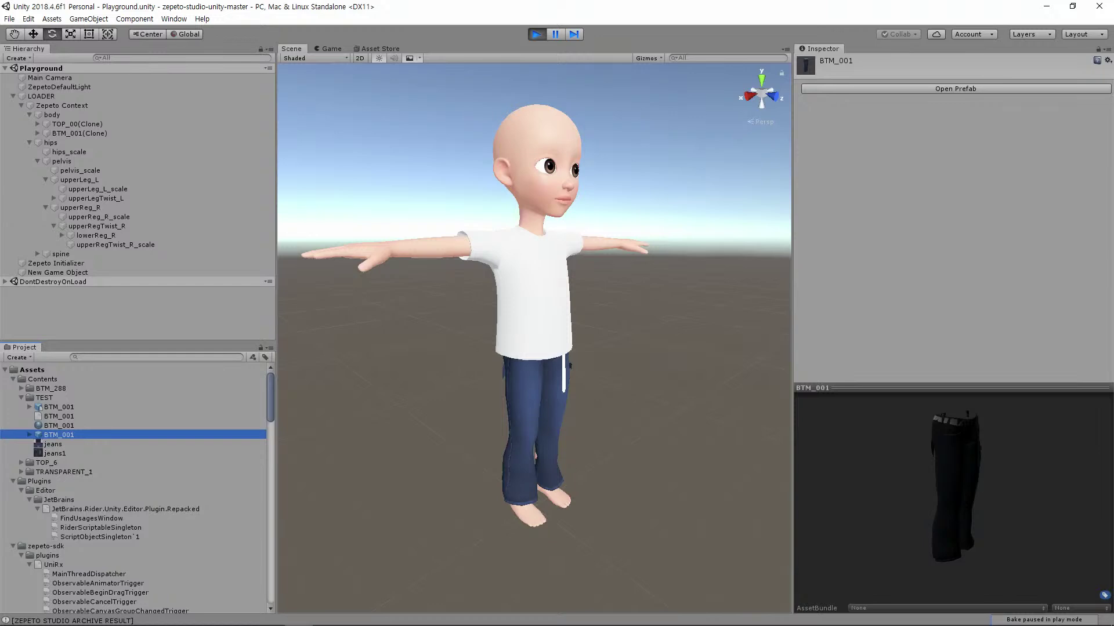
key(alt+Tab)
key(Escape)
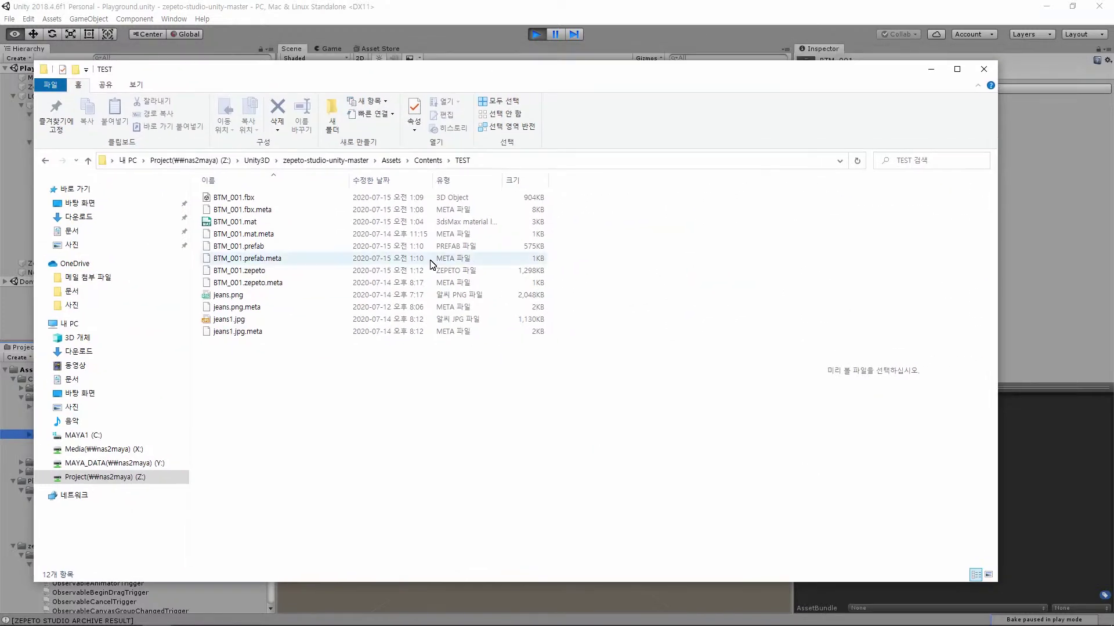
Select the 1,298 KB BTM_001.zepeto file in the TEST folder, then go back to Unity
click(260, 275)
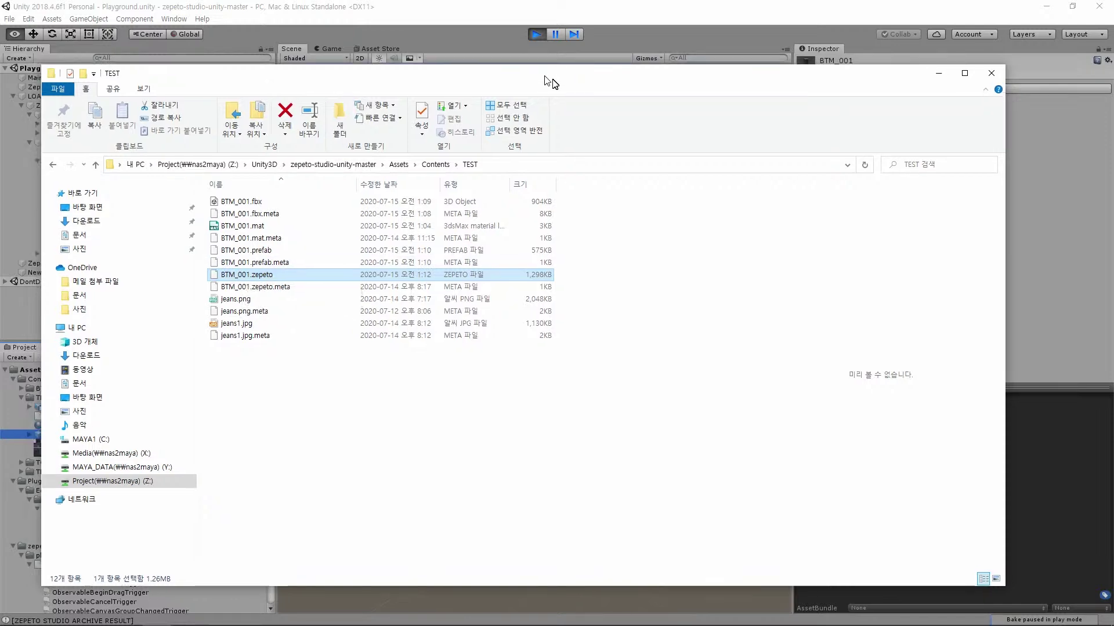
click(537, 56)
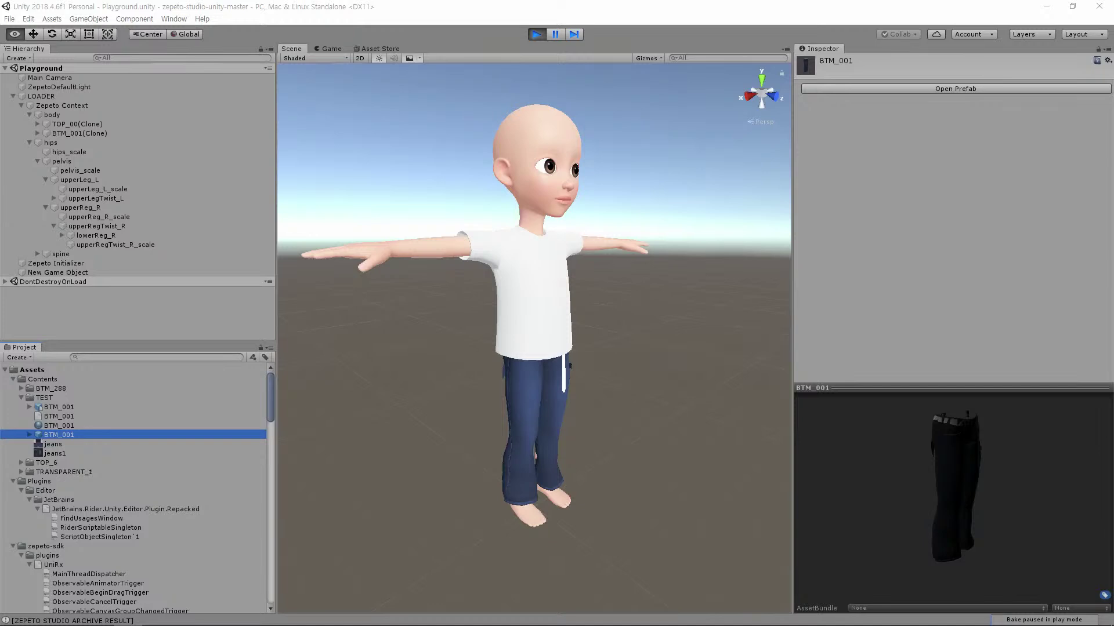
Launch a new Chrome window from the taskbar and bring up studio.zepeto.me
mouse_move(213, 621)
right_click(129, 617)
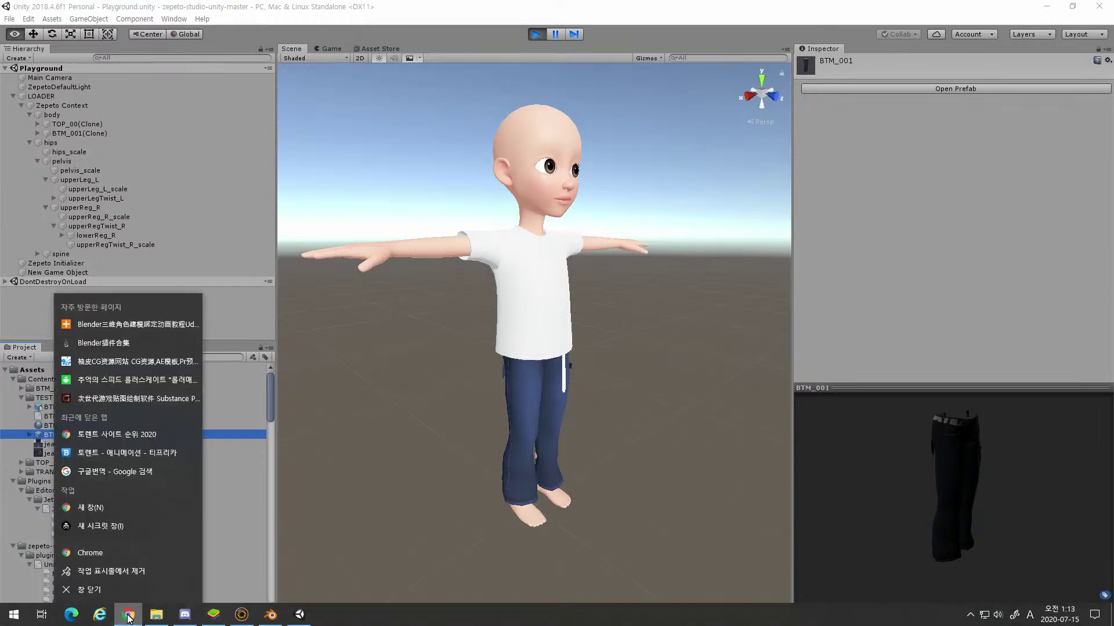
click(111, 556)
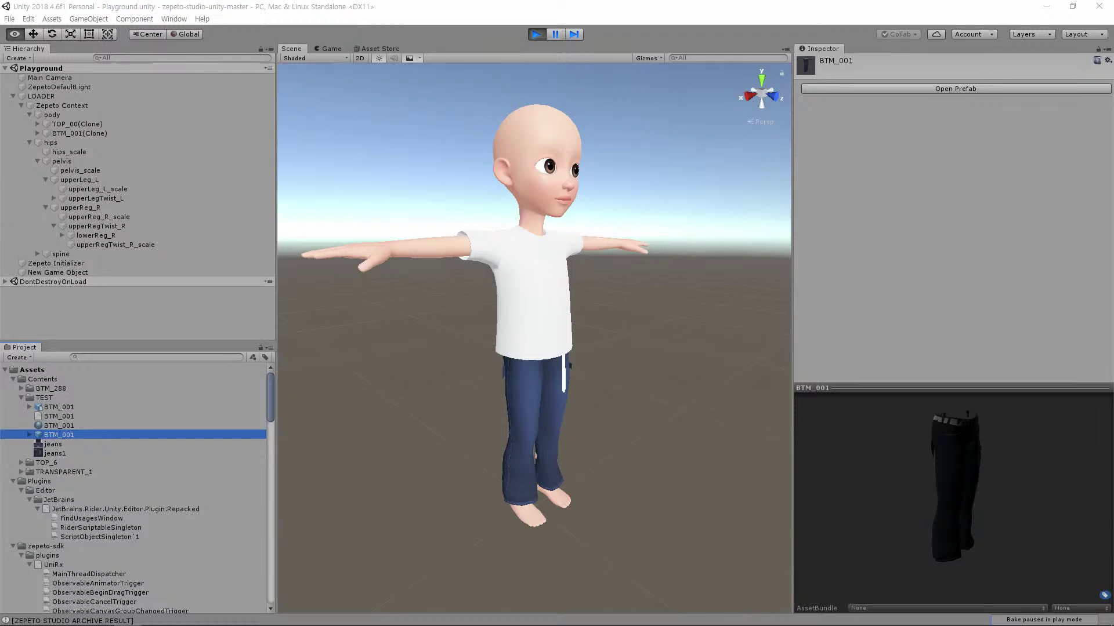
key(alt+Tab)
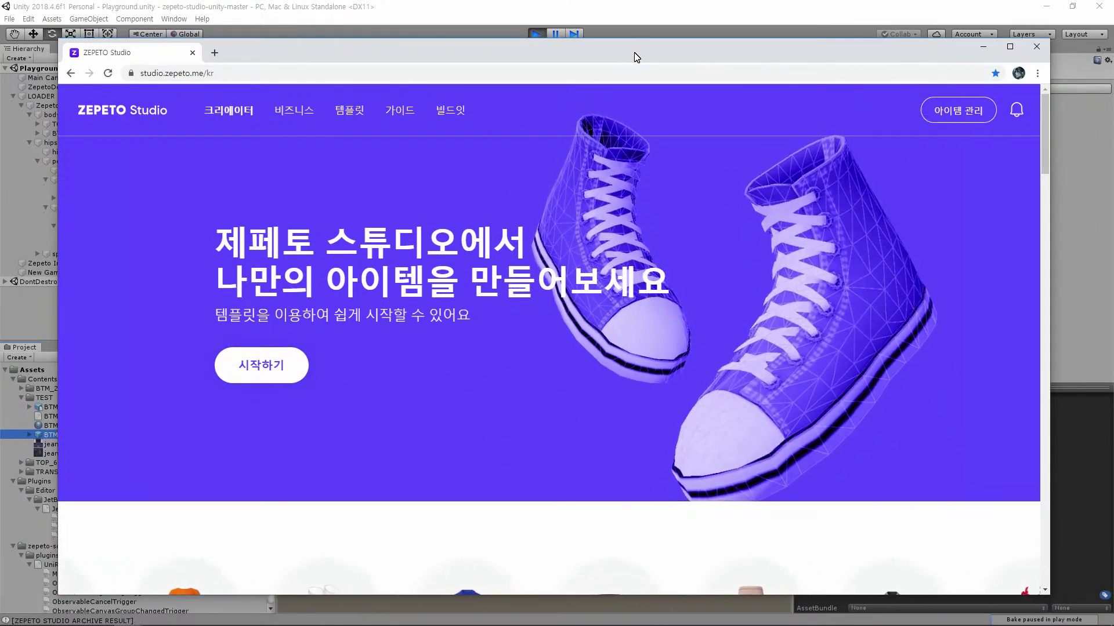
Start a 3D-file item (3D 파일로 아이템 만들기) in the 바지 category and open the upload picker
click(262, 372)
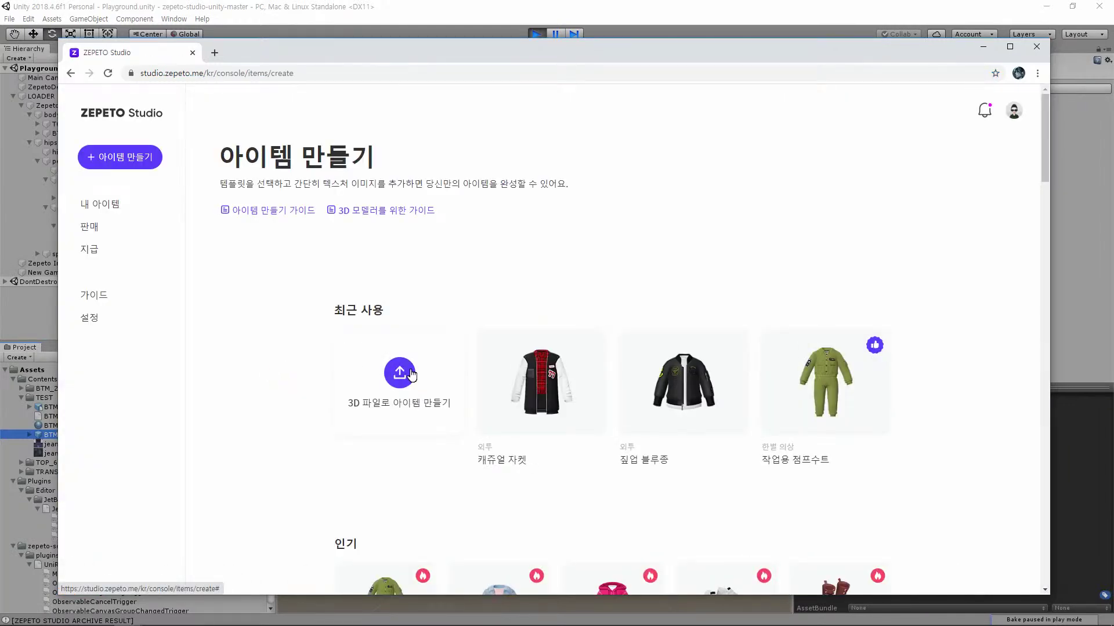
click(401, 374)
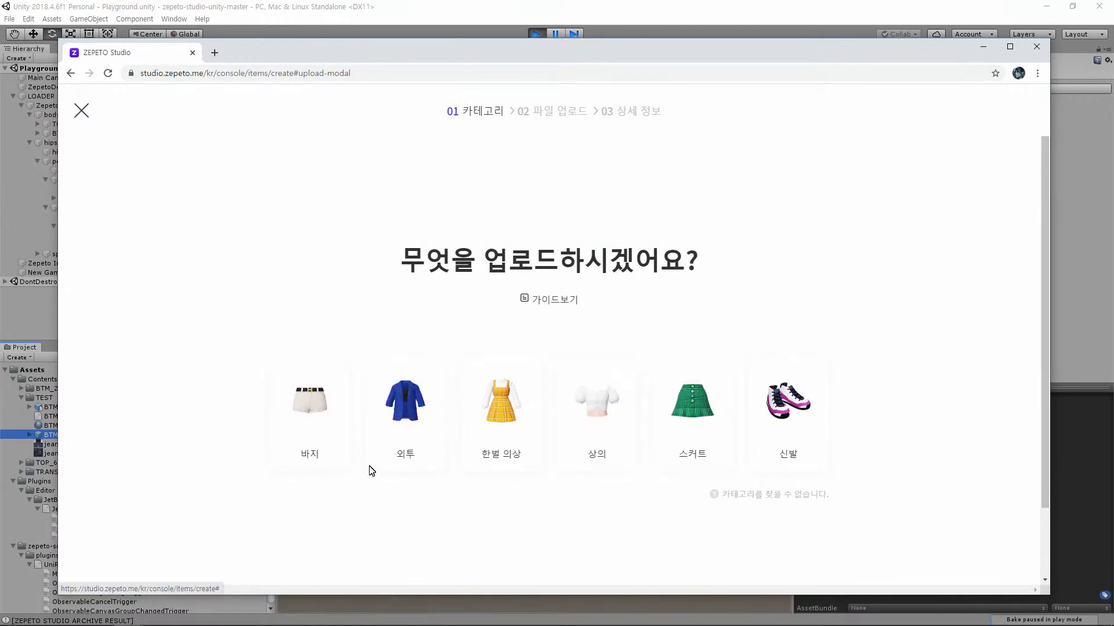
click(315, 424)
click(568, 365)
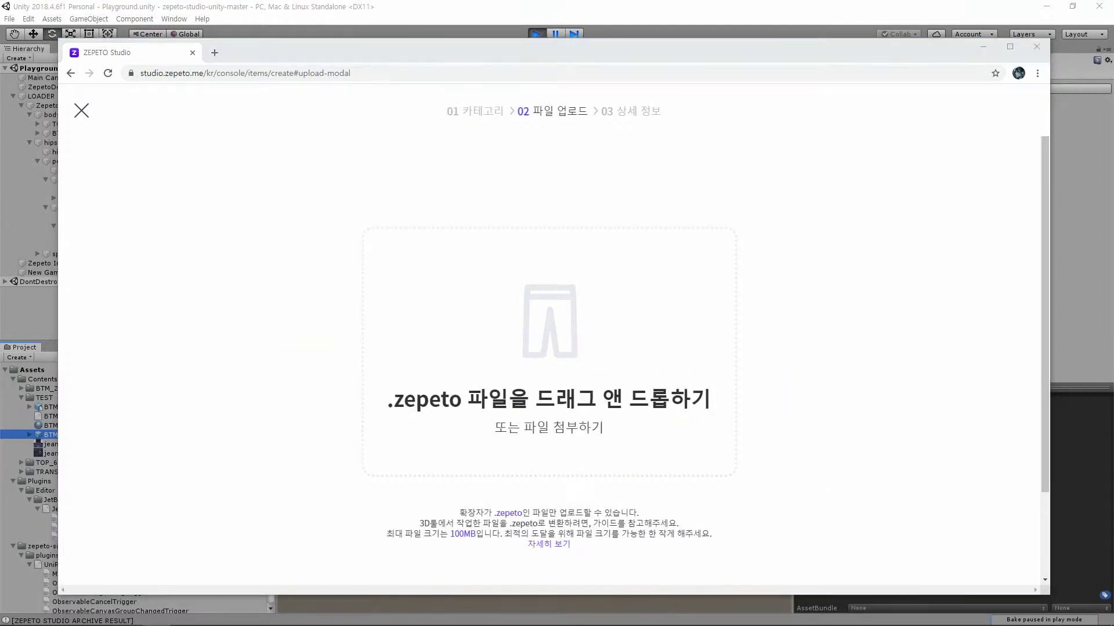
Upload BTM_001.zepeto, copy the 휴대폰에서 미리보기 link, and switch to BlueStacks
drag(51, 434, 559, 313)
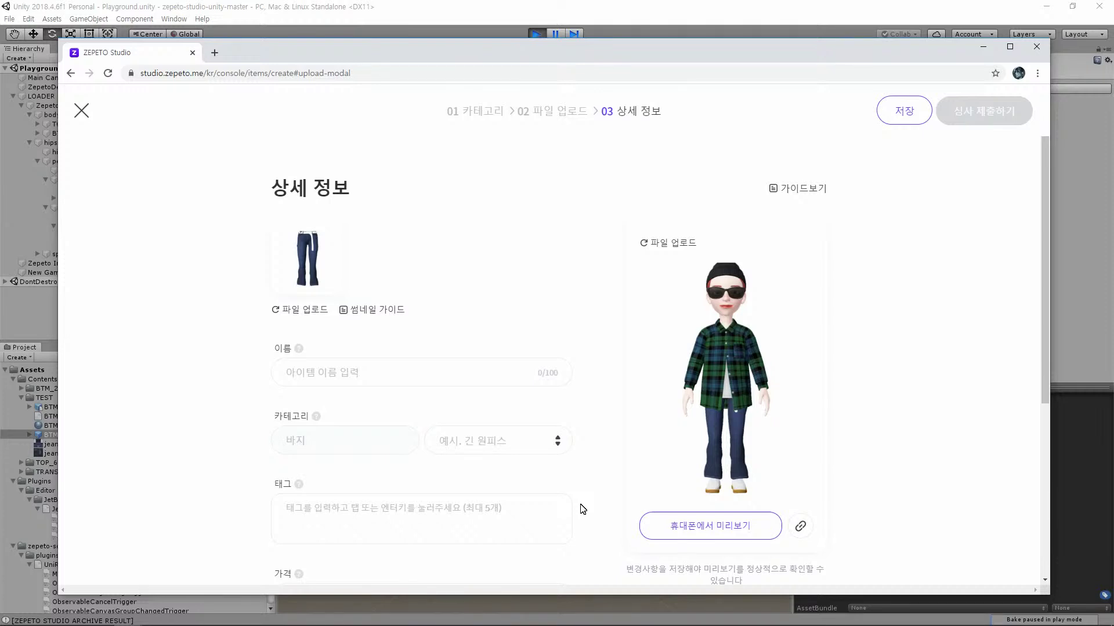
click(794, 539)
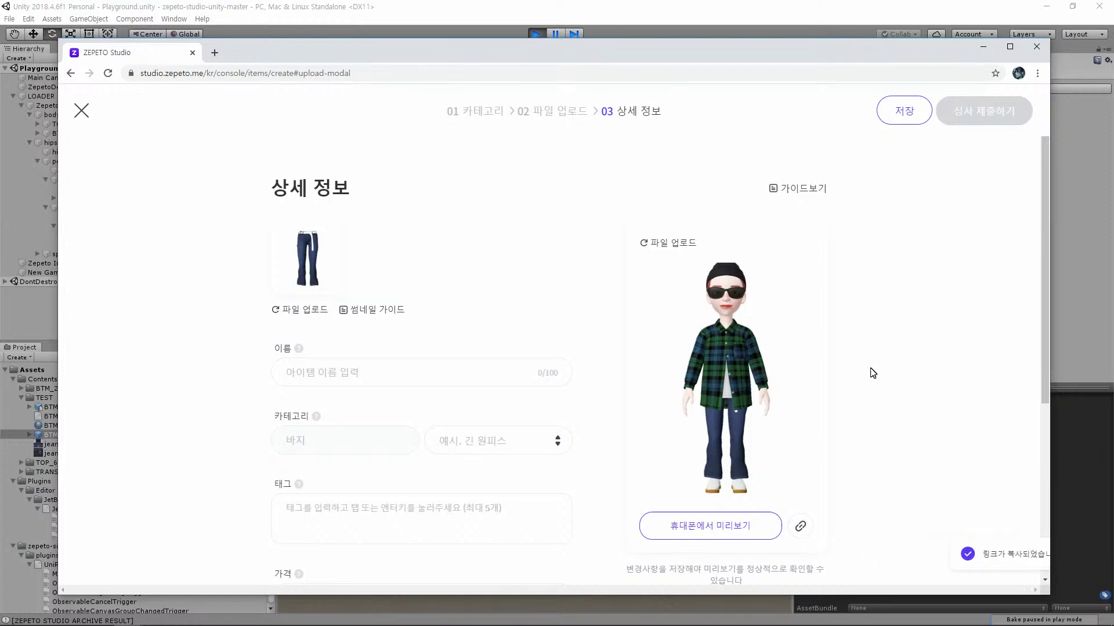
key(alt+Tab)
key(alt+Tab)
key(alt+Tab)
key(alt+Tab)
key(alt+Tab)
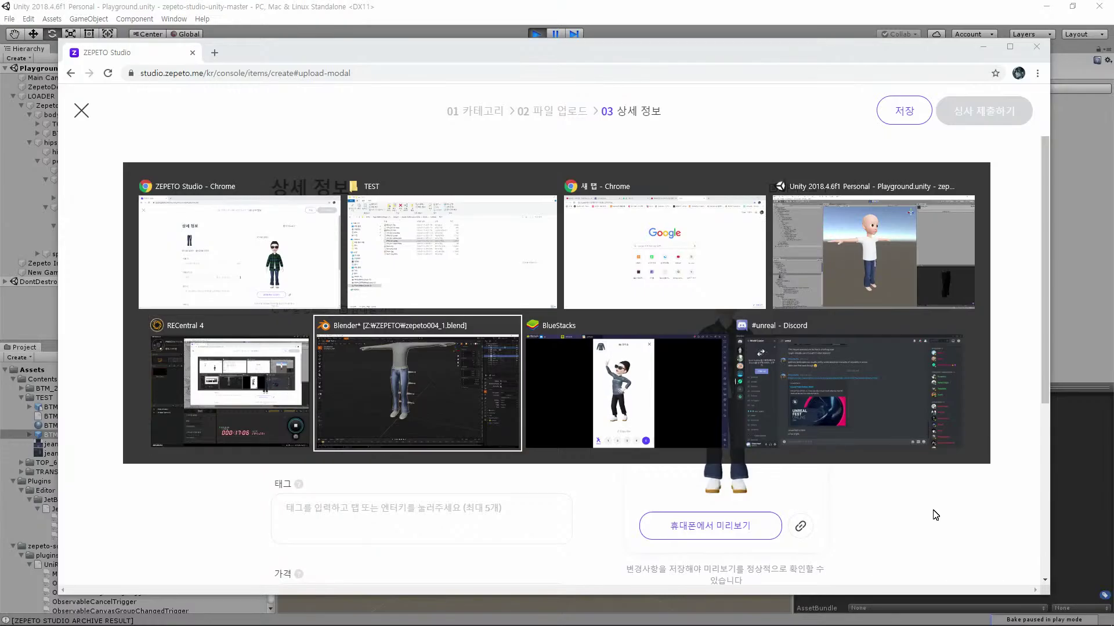
key(alt+Tab)
Close the old ZEPETO item preview and the old preview web page in KakaoTalk
click(688, 58)
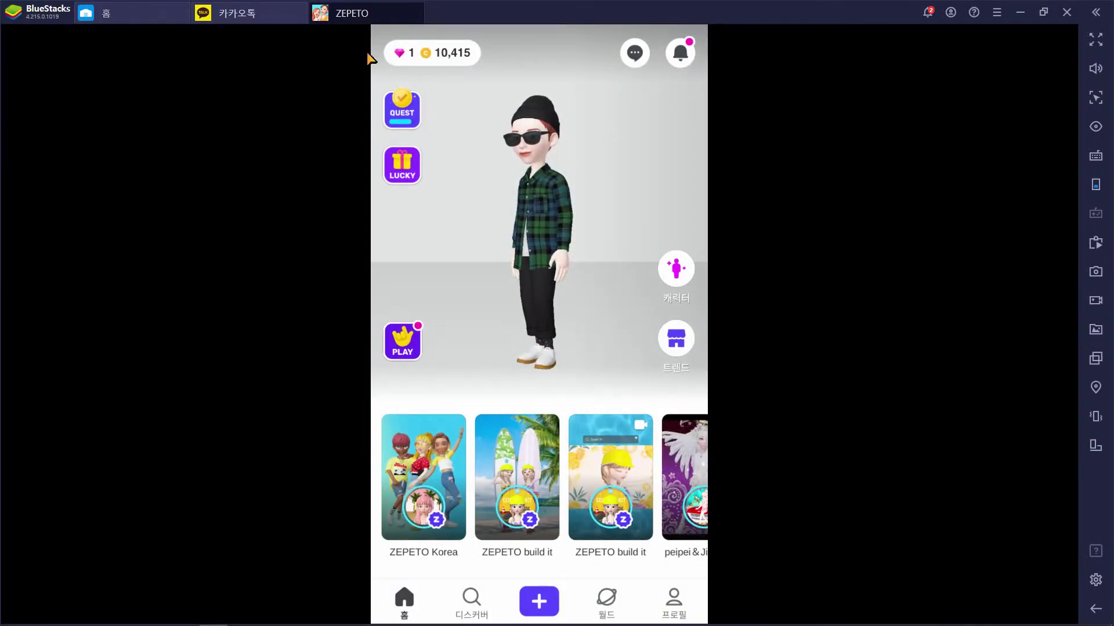
click(256, 13)
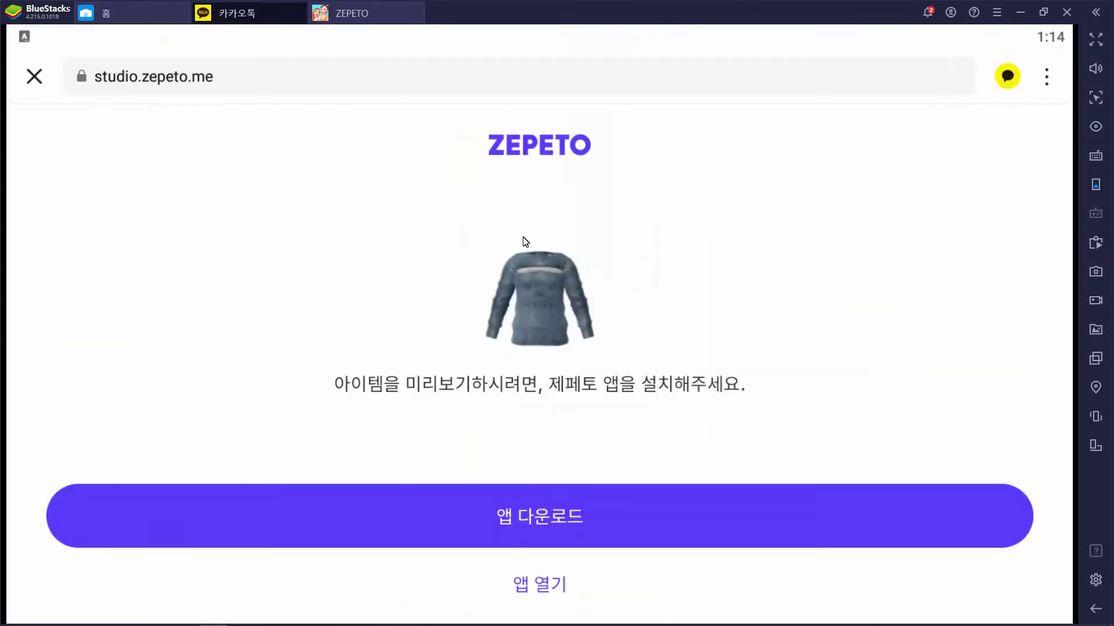
click(26, 76)
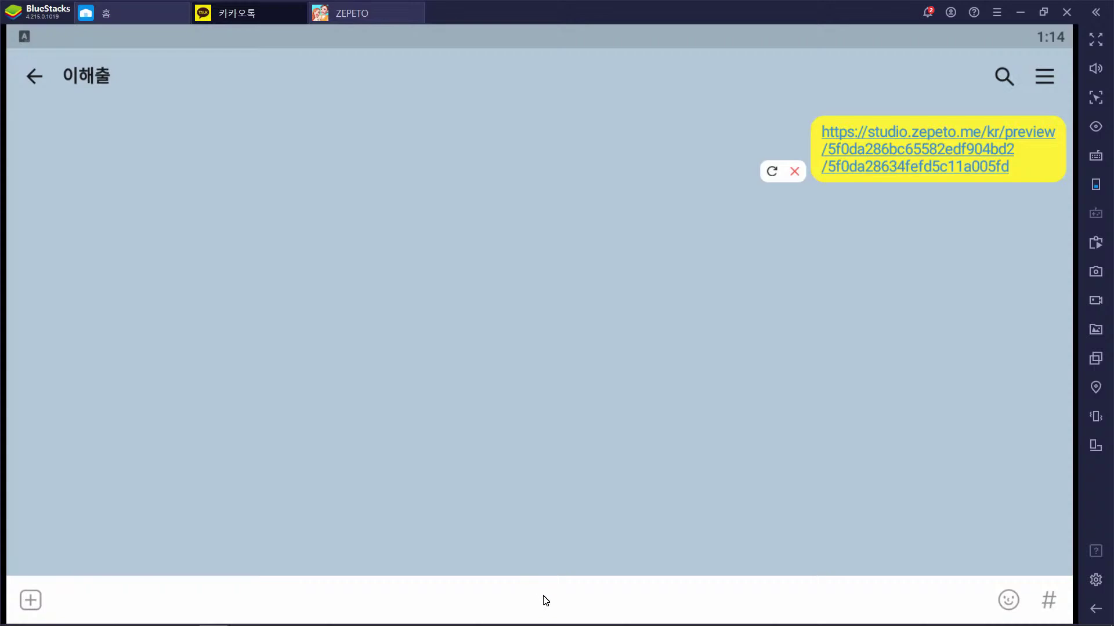
Paste and send the new jeans preview link in the KakaoTalk chat, then open it
key(Return)
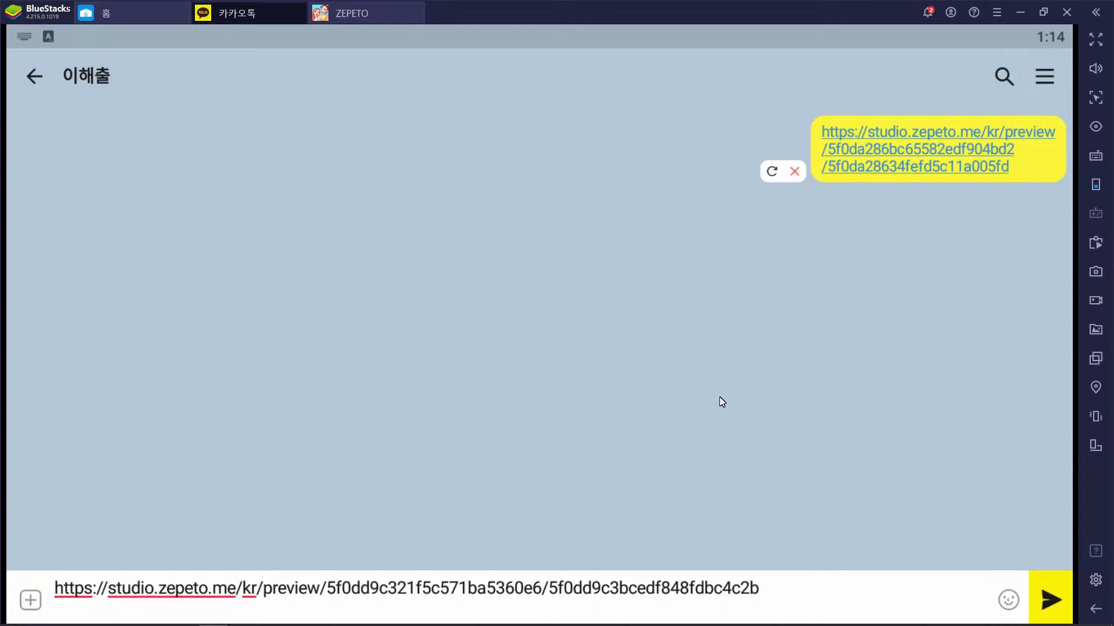
click(1051, 602)
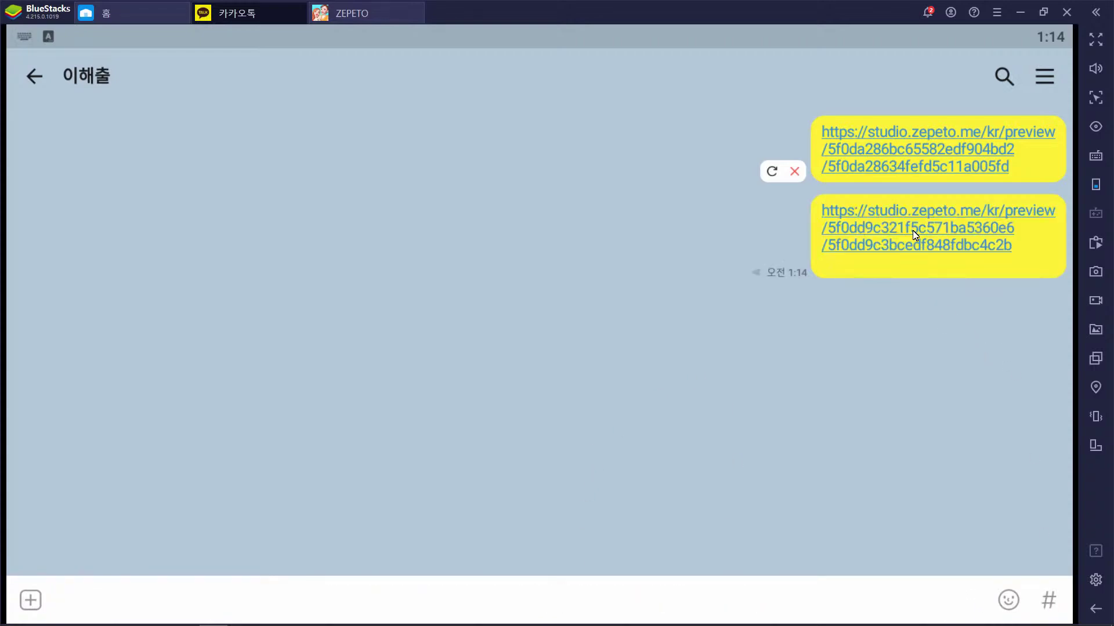
click(914, 232)
Open the jeans preview in the ZEPETO app, dismiss the Daily Bonus popup, and play motions 2–5
click(554, 589)
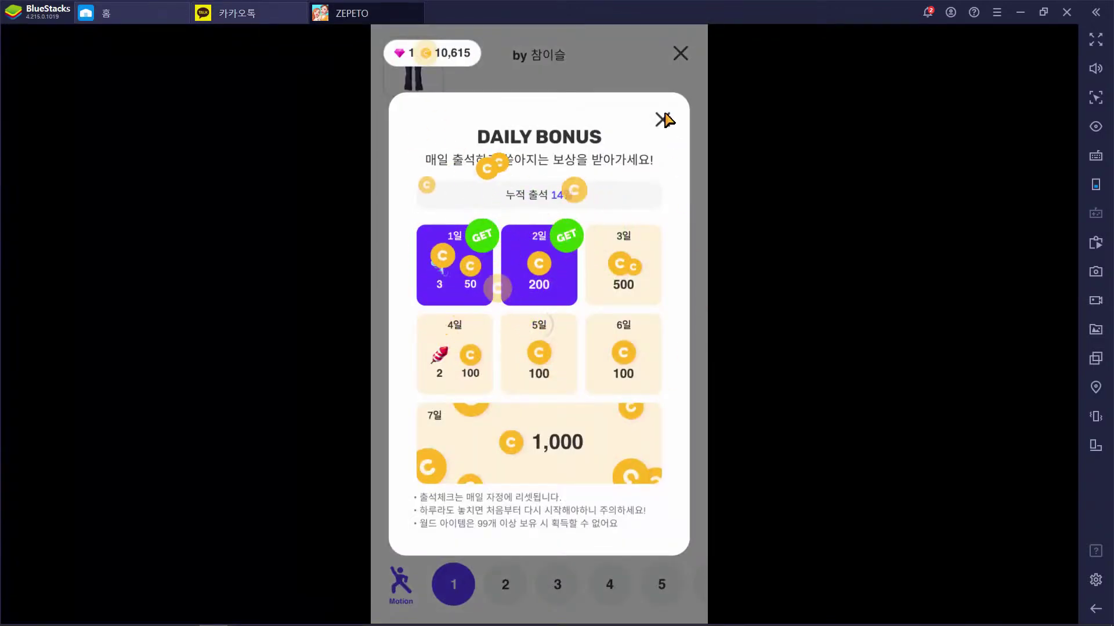
click(663, 120)
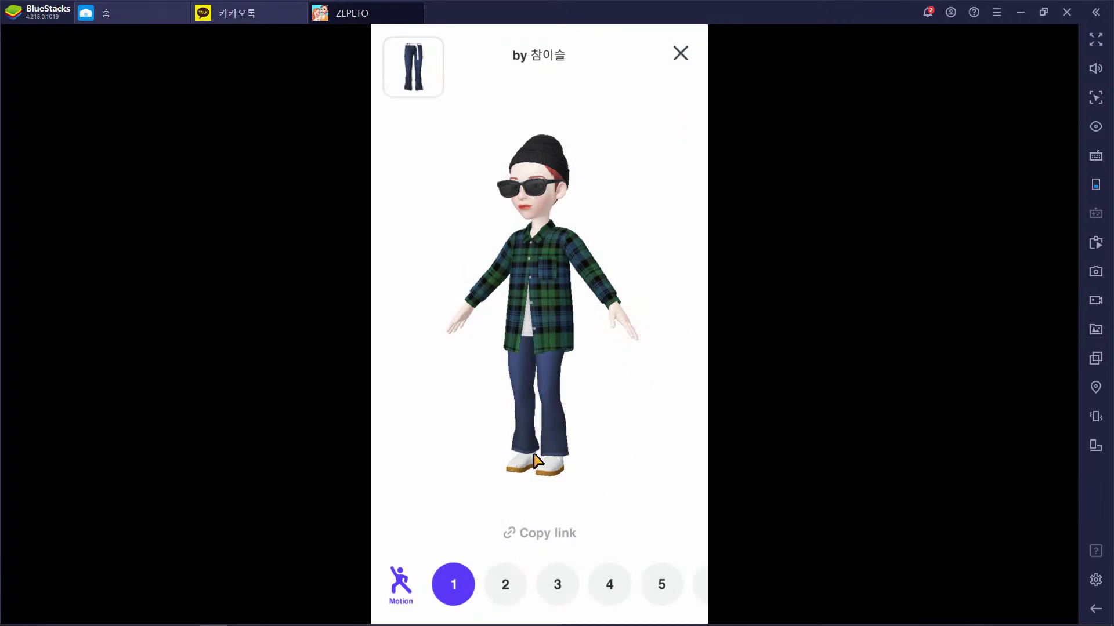
click(518, 598)
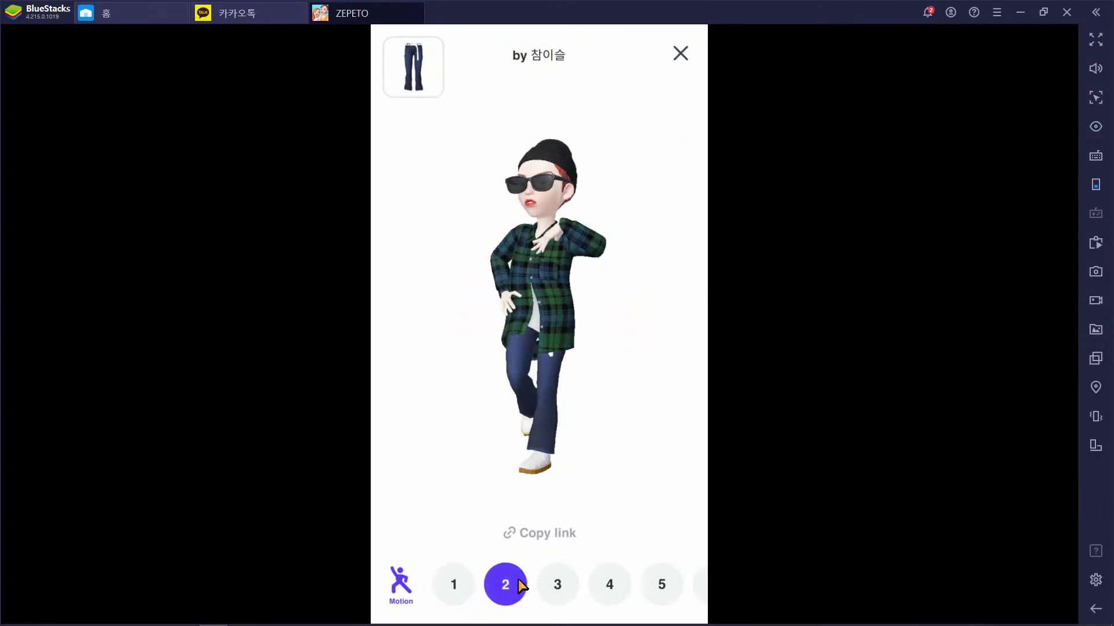
click(565, 591)
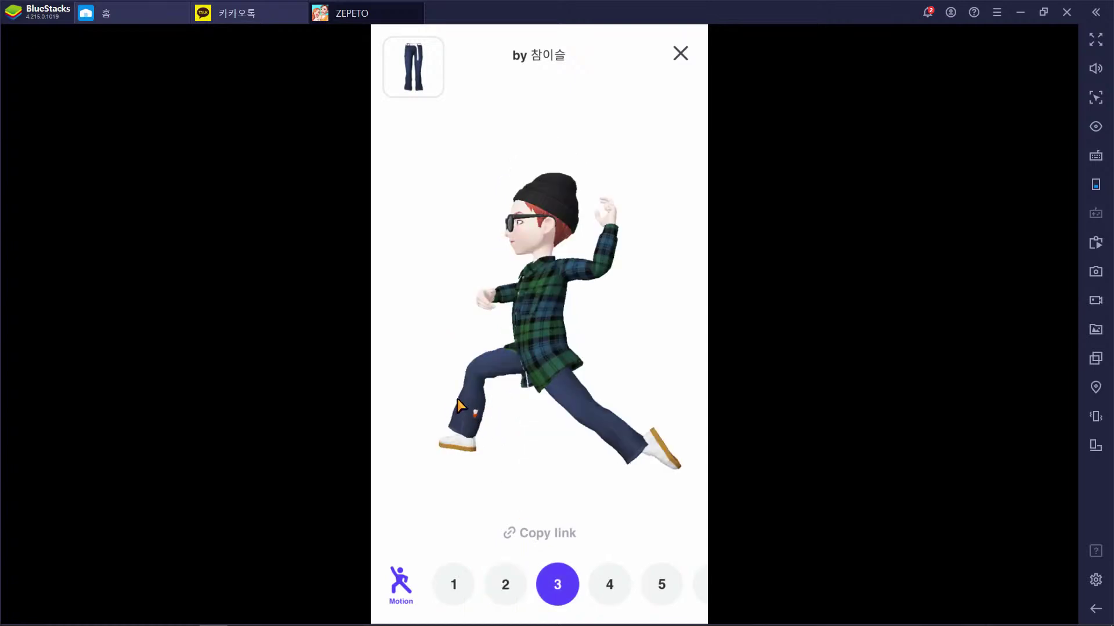
click(620, 585)
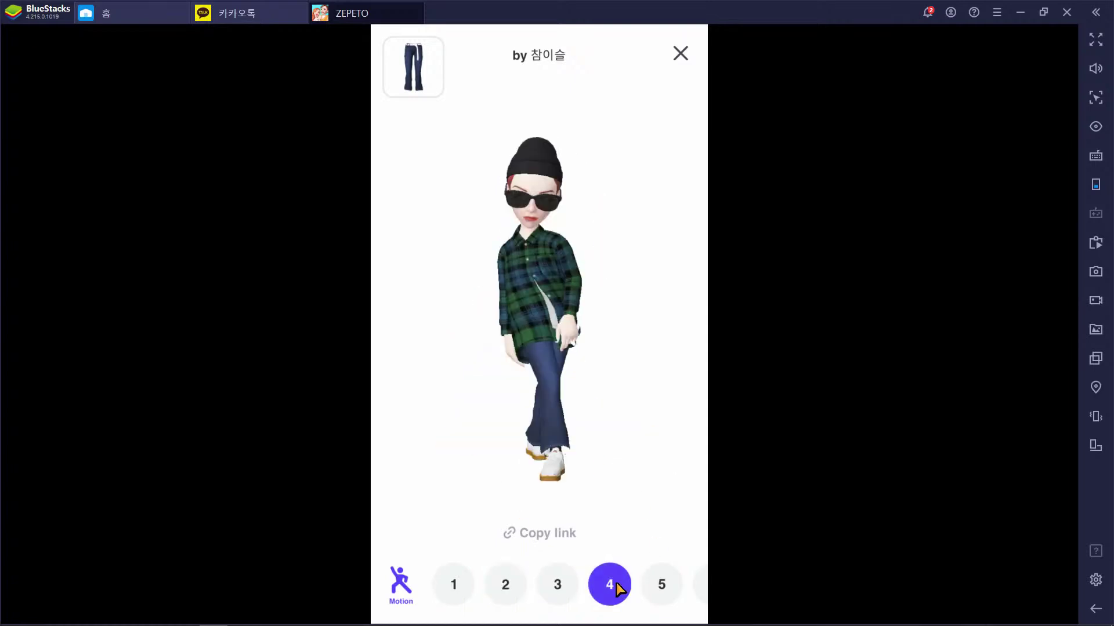
click(670, 589)
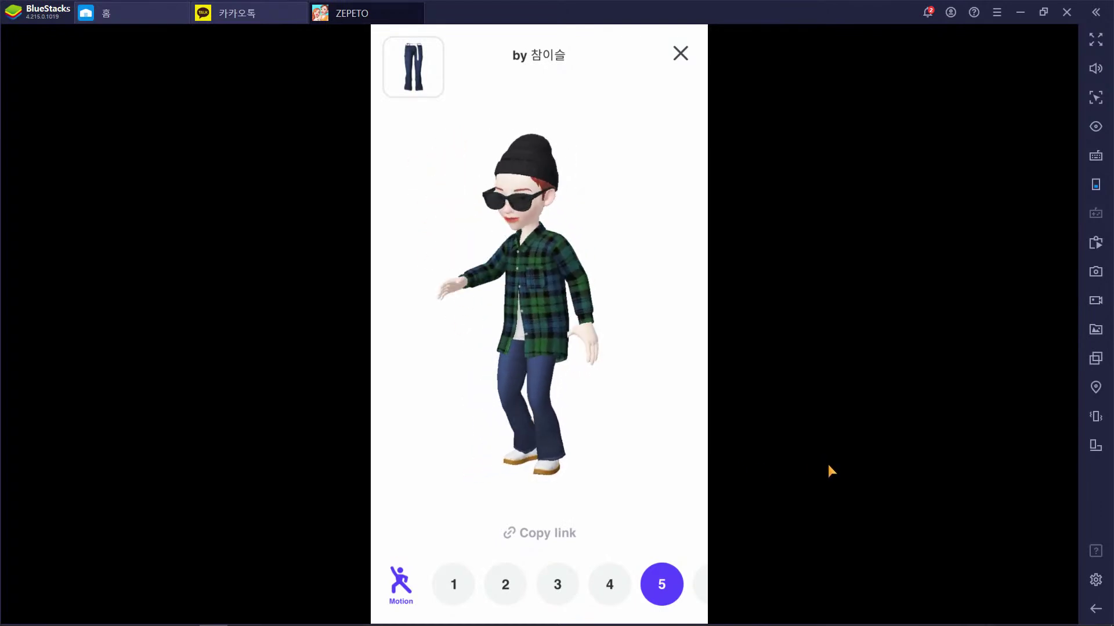
key(alt+Tab)
key(alt+Tab)
key(alt+Tab)
key(alt+Tab)
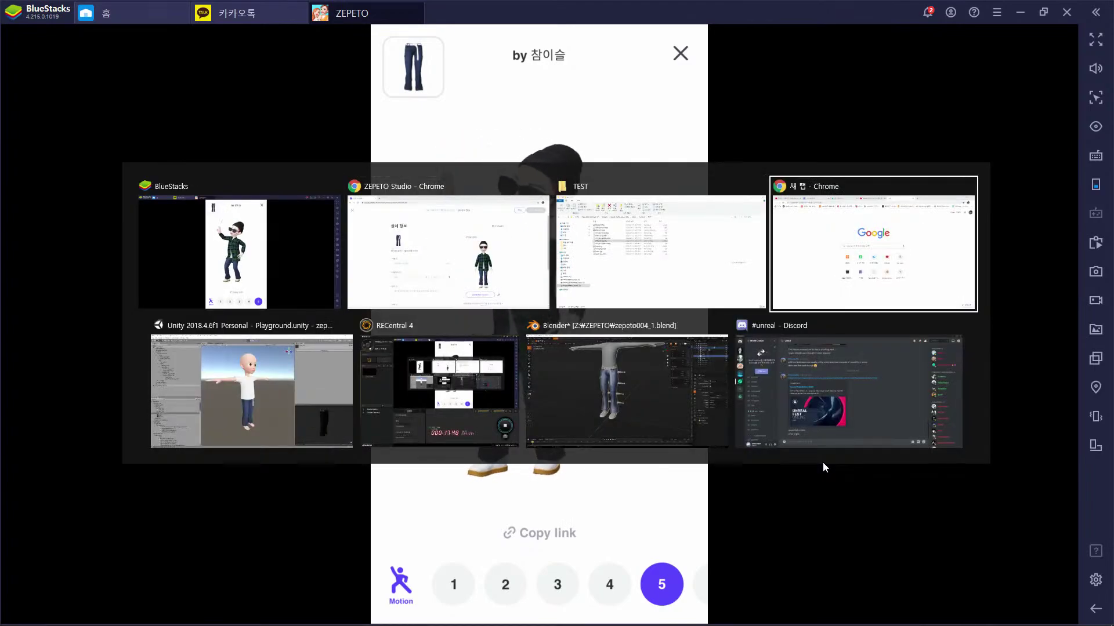
Select the jeans BTM_005 in Blender, apply all transforms, and inspect the mesh in Edit Mode
key(alt+Tab)
key(alt+Tab)
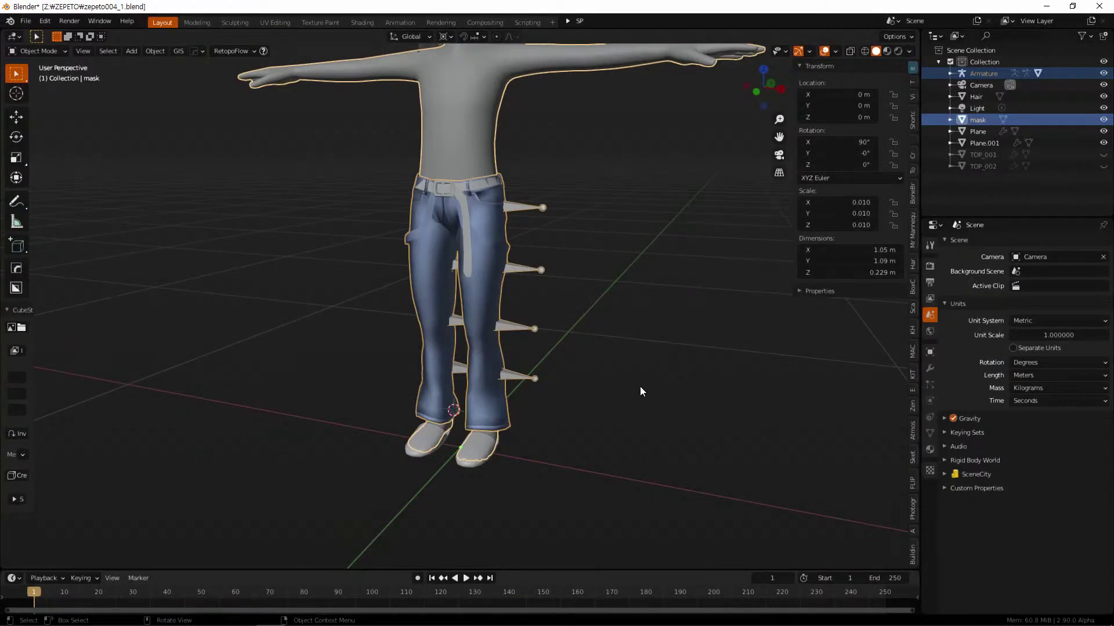
click(581, 329)
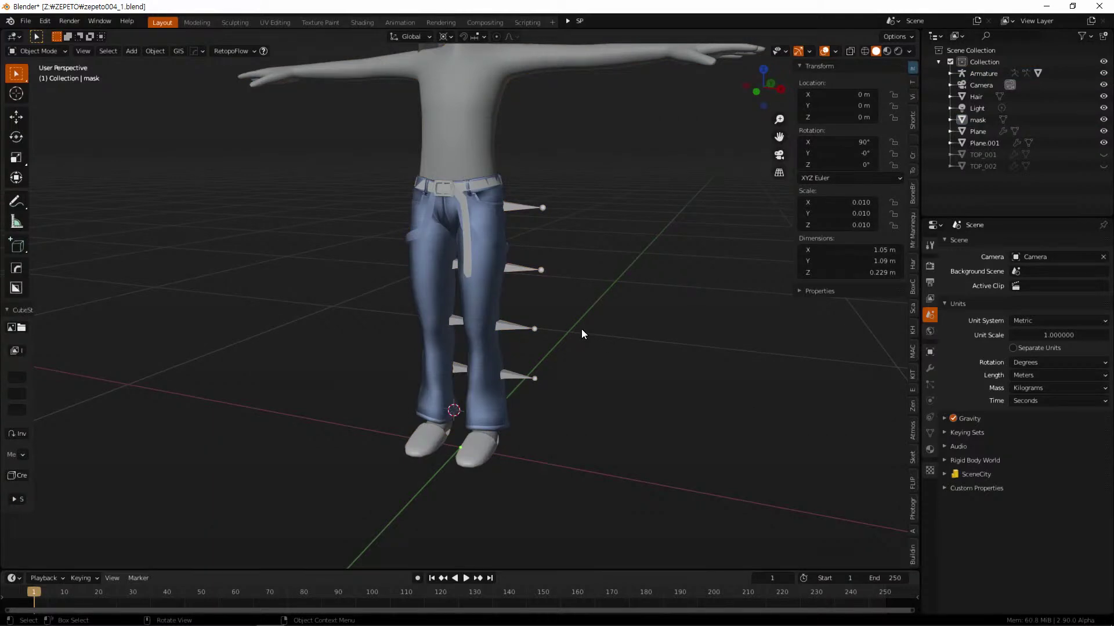
click(496, 259)
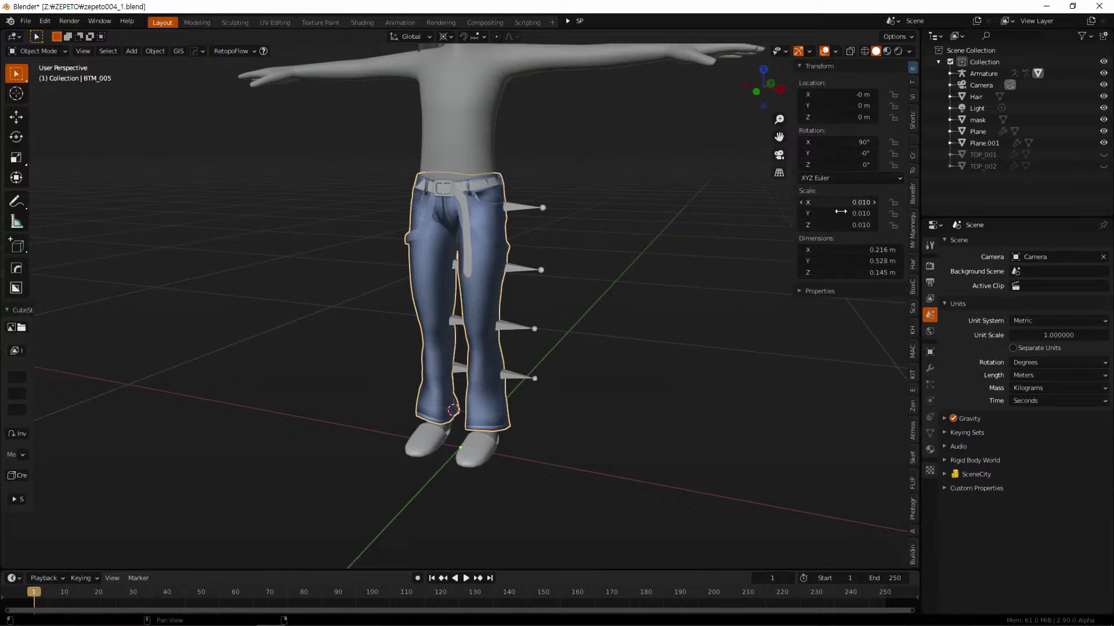
key(ctrl+a)
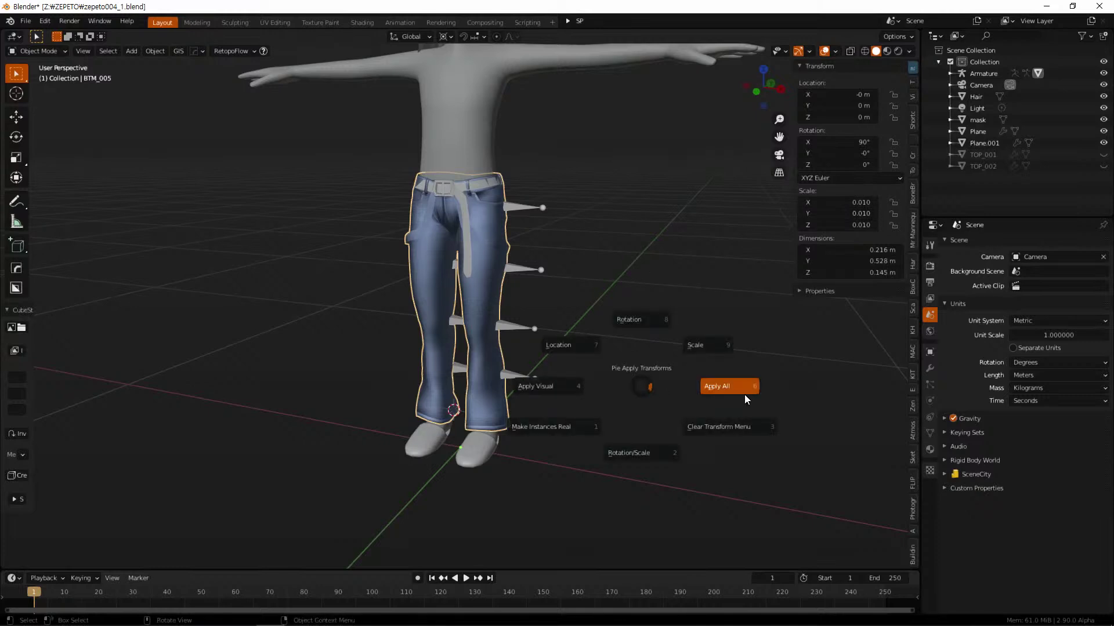
click(744, 392)
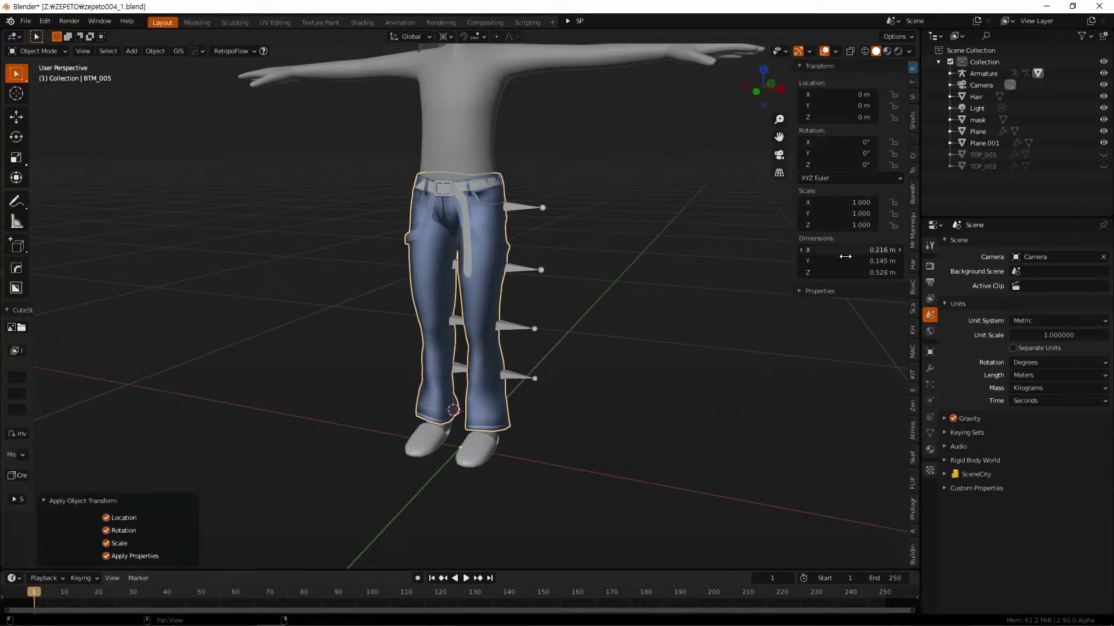
middle_drag(650, 441, 570, 388)
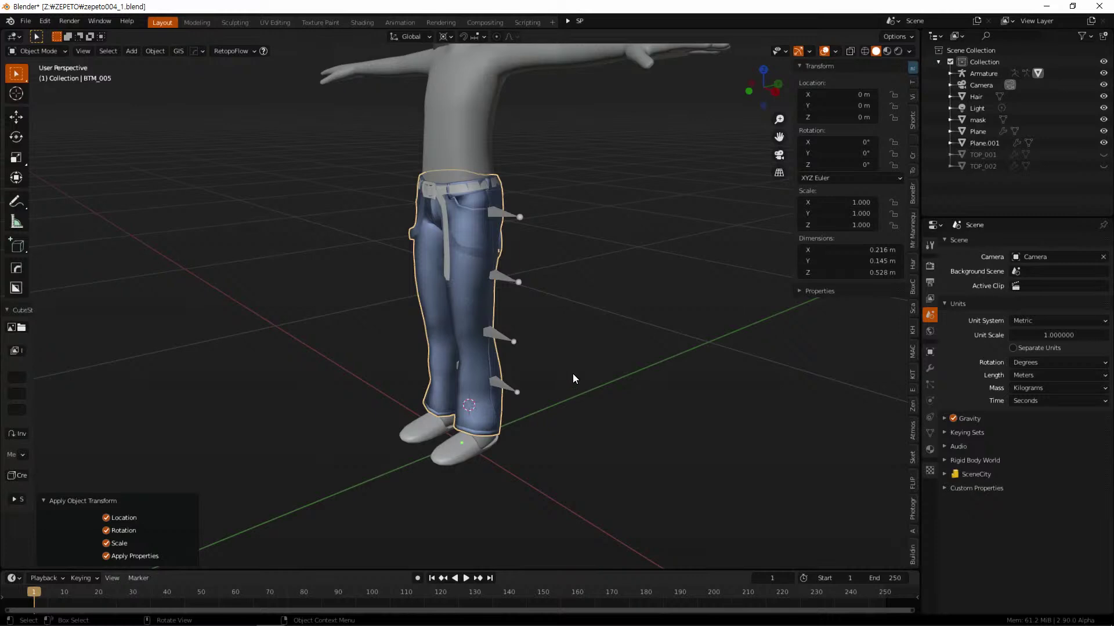
key(Tab)
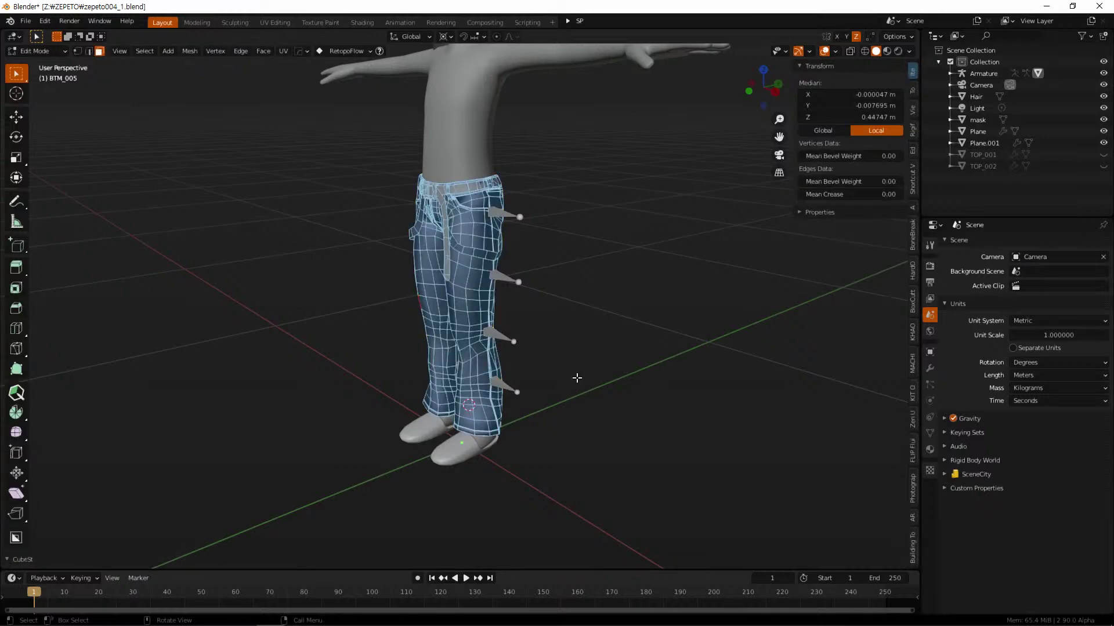
Back in Object Mode, set the jeans' X rotation to 90°
key(Tab)
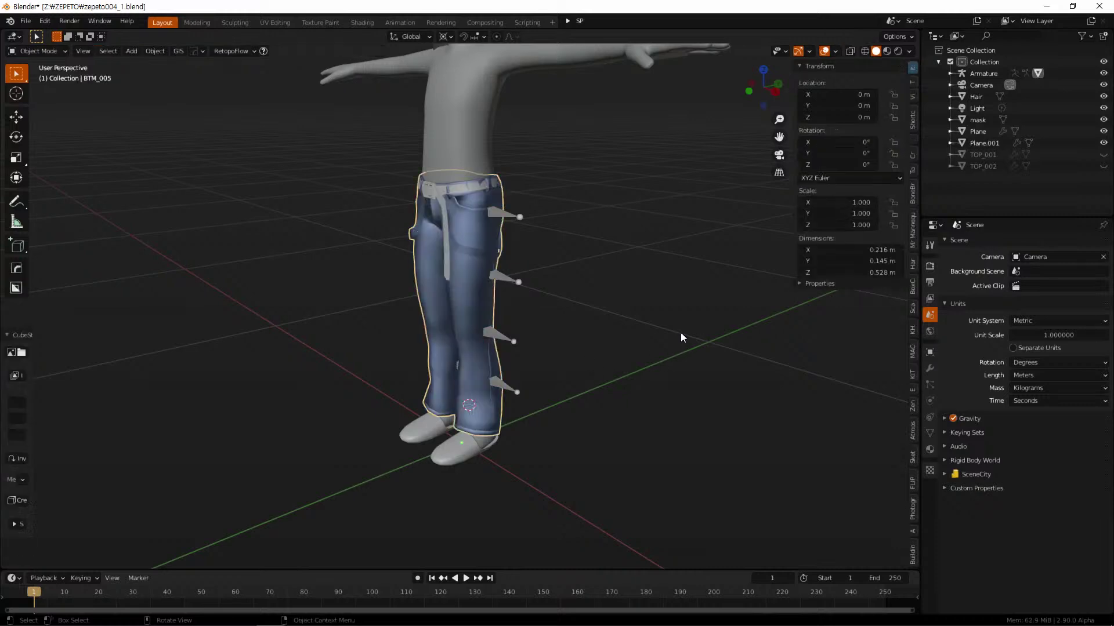
click(864, 144)
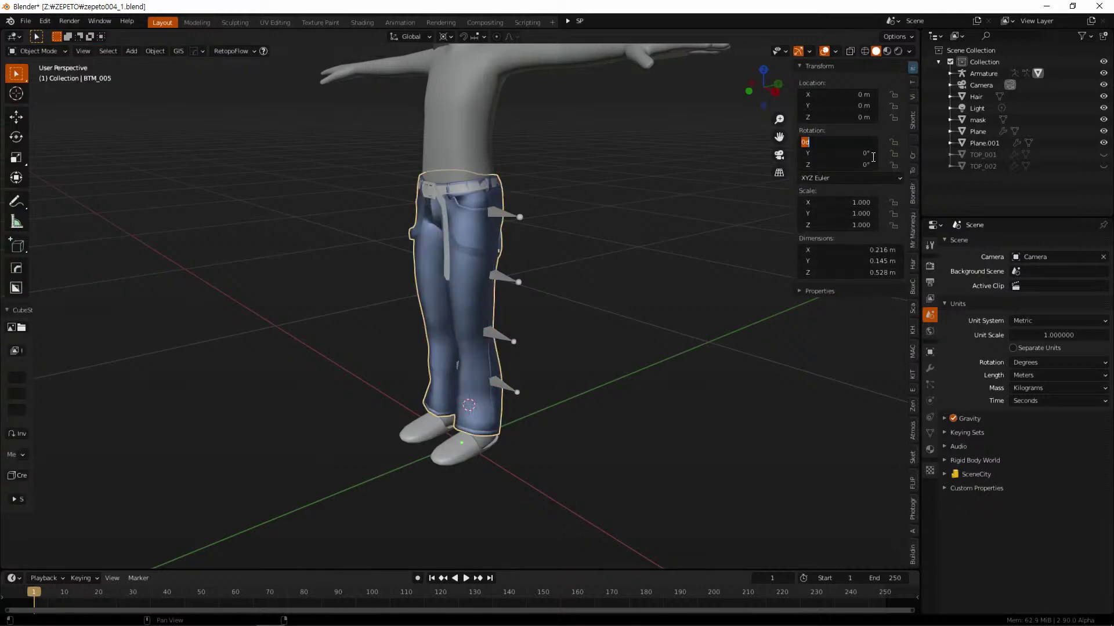
text(90)
key(Return)
Scale the jeans to 0.01 on the X, Y and Z axes
click(846, 204)
key(BackSpace)
key(Return)
drag(806, 203, 801, 219)
text(0.01)
key(Return)
middle_drag(511, 222, 546, 439)
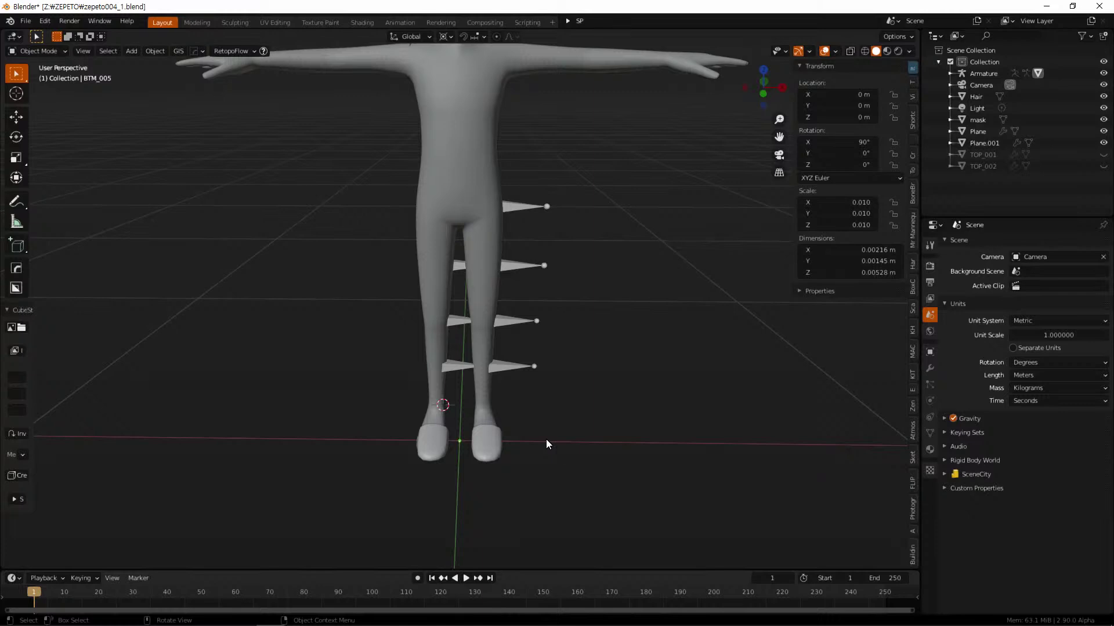
key(shift)
key(shift+super+s)
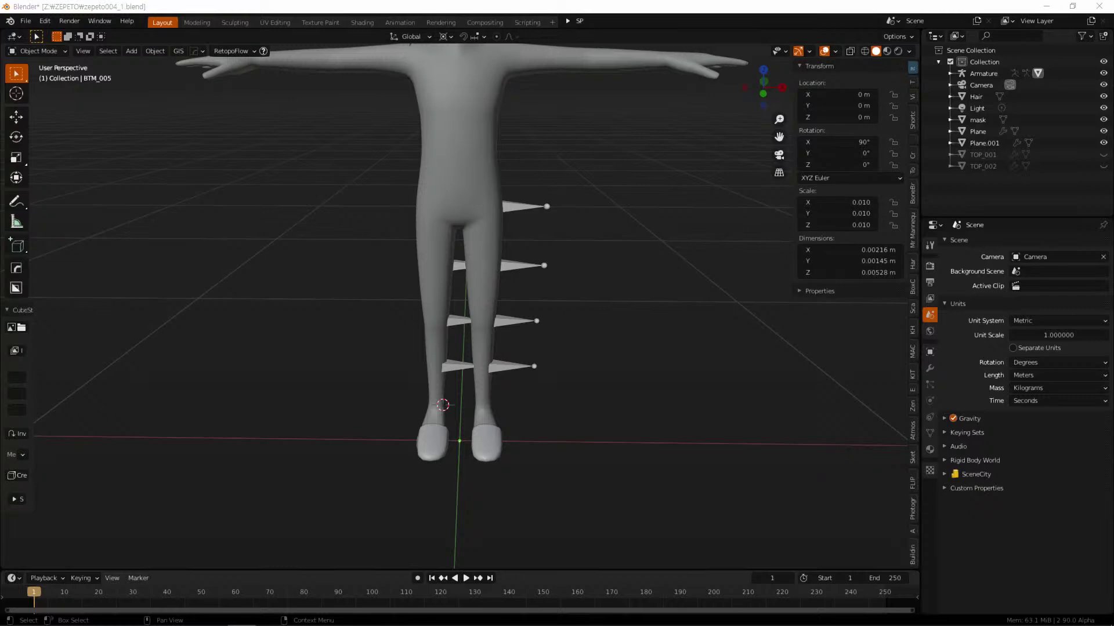